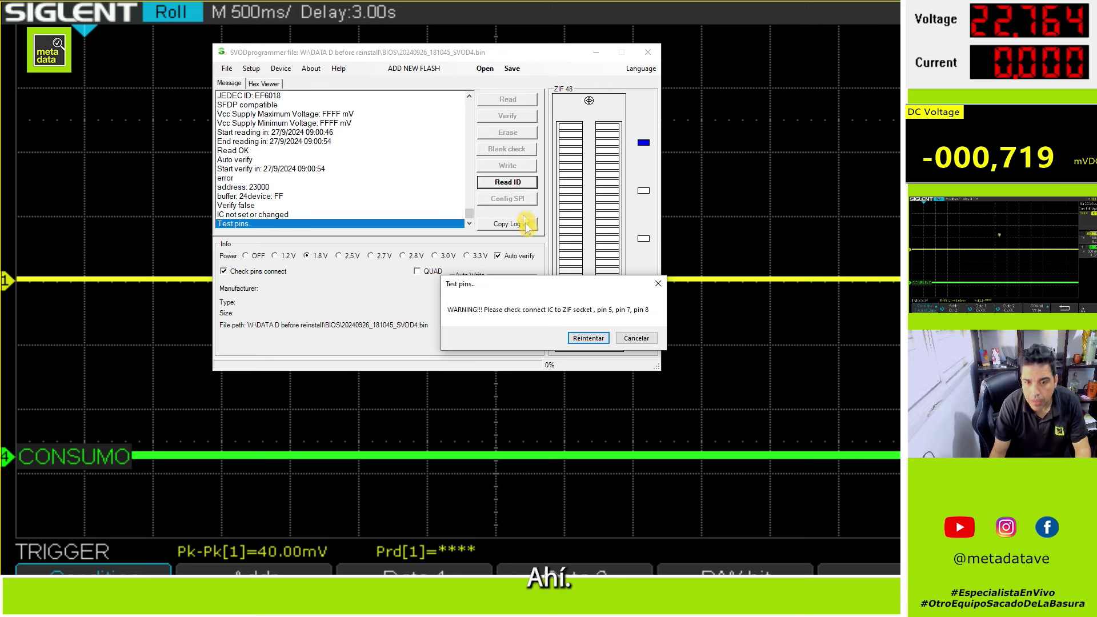
Retest the pins, then read the SPI flash chip and save the dump as victus no video in the BIOS folder
click(580, 338)
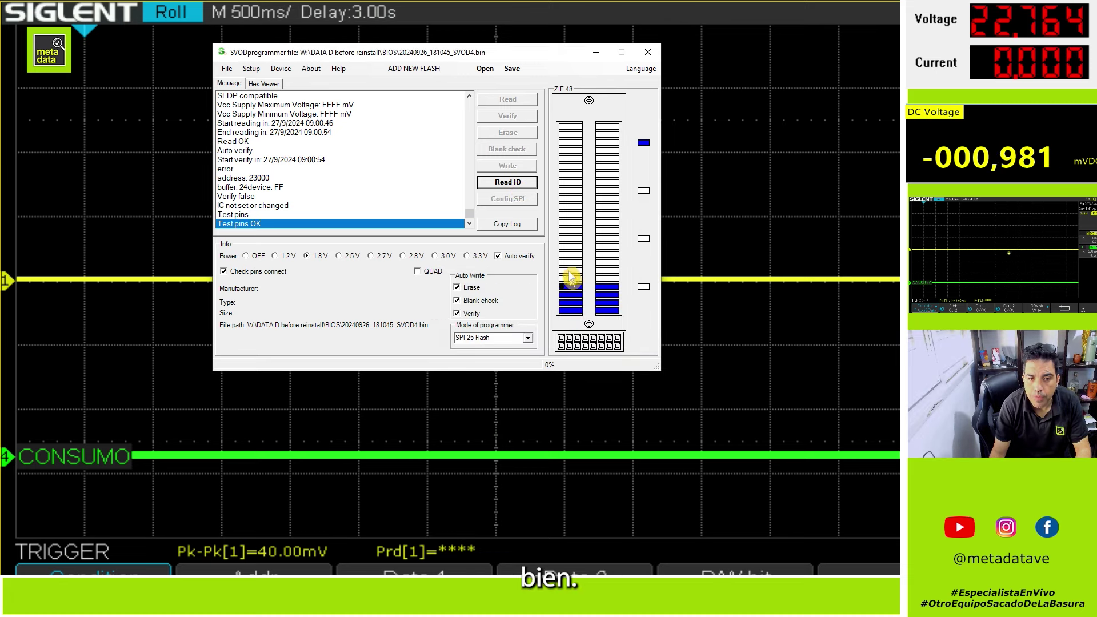
click(522, 103)
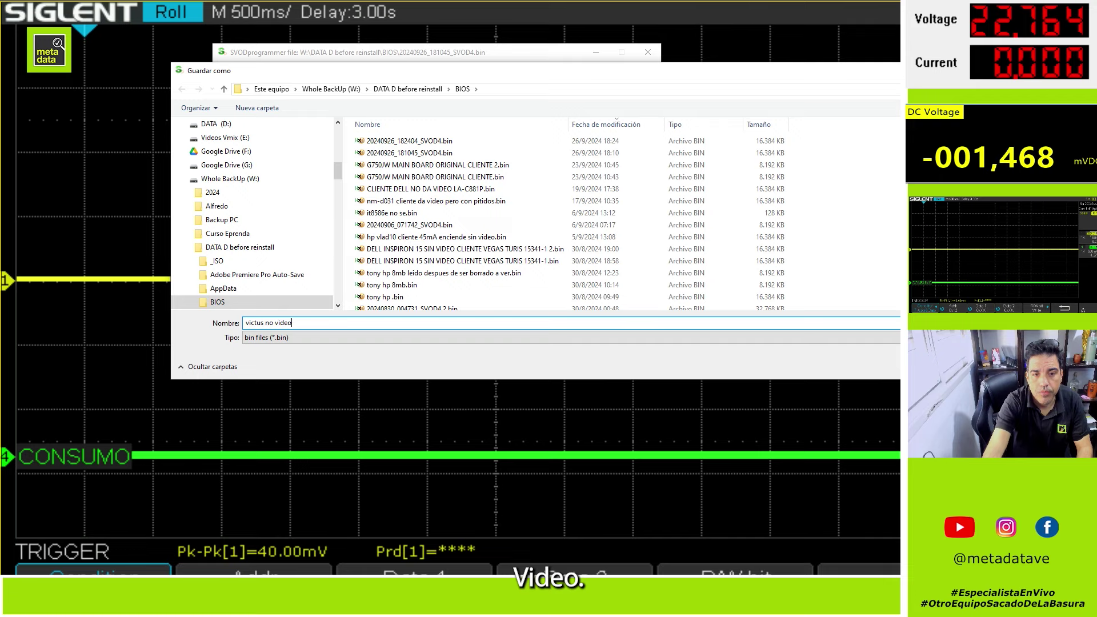
key(Return)
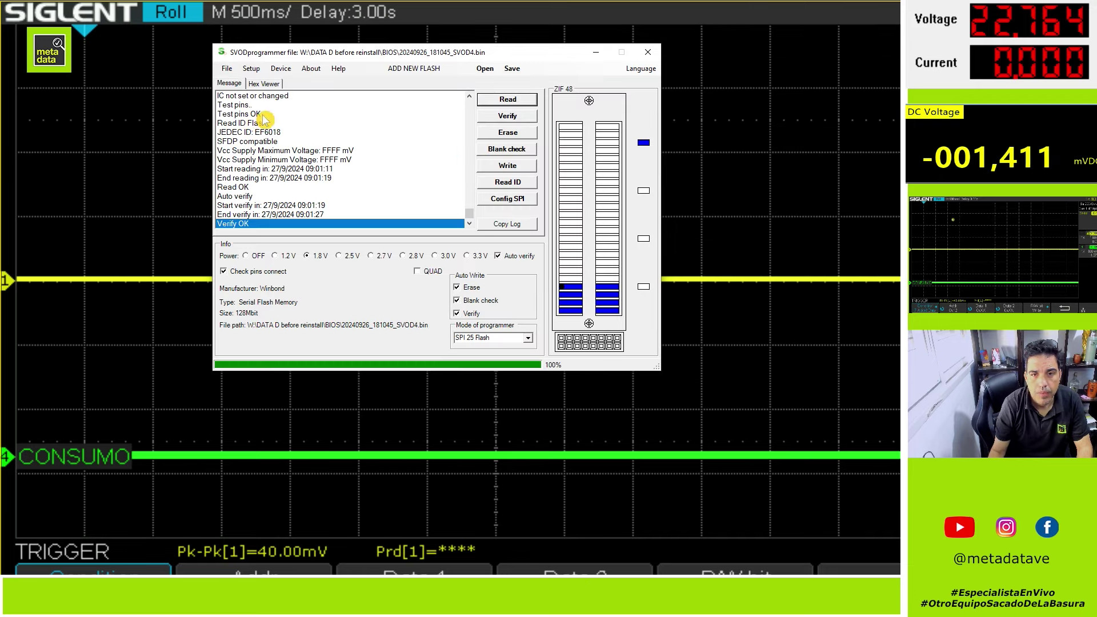
Read the flash chip a second time and save the dump as victus no video 2.bin in the BIOS folder
click(500, 101)
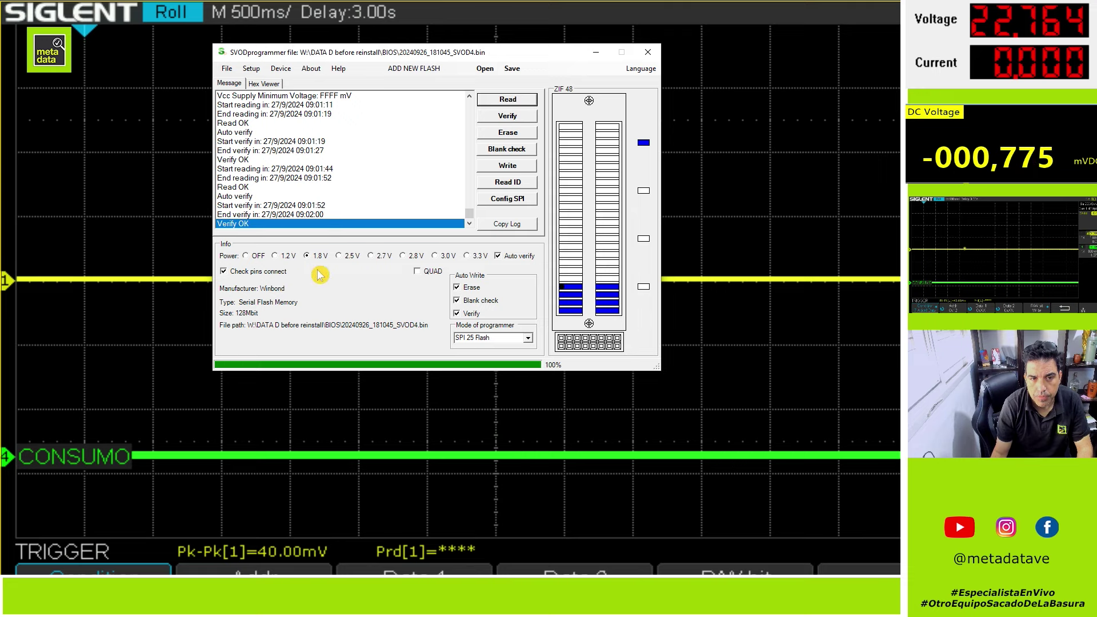
click(227, 68)
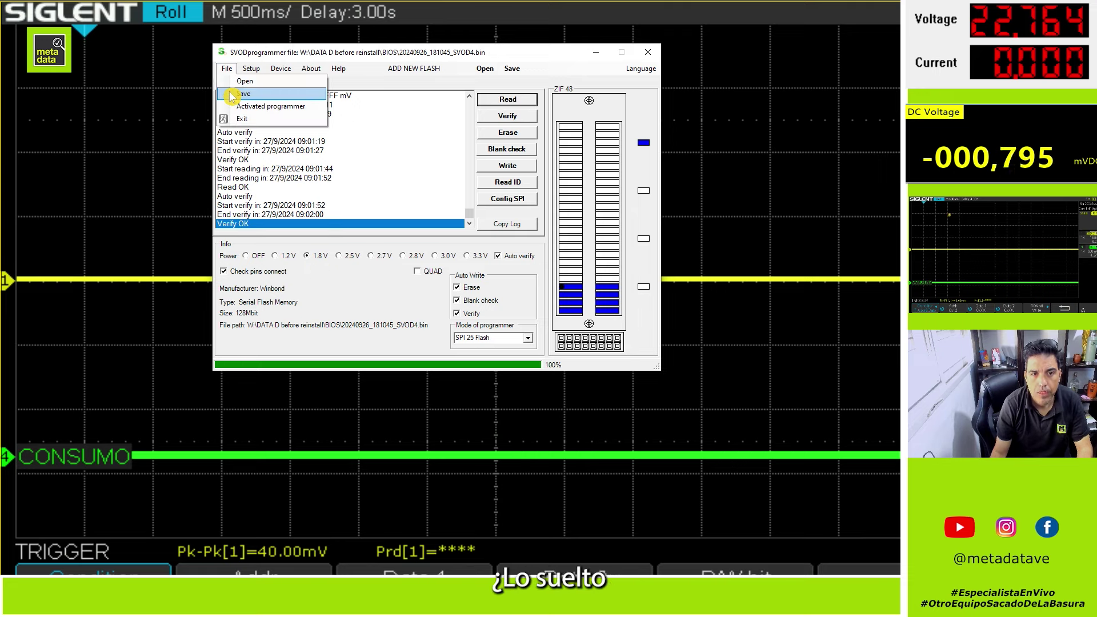
click(231, 96)
click(377, 153)
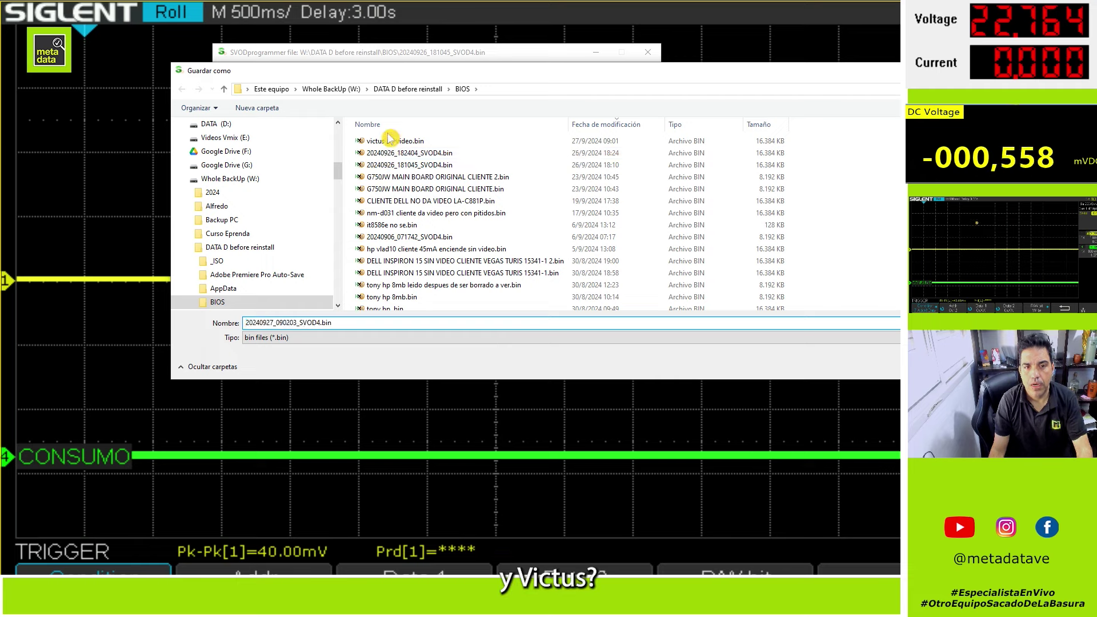
click(387, 143)
click(293, 323)
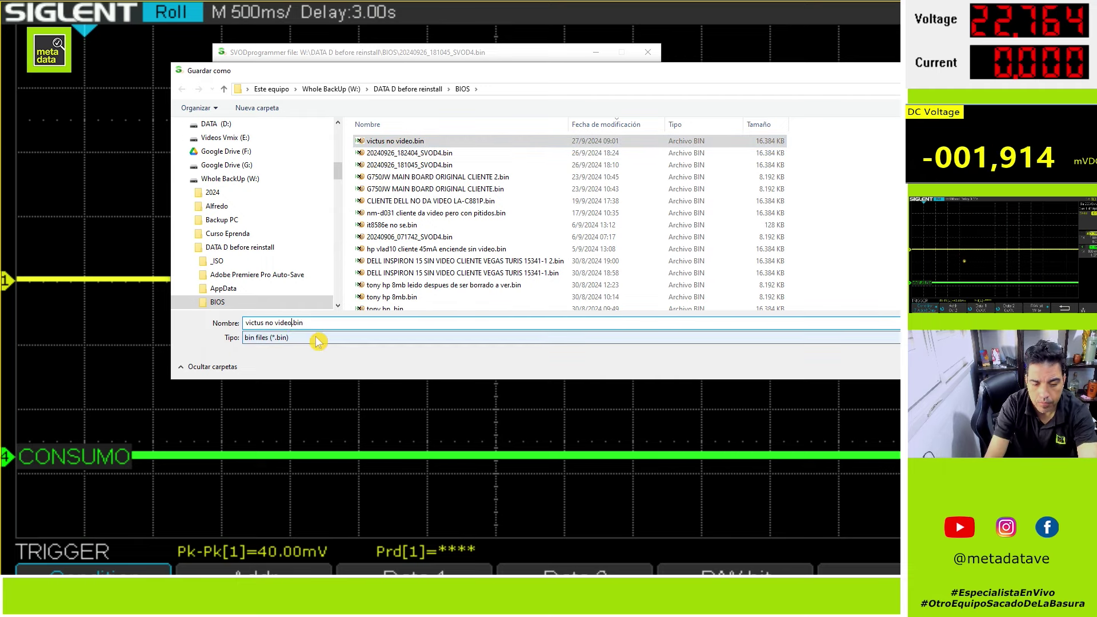
key(Escape)
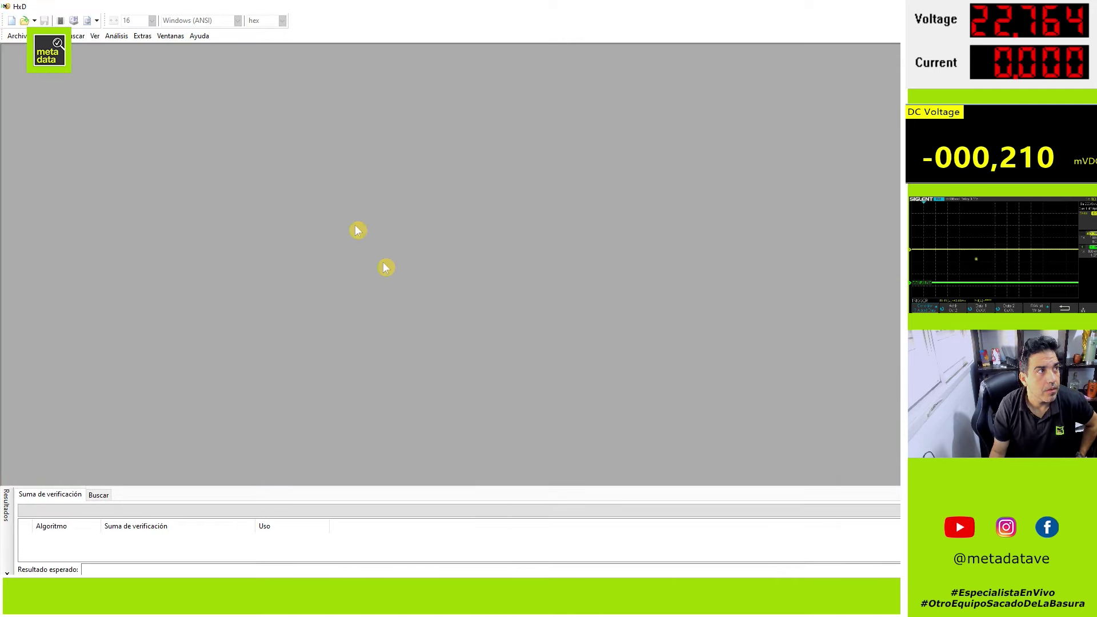
In HxD, open both victus no video.bin and victus no video 2.bin from the BIOS folder
click(17, 35)
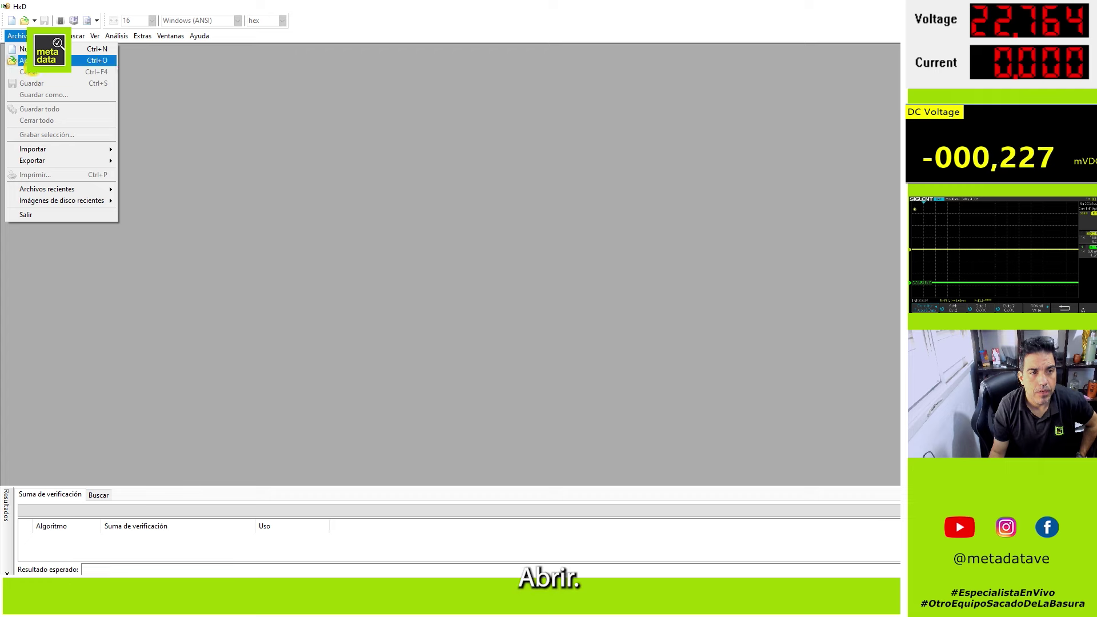
click(40, 61)
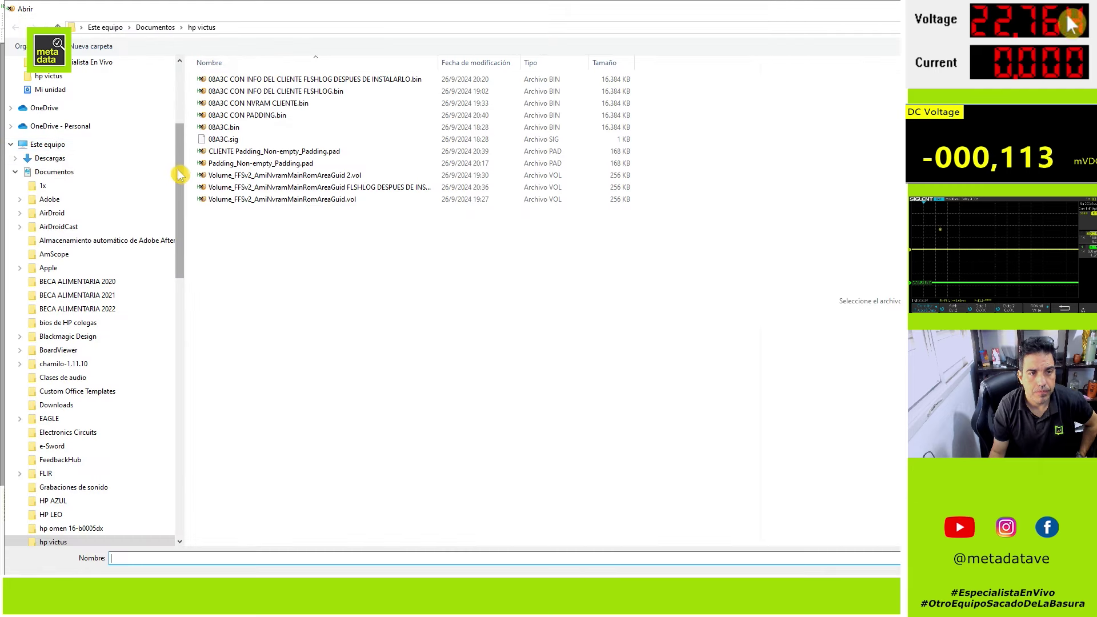
drag(178, 171, 178, 111)
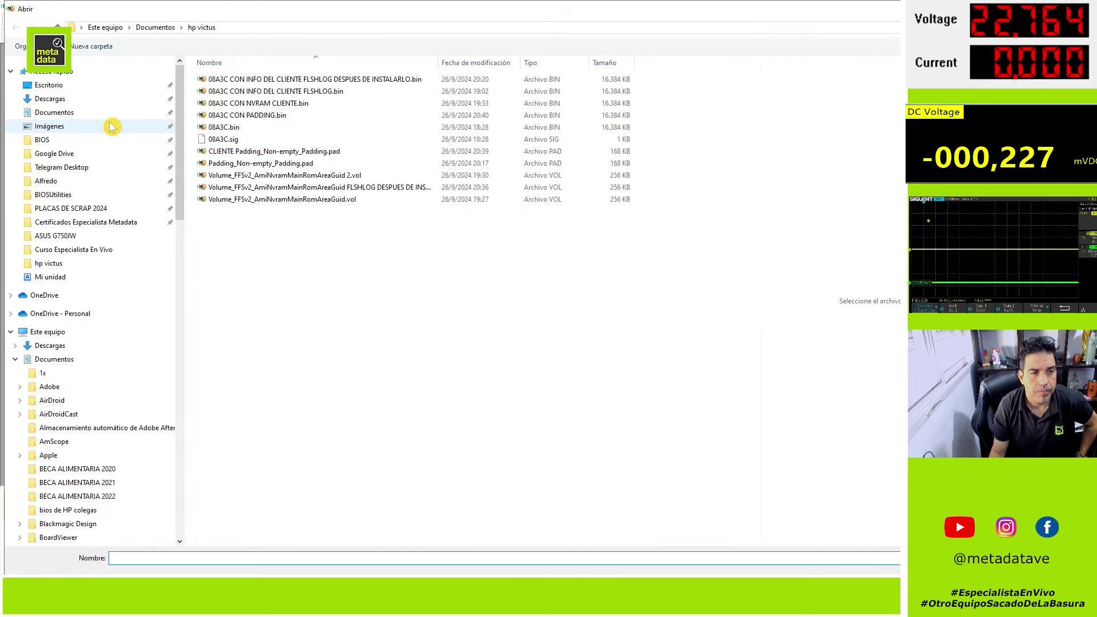
click(109, 144)
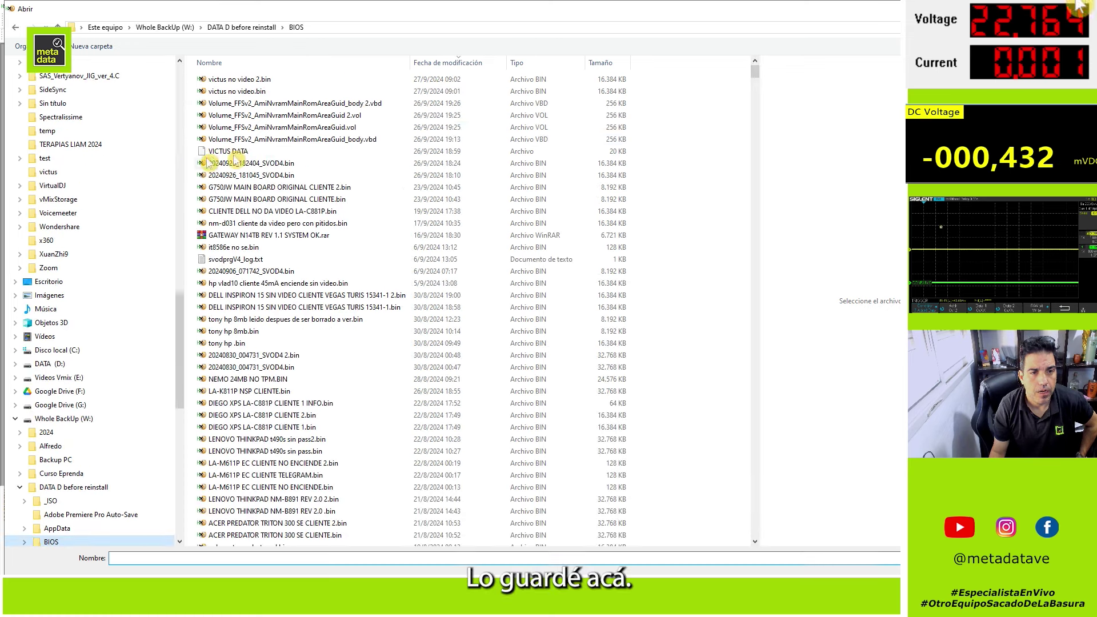
click(227, 80)
shift+click(224, 90)
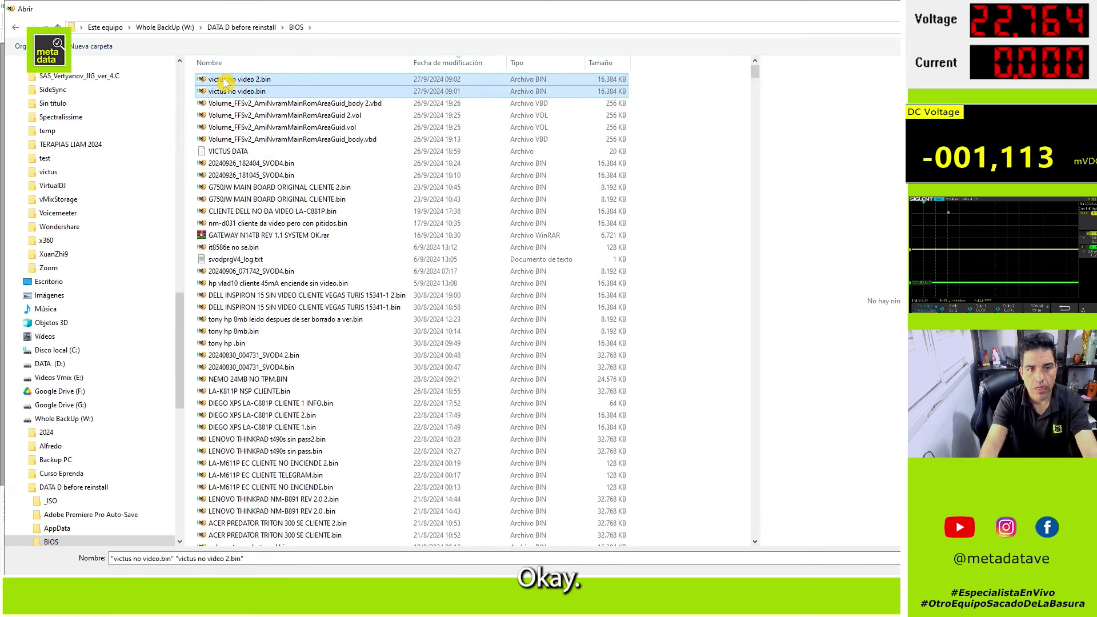
key(Return)
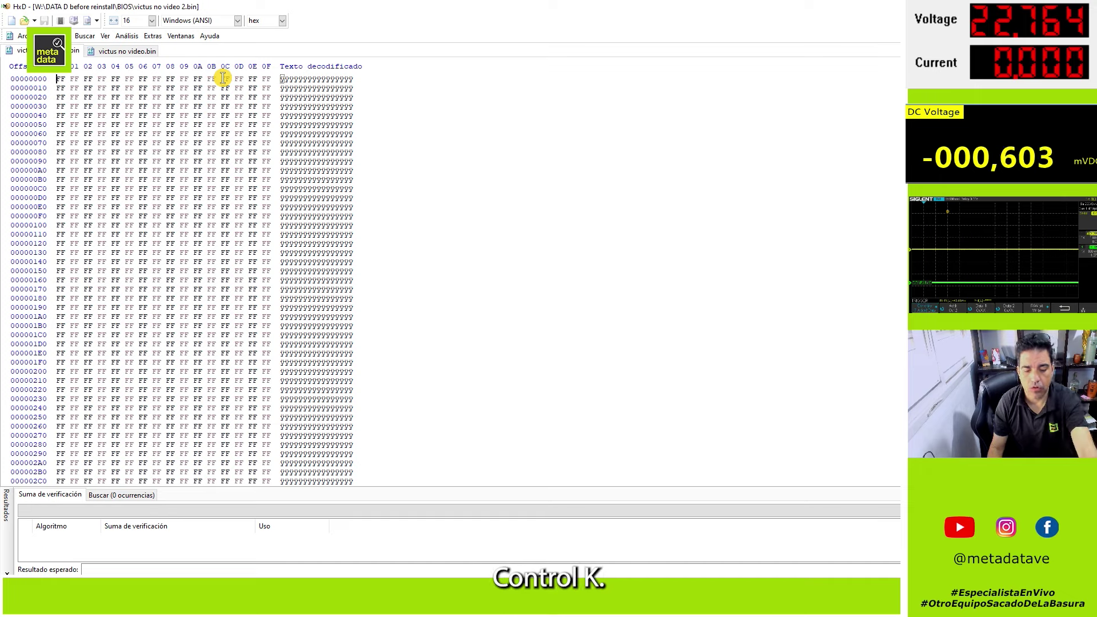
Compare the two opened victus dumps byte by byte and dismiss the comparison result
key(ctrl+k)
key(Return)
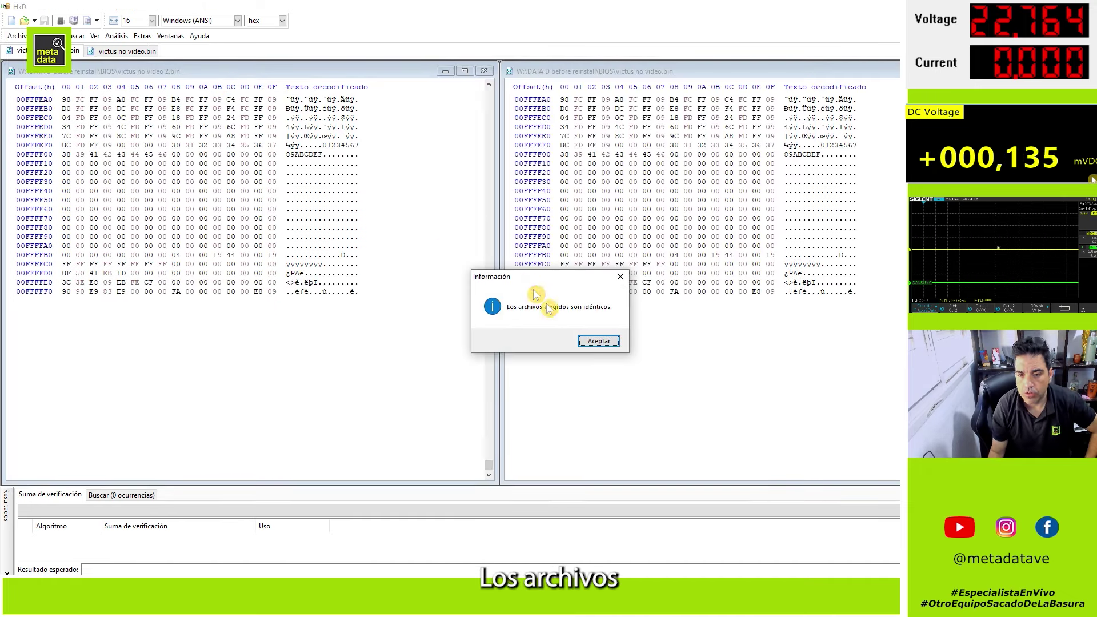
click(604, 343)
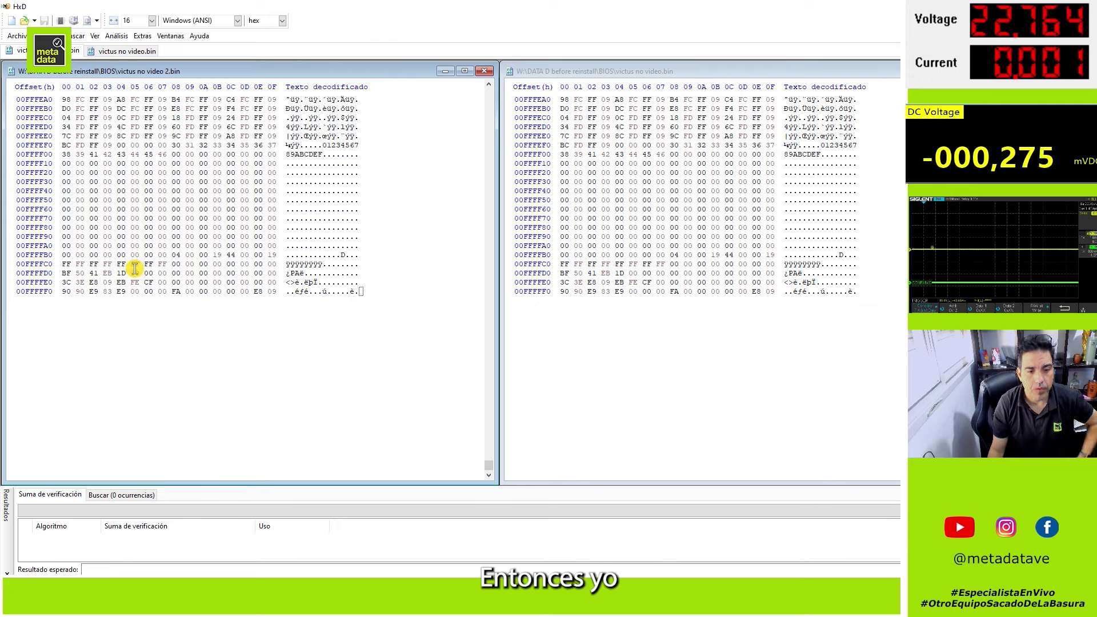
Switch to File Explorer, create a folder named hp victus YT in Documents and open it
click(268, 605)
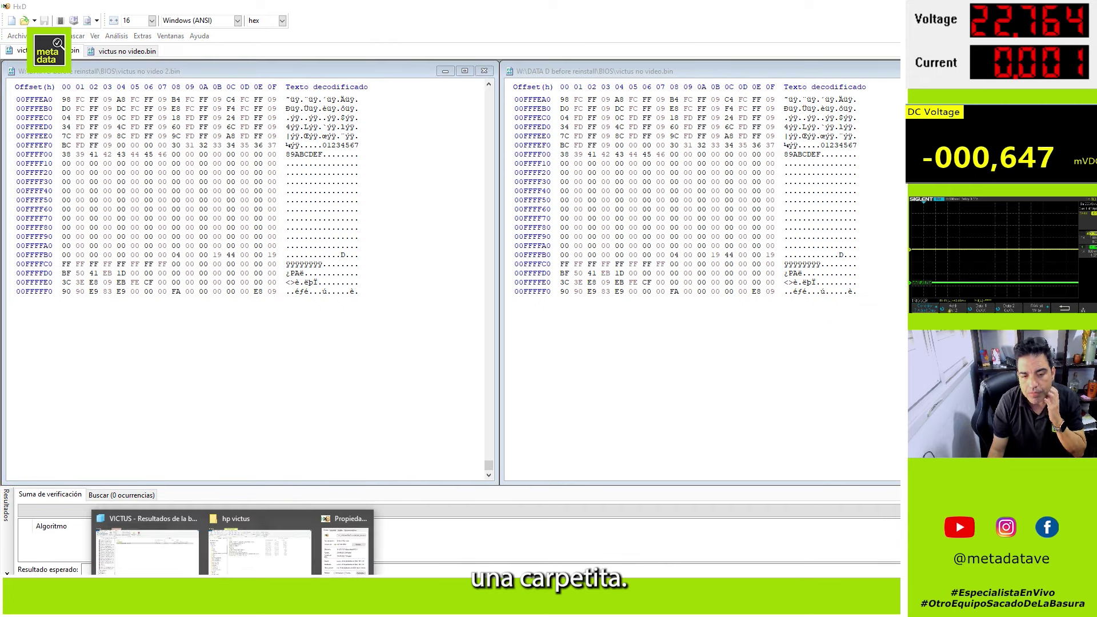
click(257, 546)
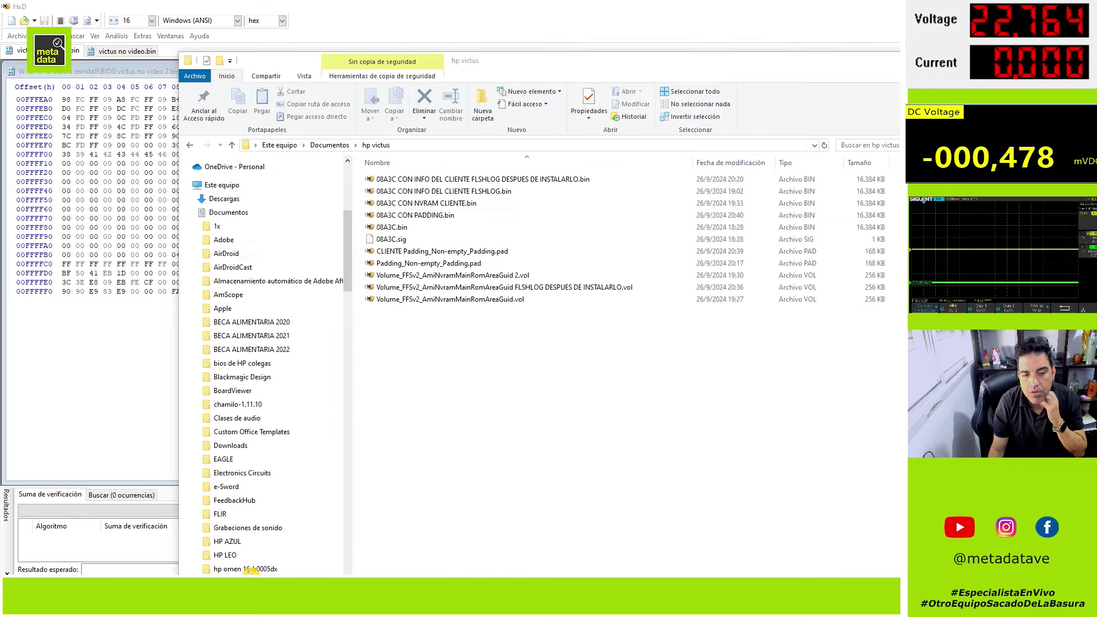
click(336, 146)
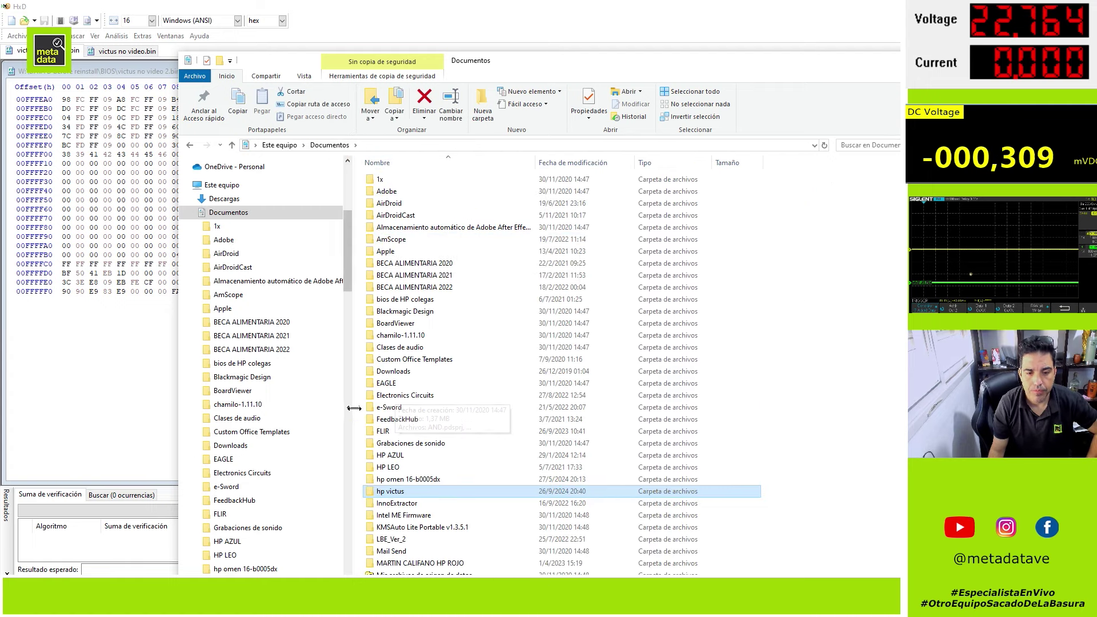
right_click(359, 420)
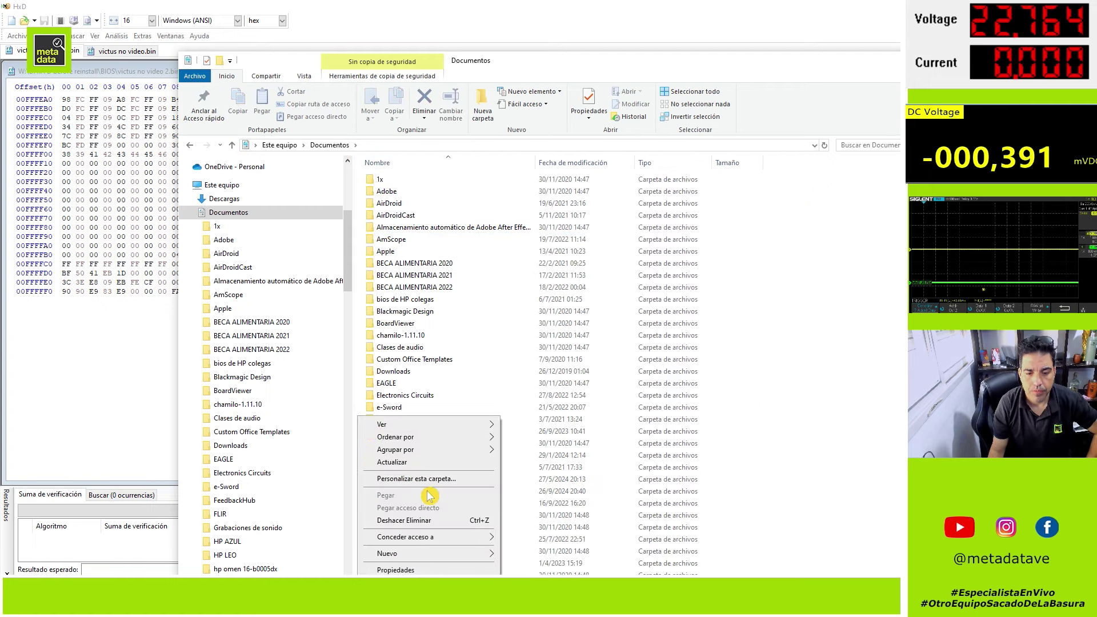
mouse_move(466, 560)
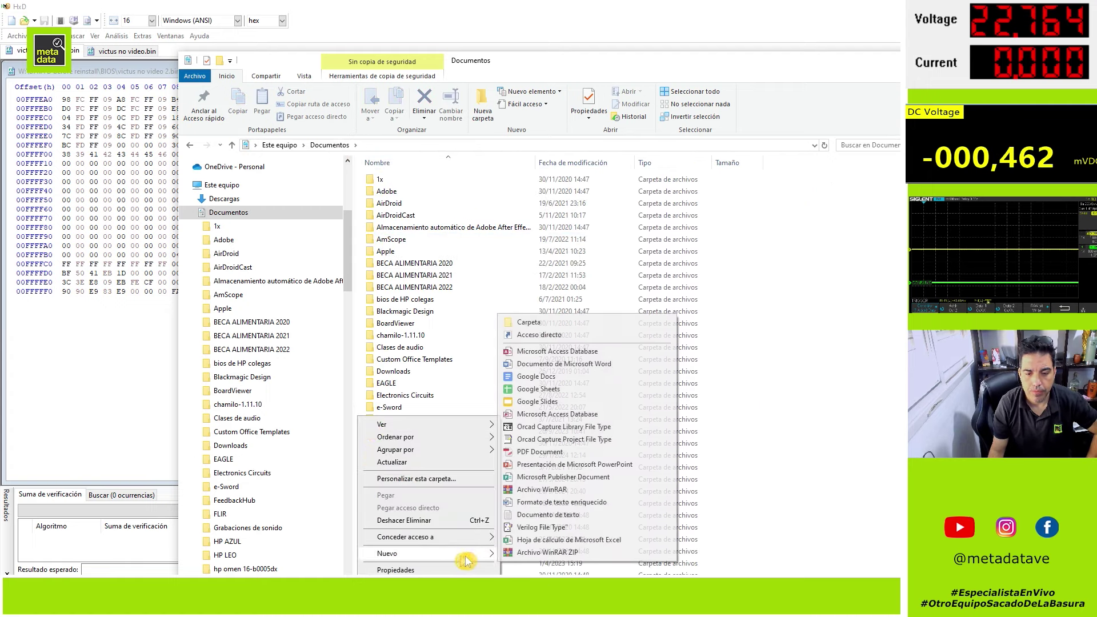
click(547, 324)
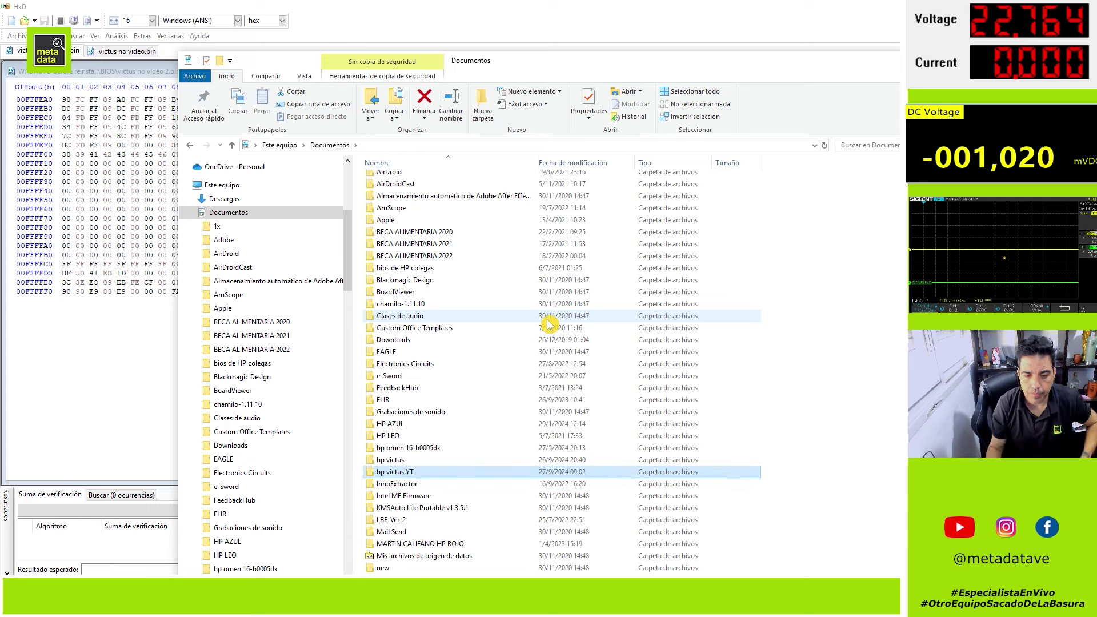
double_click(403, 472)
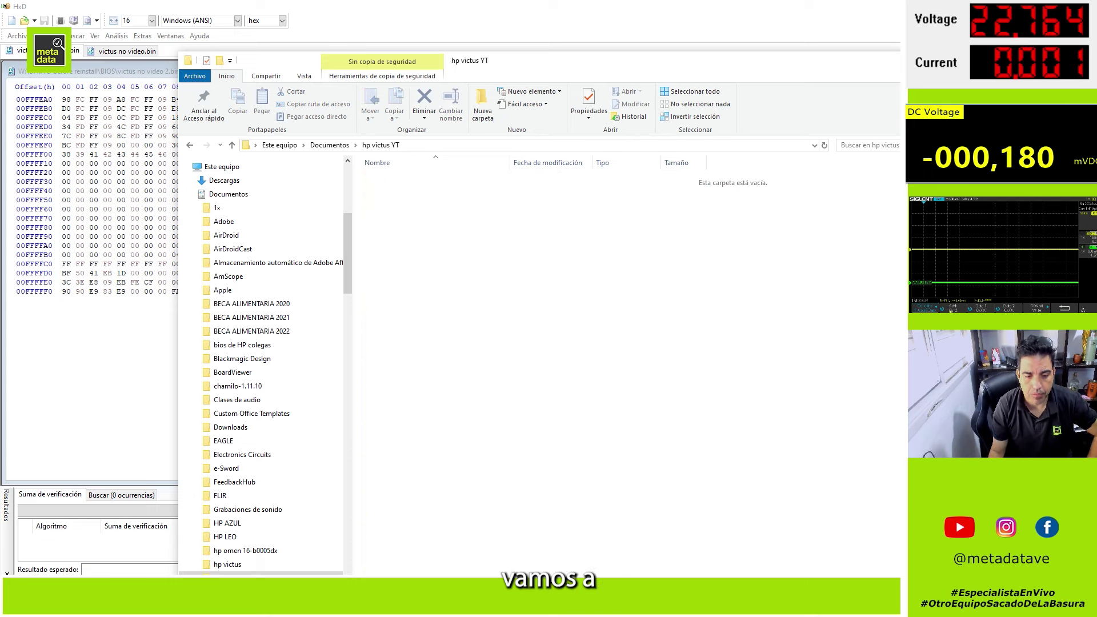
Copy the file victus no video.bin from the BIOS folder to the clipboard
click(233, 597)
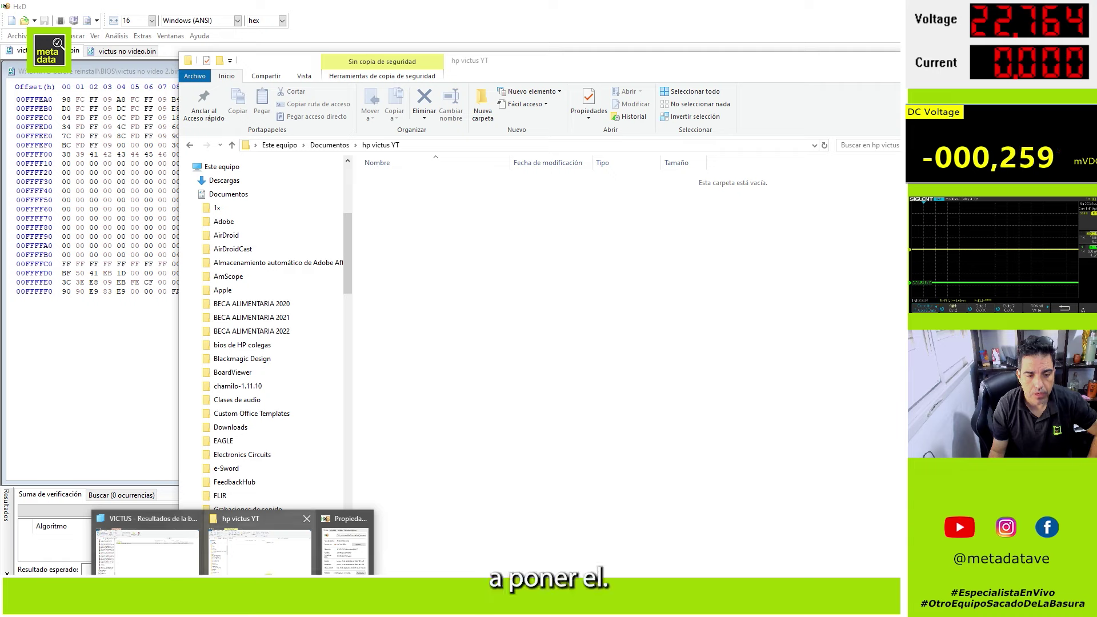
click(268, 565)
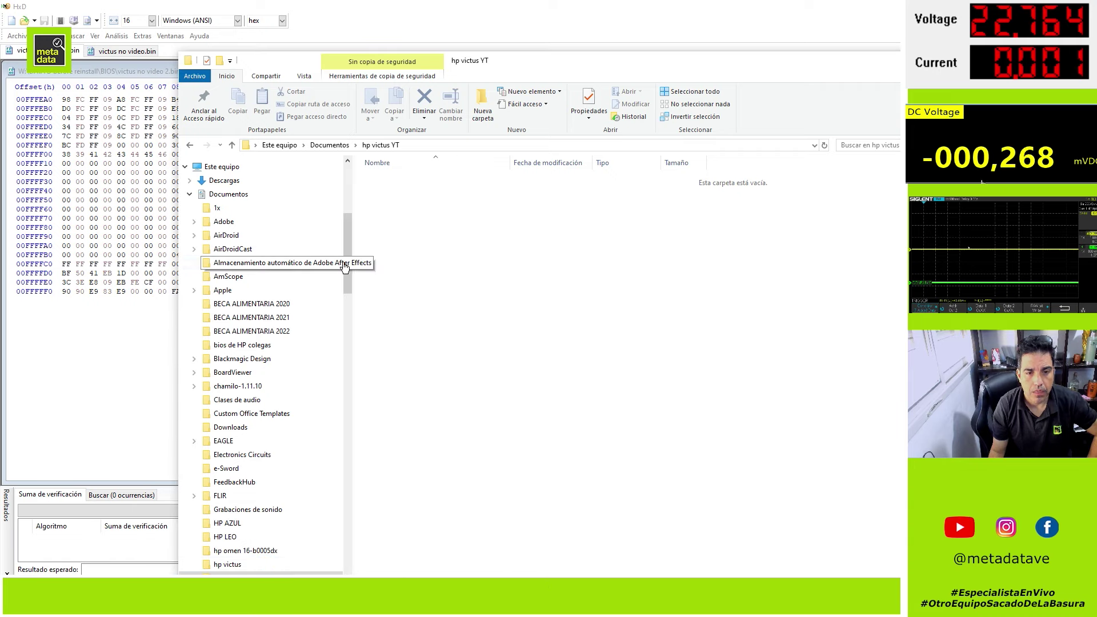
scroll(300, 264, up, 6)
scroll(326, 213, up, 1)
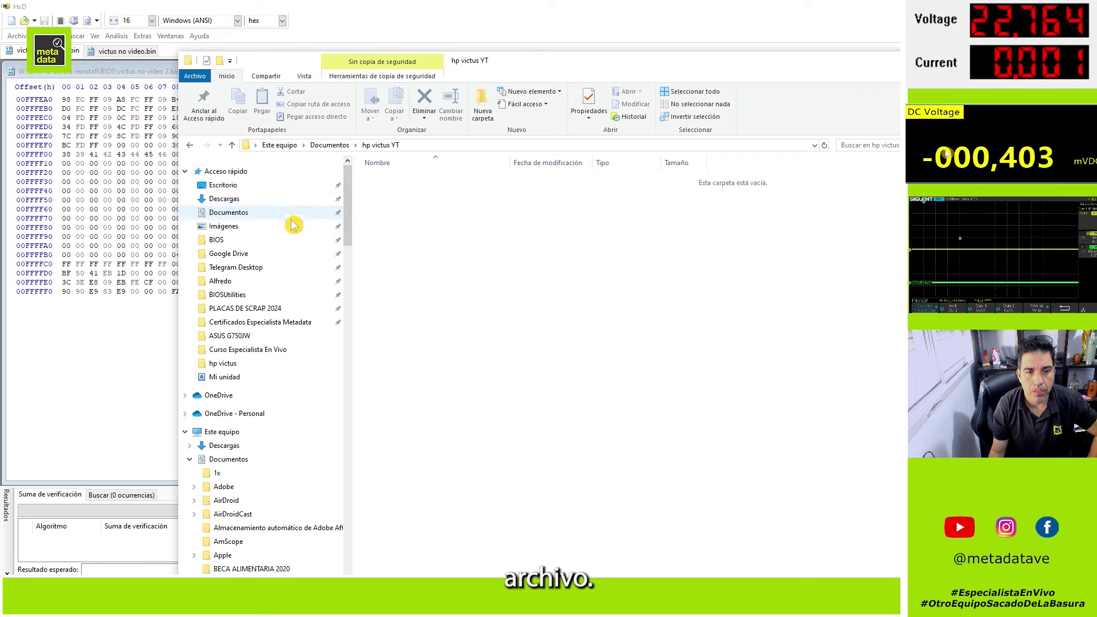
click(294, 243)
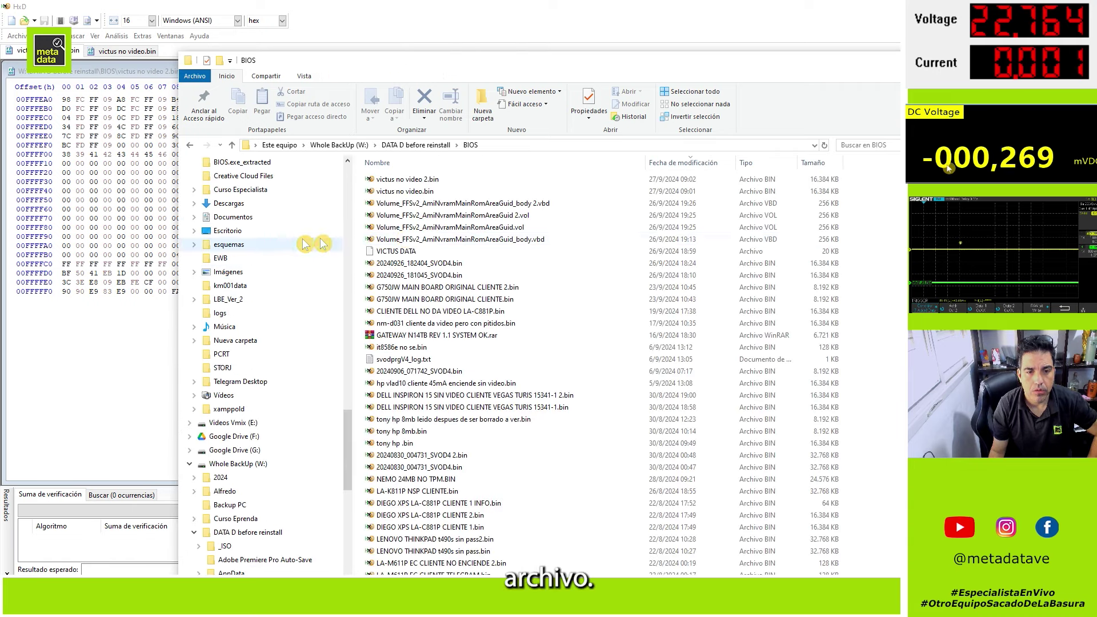
click(411, 196)
right_click(411, 196)
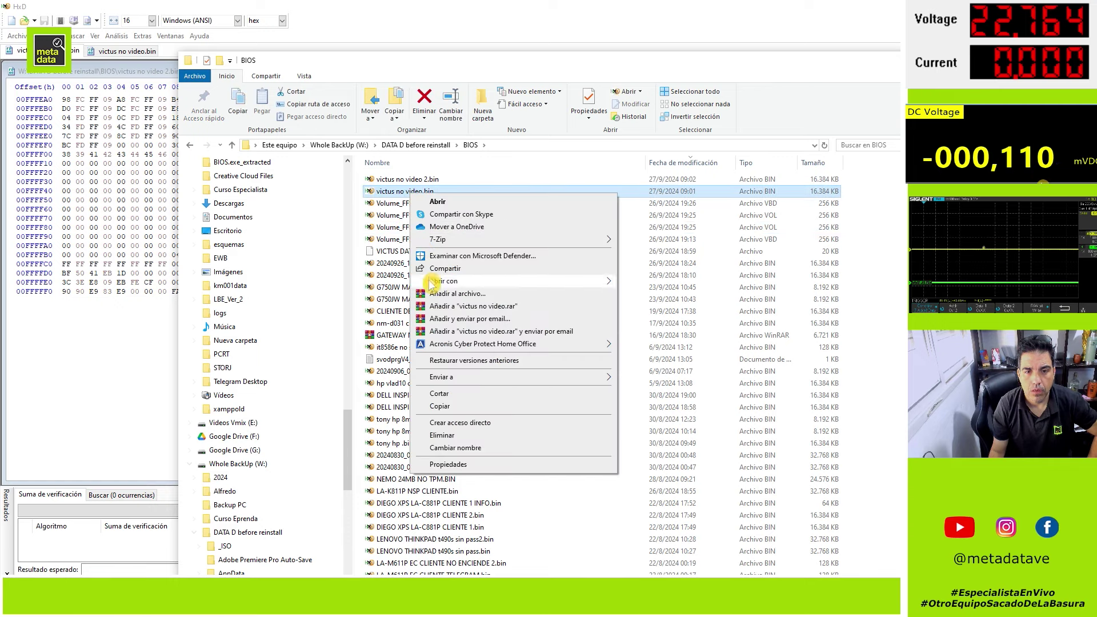
click(446, 405)
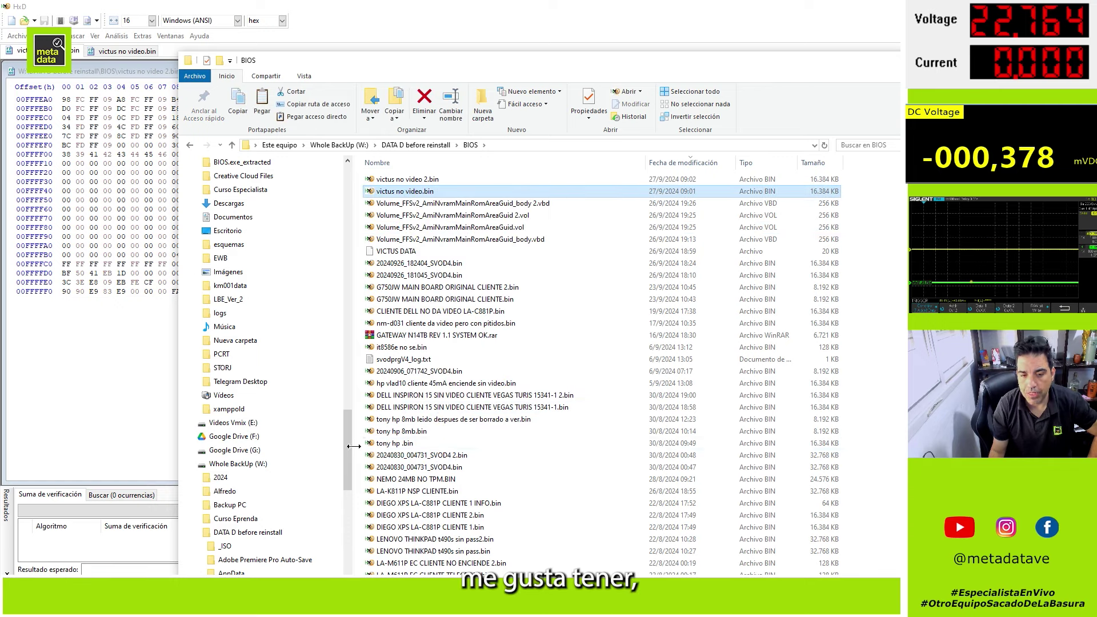
Look through the folder tree and the contents of Disco local (C:) for the HP Victus working folder
drag(351, 448, 351, 383)
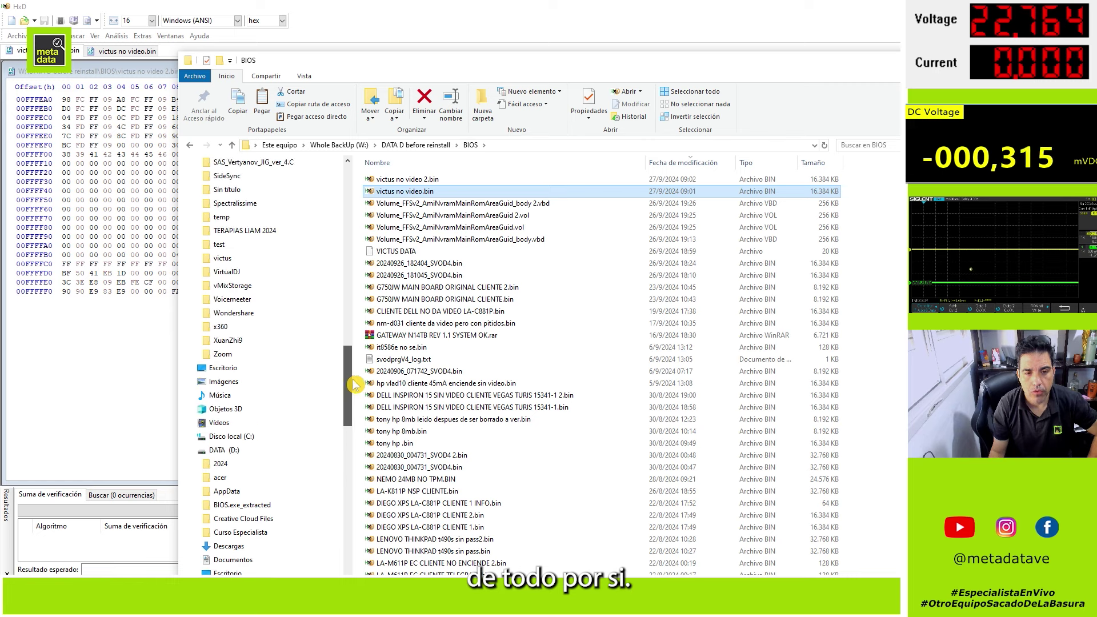
click(192, 451)
scroll(195, 455, down, 15)
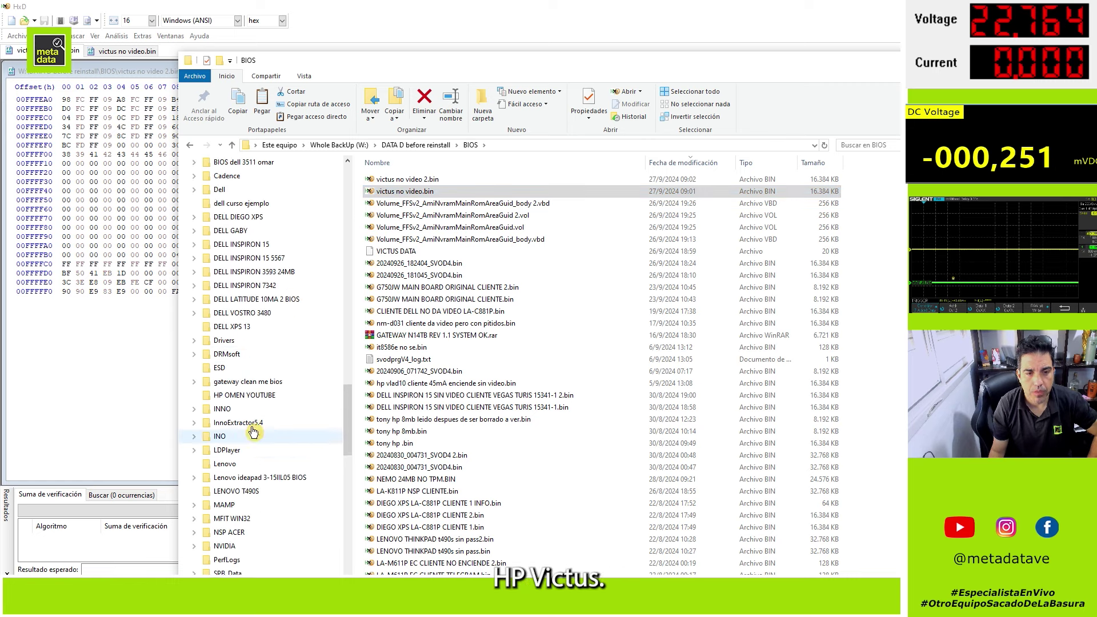
scroll(255, 434, up, 3)
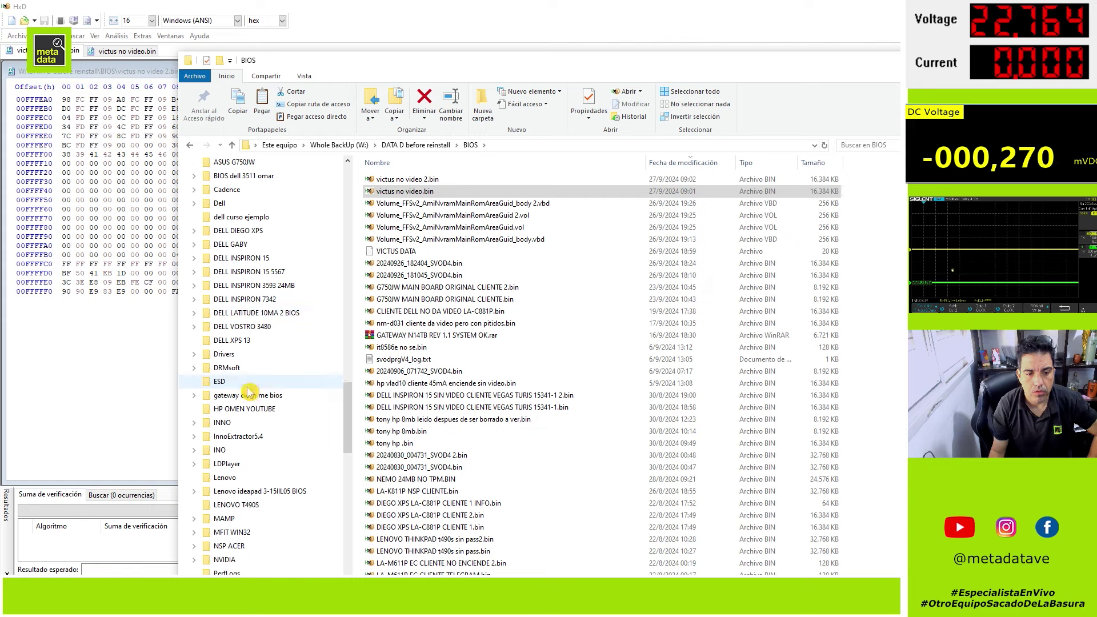
scroll(240, 456, down, 2)
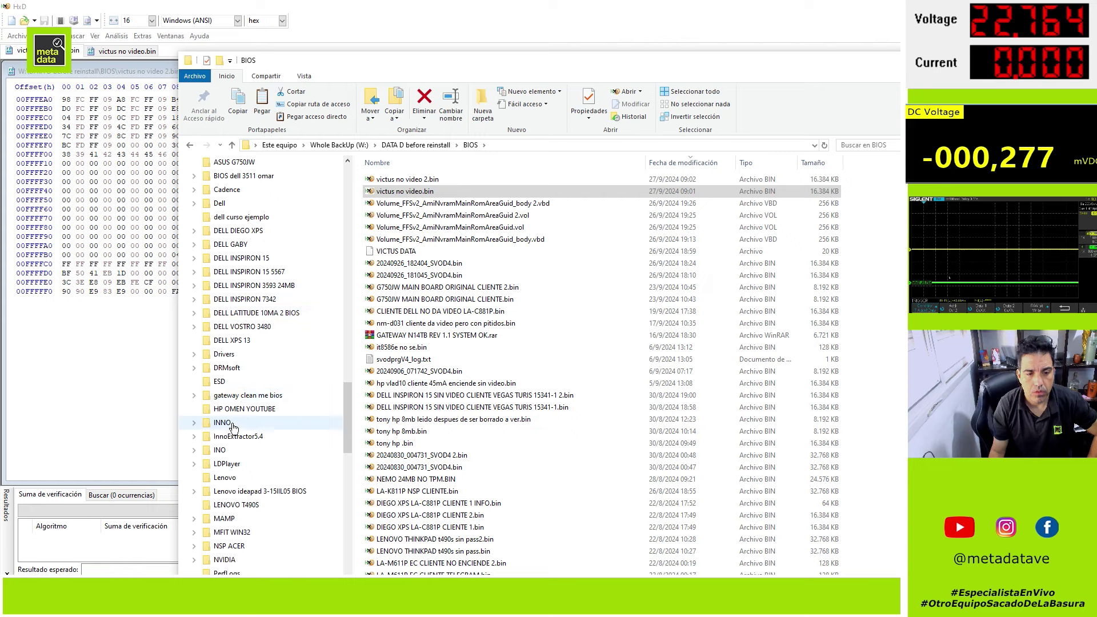
scroll(234, 434, down, 5)
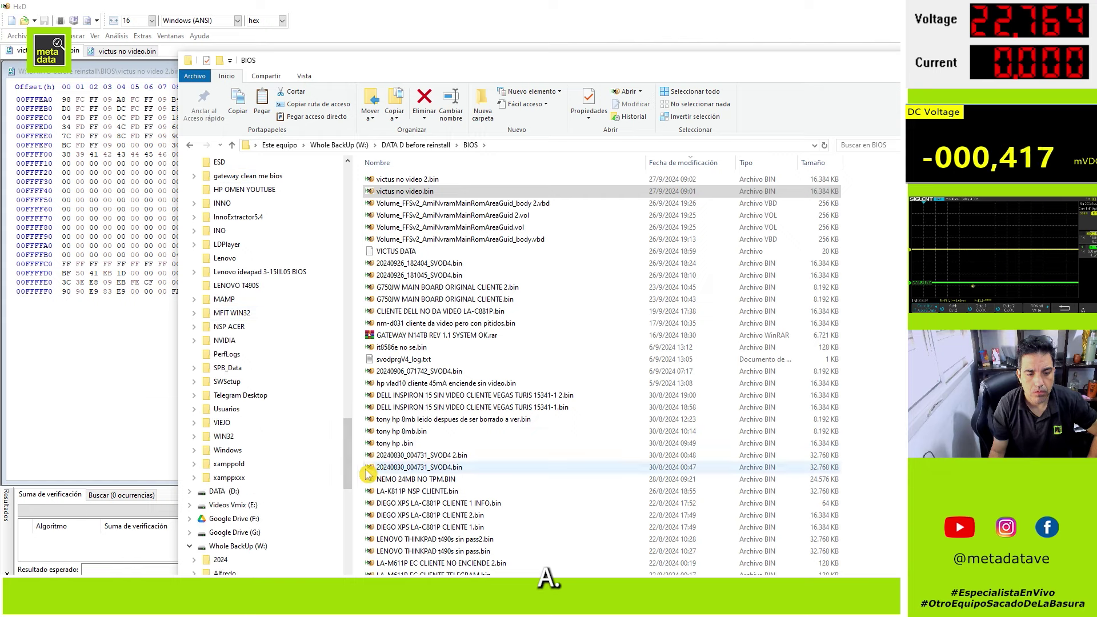
drag(345, 465, 353, 360)
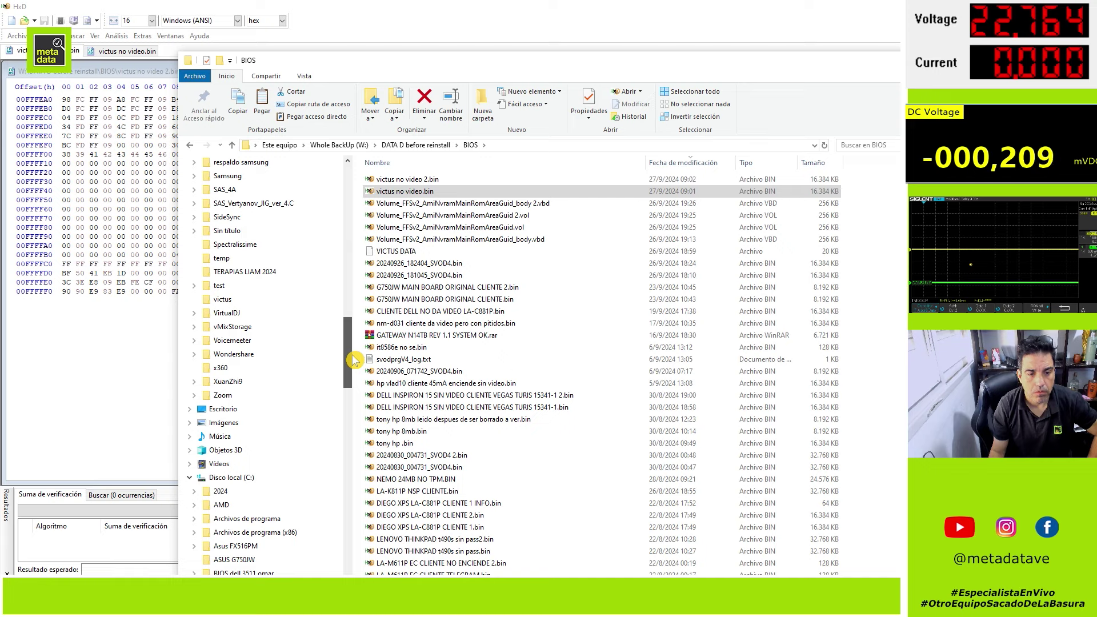
click(228, 477)
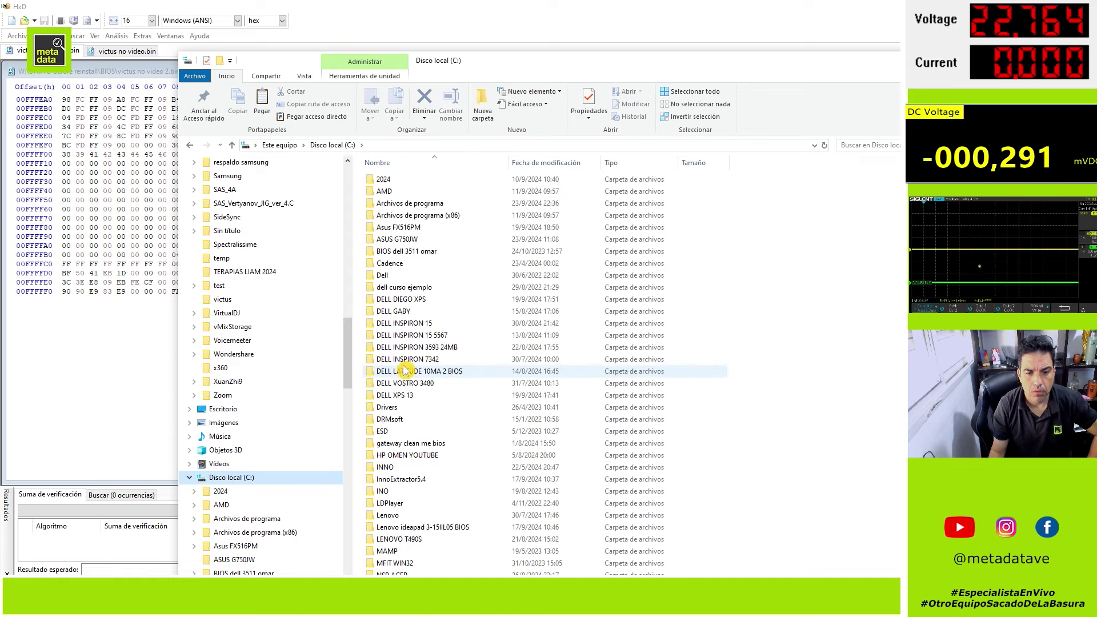
scroll(403, 370, down, 4)
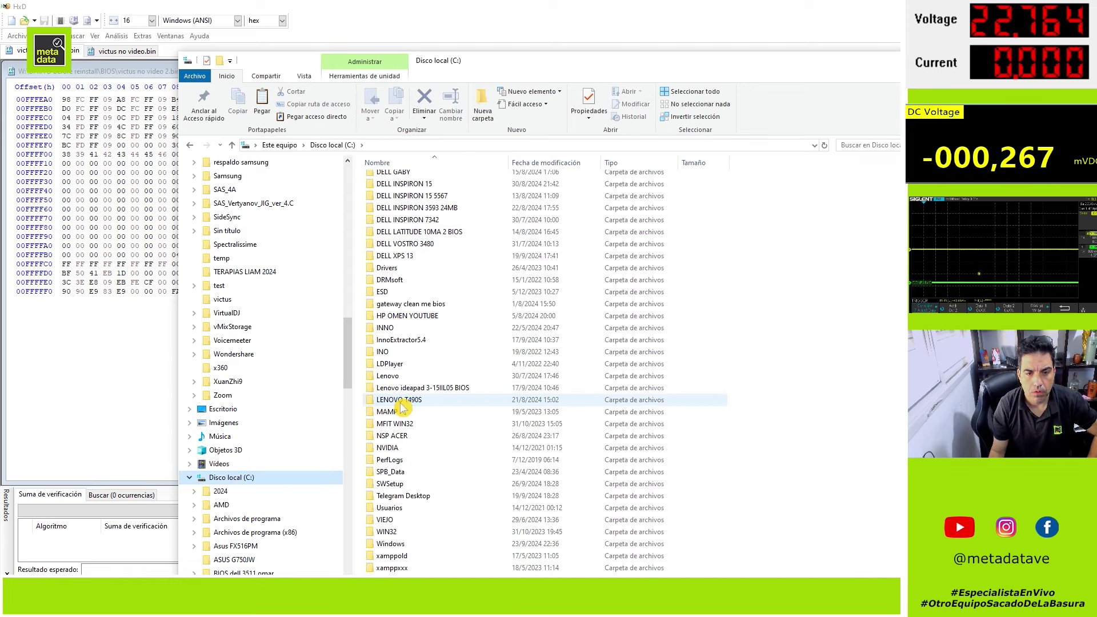
scroll(402, 408, up, 4)
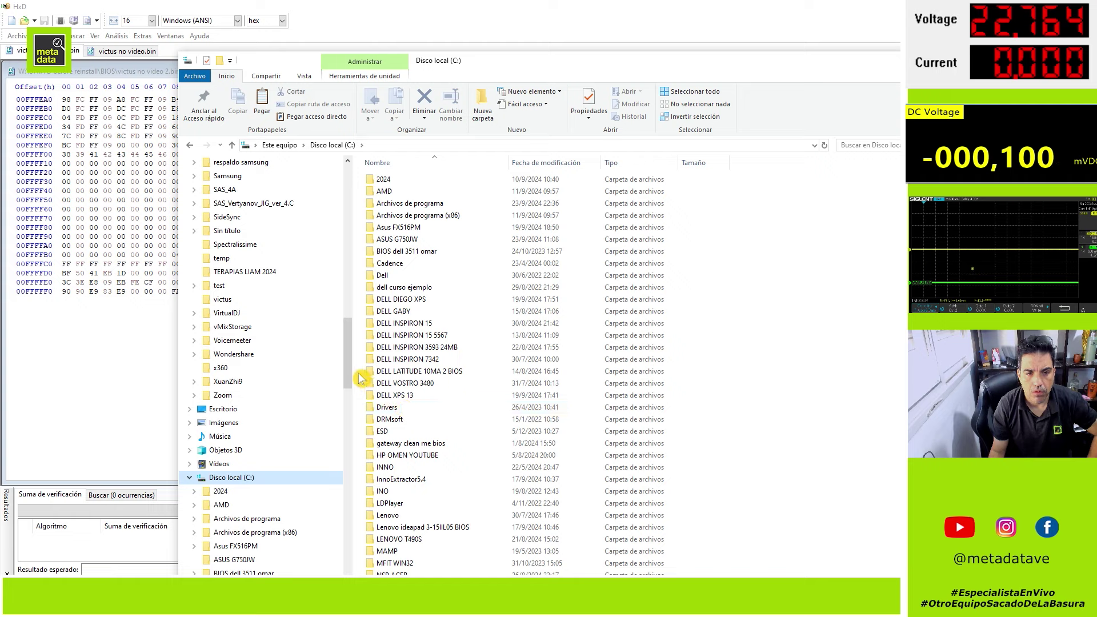
drag(348, 374, 357, 222)
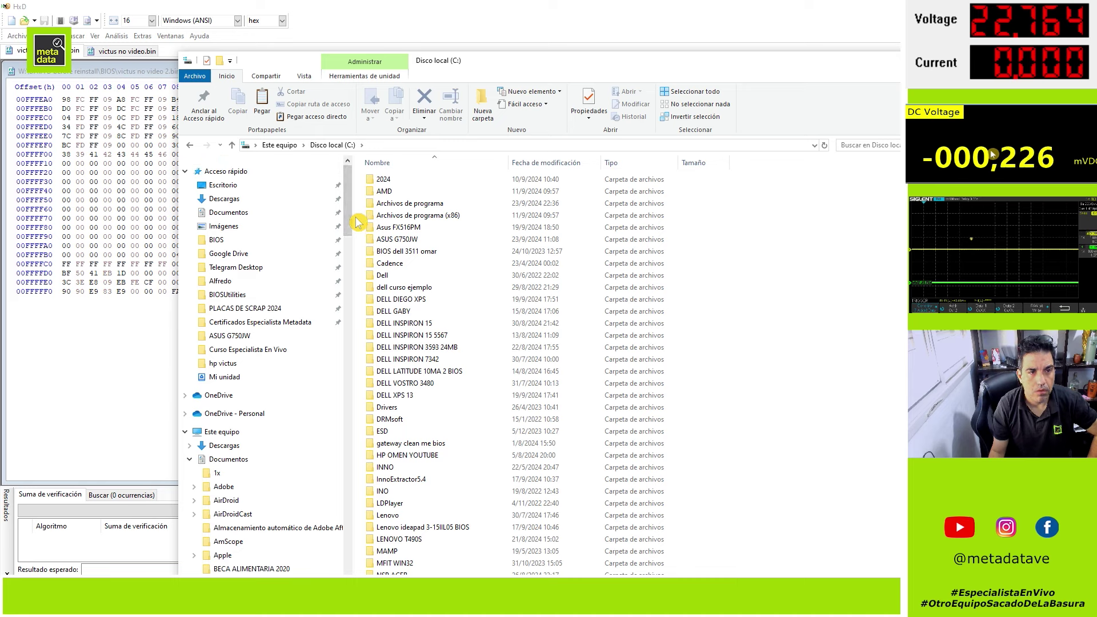
Check where the hp victus folder is stored by viewing its properties, and close them
right_click(228, 366)
click(248, 353)
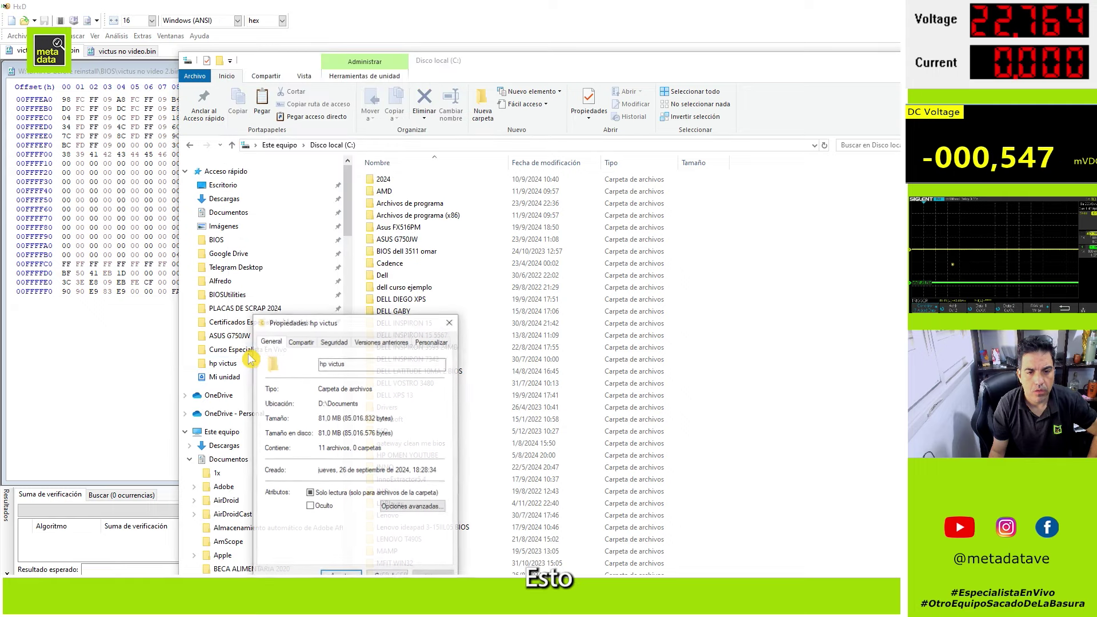
click(385, 571)
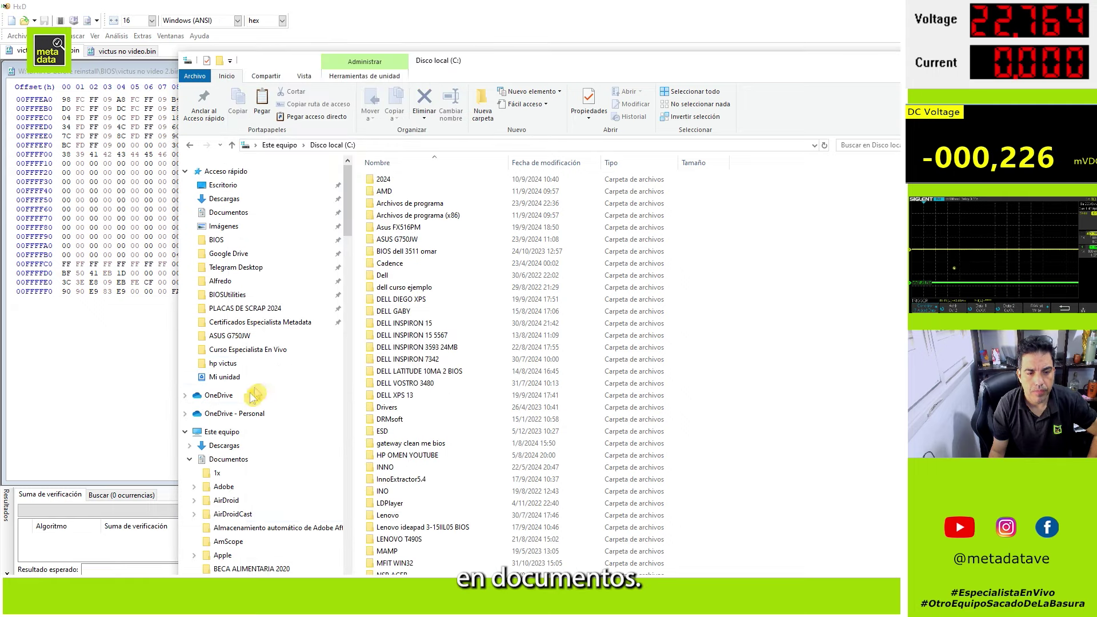
Open the hp victus YT folder in Documents and paste the copied victus no video.bin into it
click(226, 458)
scroll(420, 388, down, 1)
scroll(419, 388, down, 2)
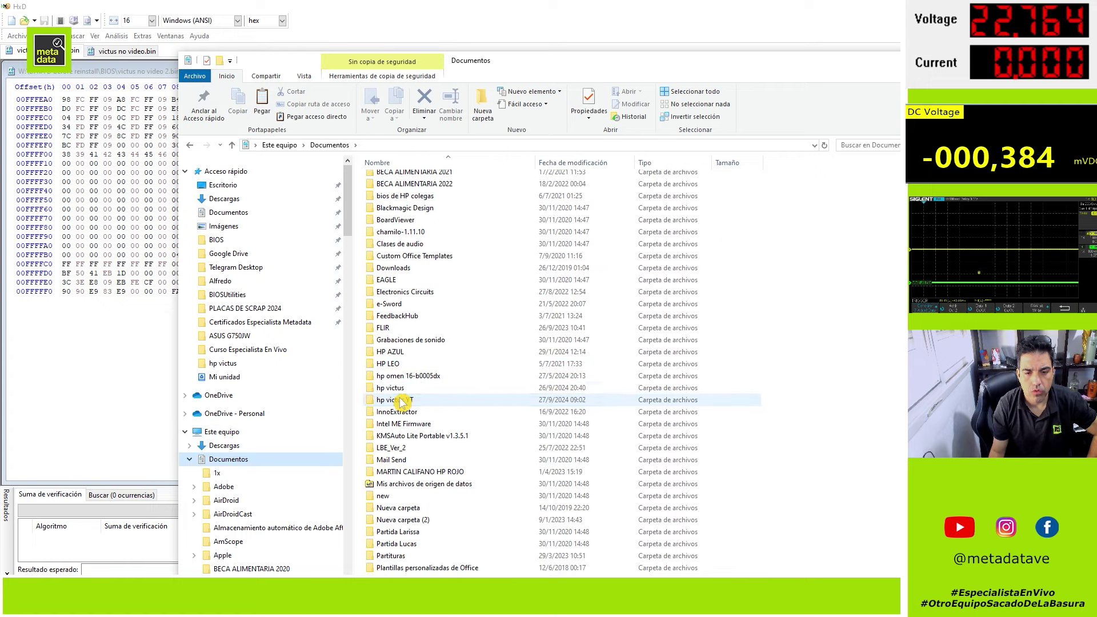
double_click(394, 400)
right_click(398, 235)
click(424, 312)
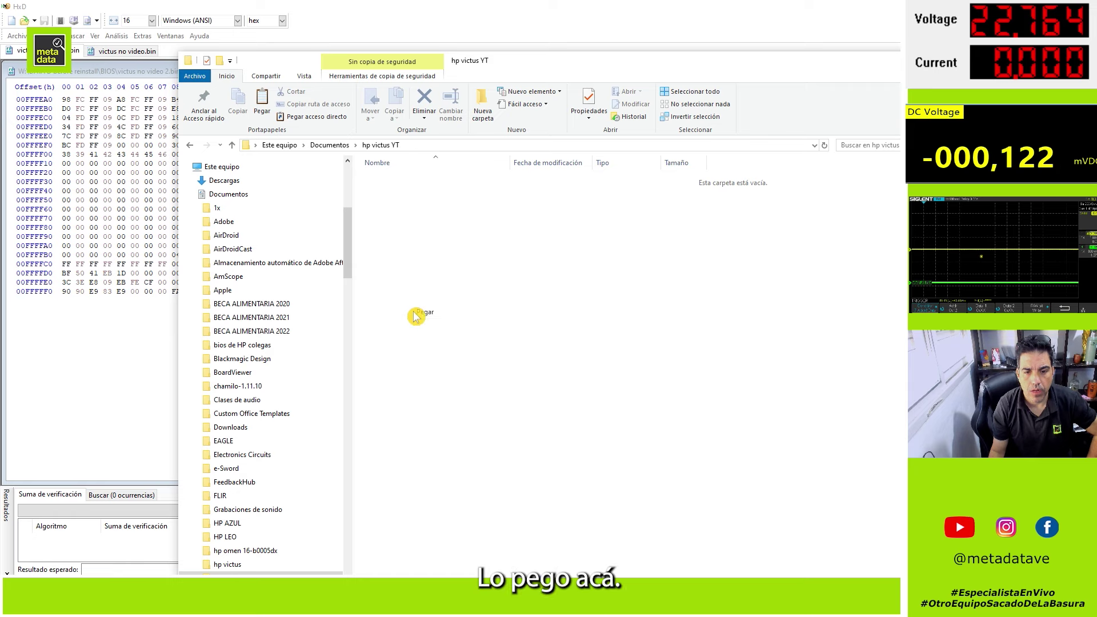
click(418, 258)
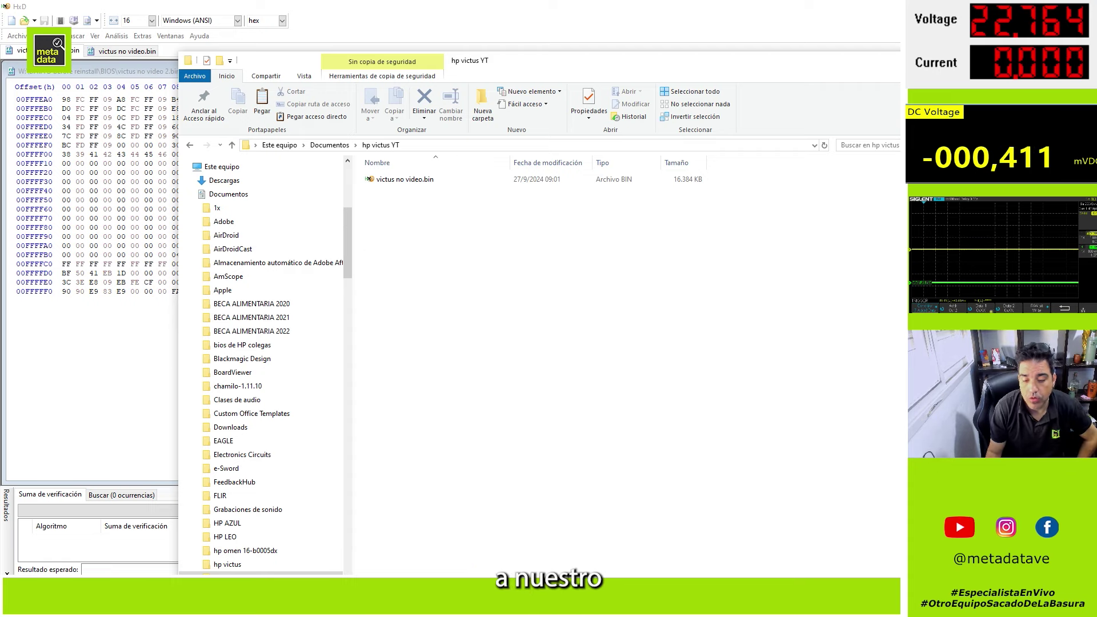
Switch to the web browser and open the HP website at hp.com
key(alt+Tab)
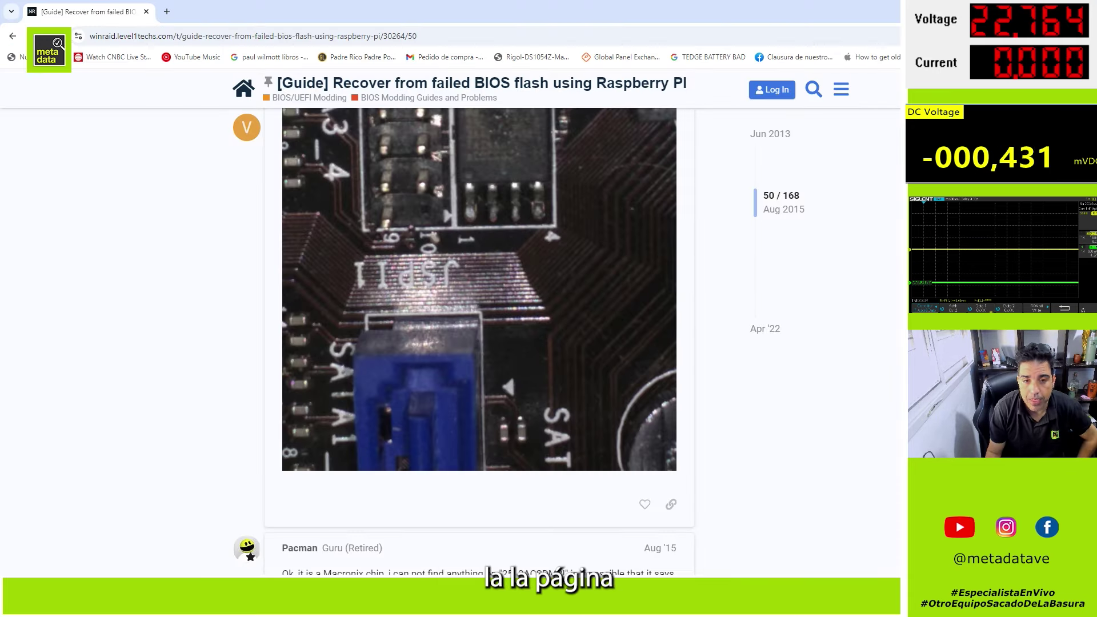
click(325, 36)
text(H)
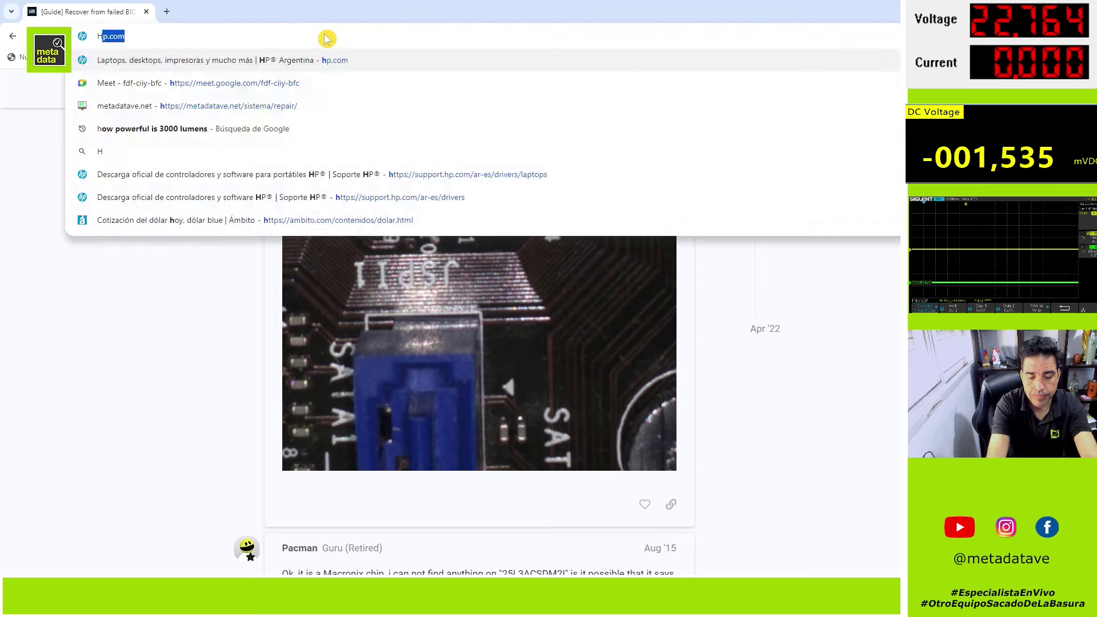
text(XD)
key(BackSpace)
key(BackSpace)
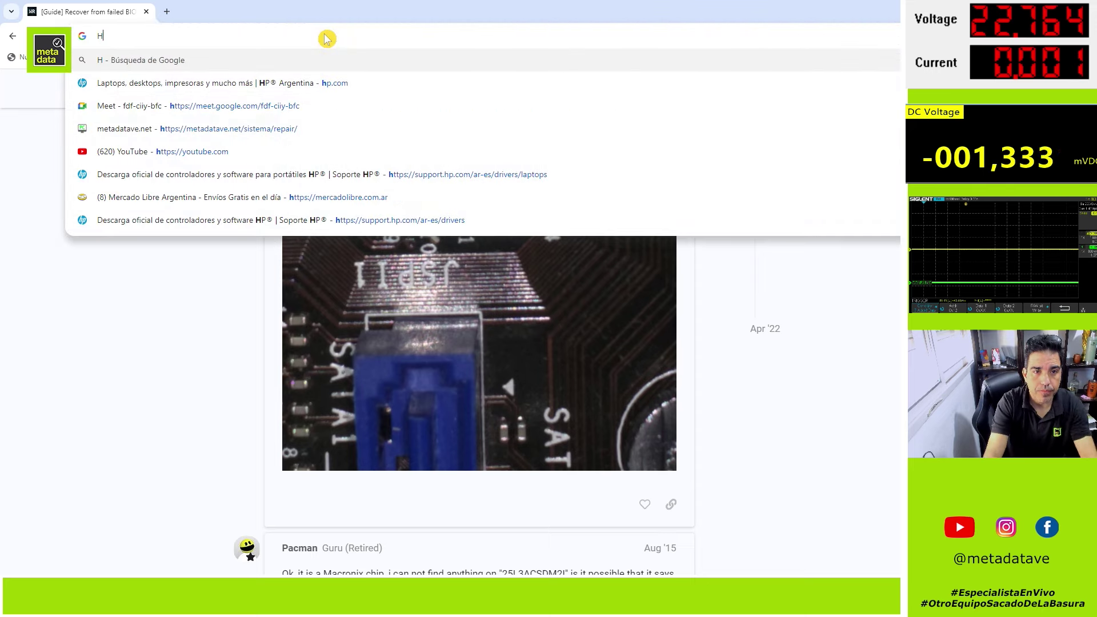
key(Down)
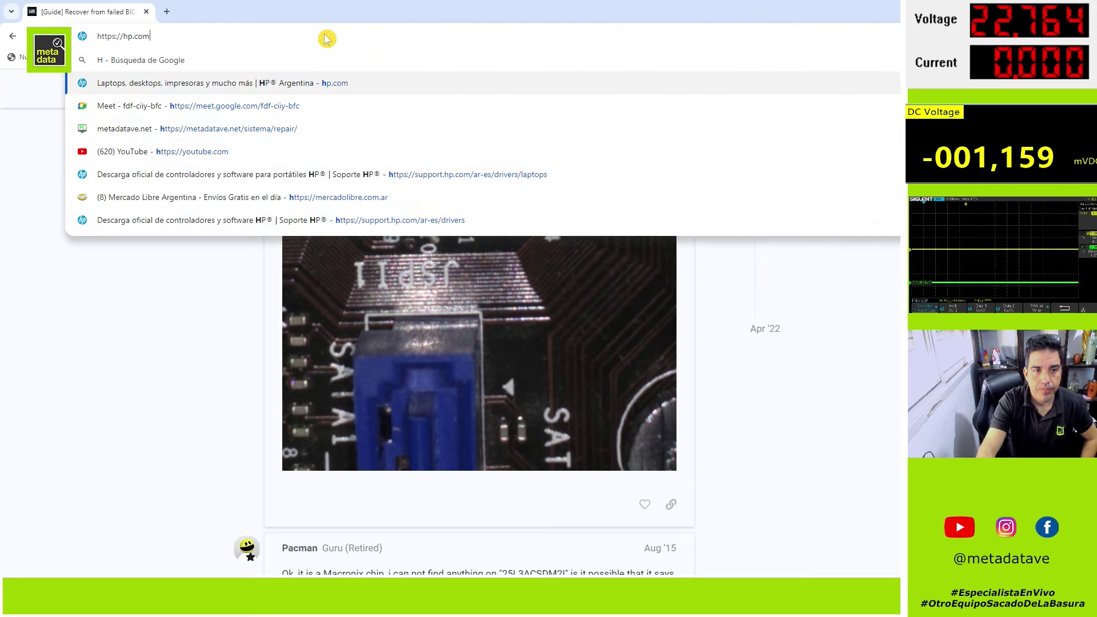
key(Return)
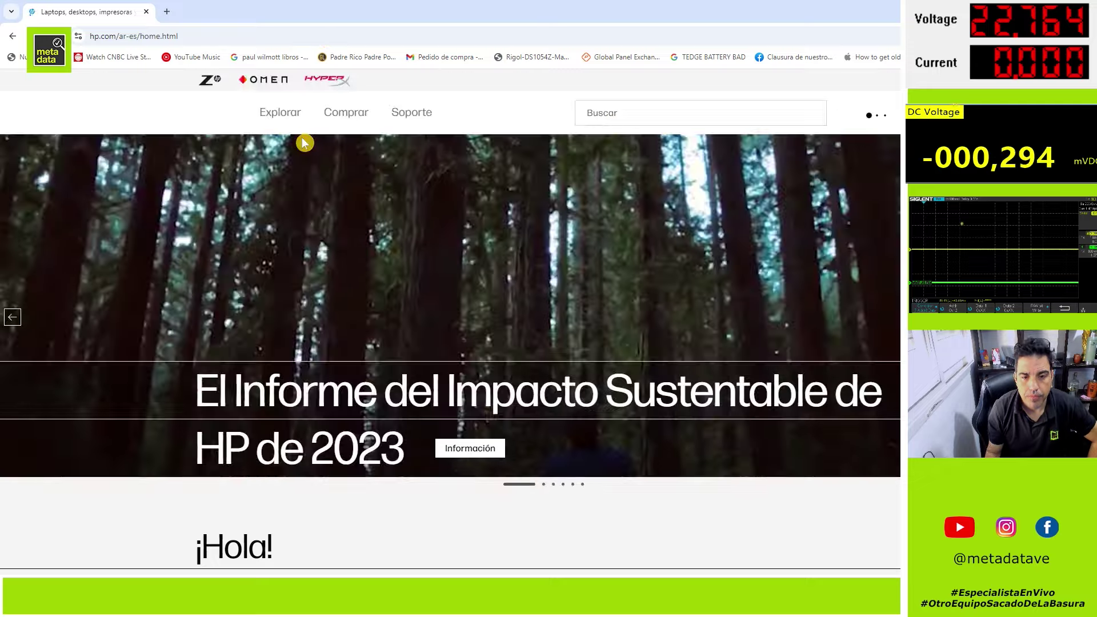
Open HP's software and drivers support page and choose laptop (Portátil) as the product type
click(404, 113)
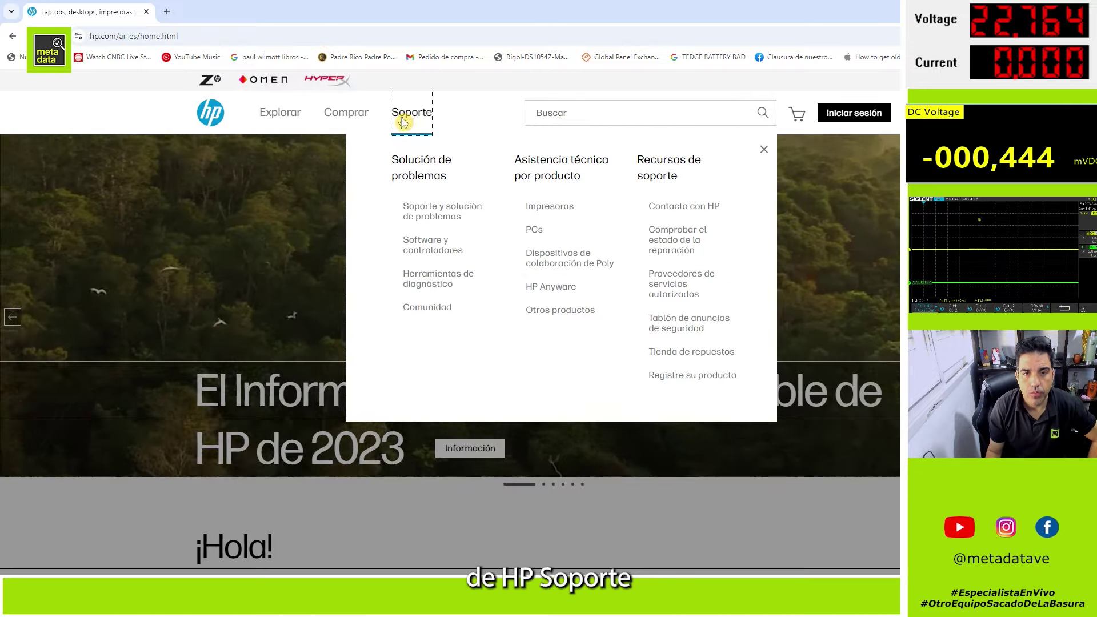
click(423, 245)
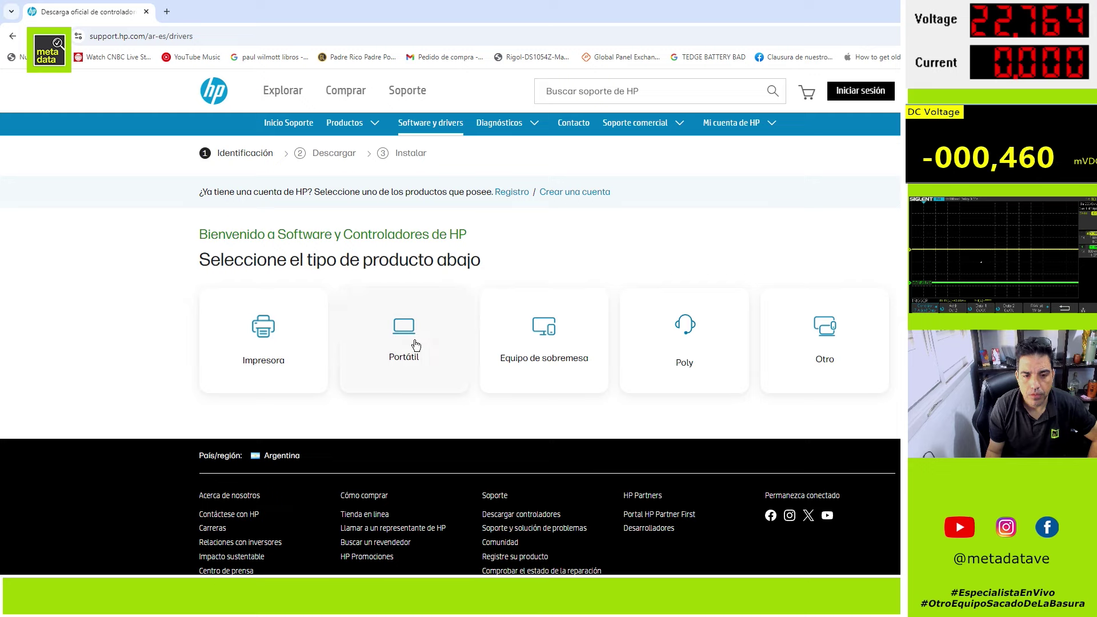
click(417, 344)
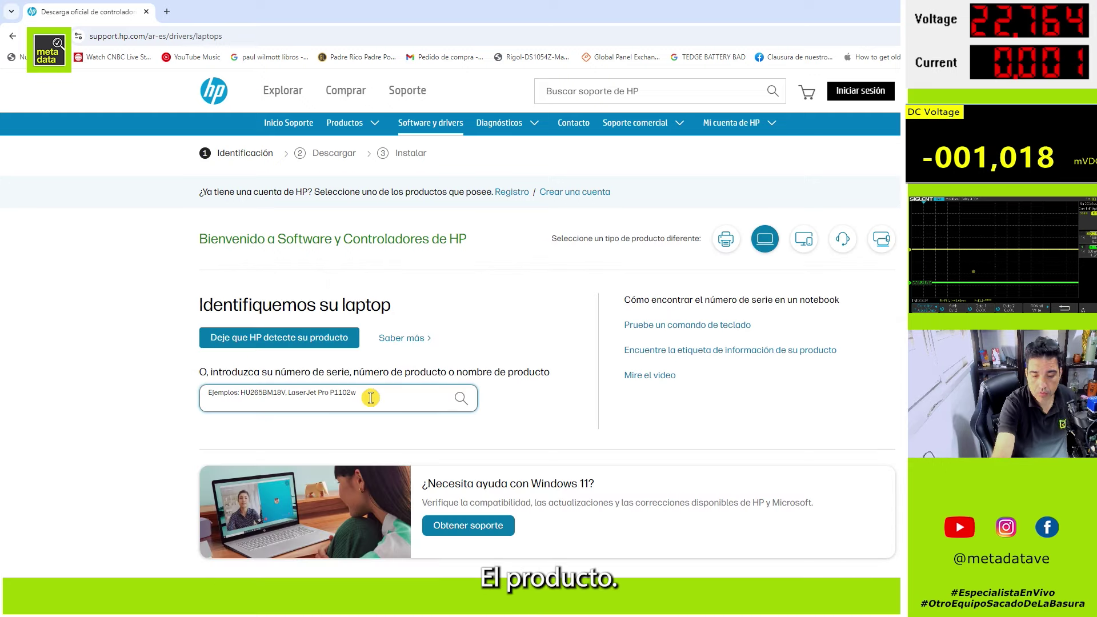
Look up product number 677H9U and choose Victus Gaming Laptop 15-fb0028nr 677H9UA
text(677)
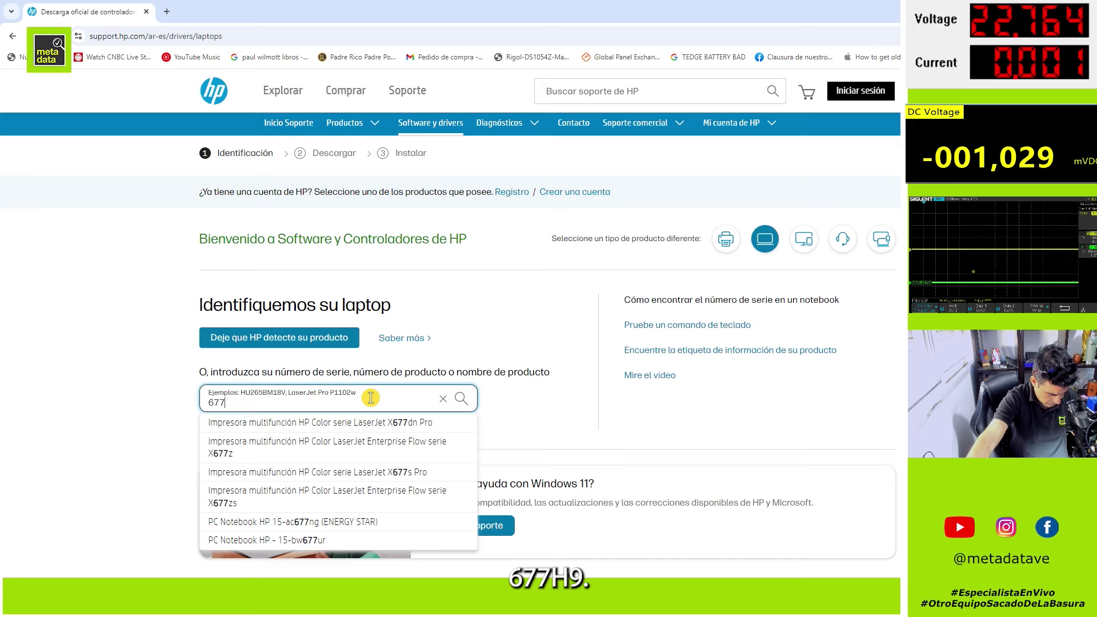
text(H9U)
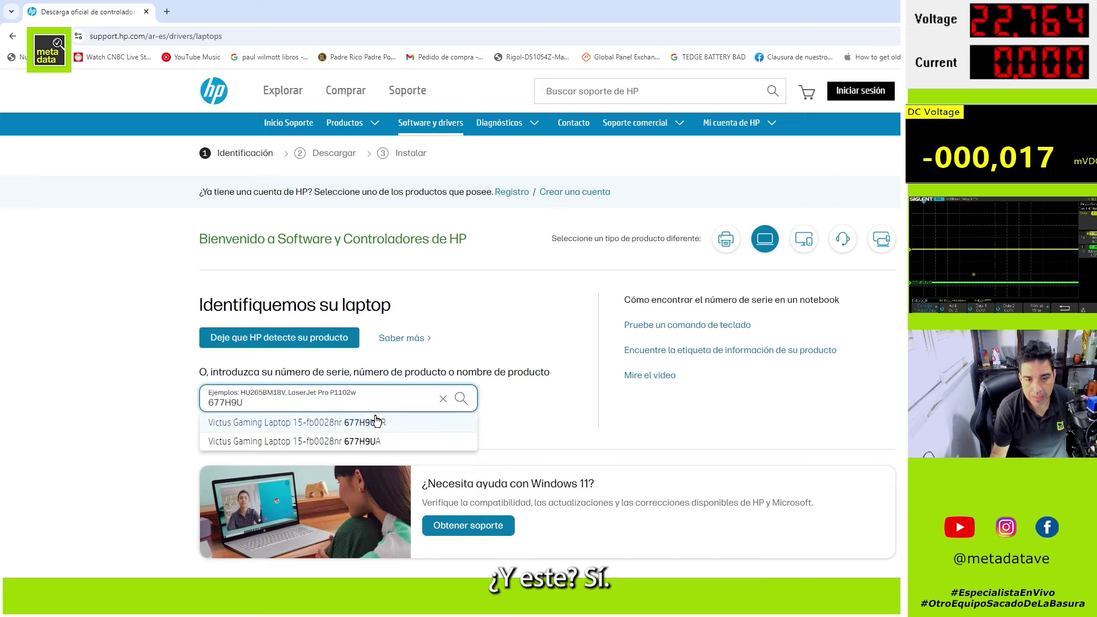
click(375, 443)
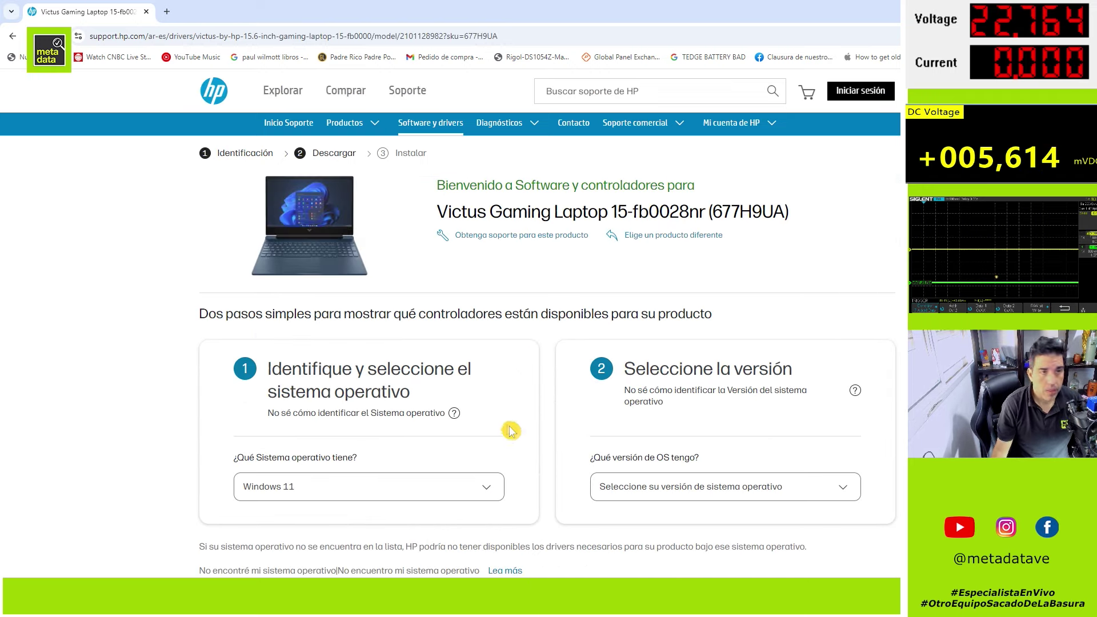
Set the operating system version to Windows 11 (64 bits) and submit it to list the laptop's drivers
click(669, 489)
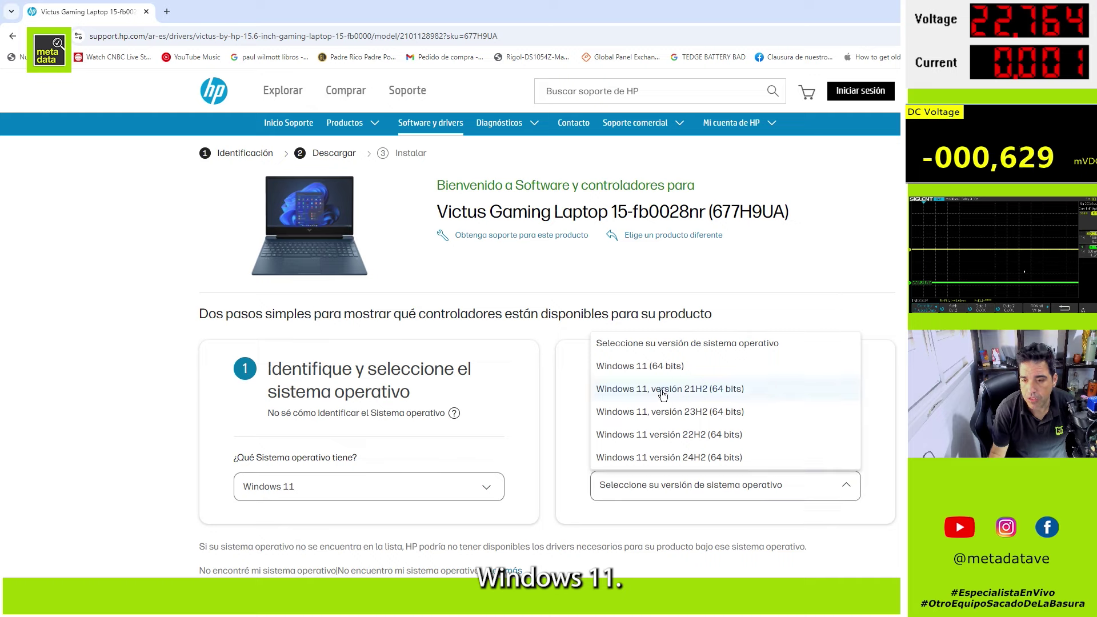
click(670, 365)
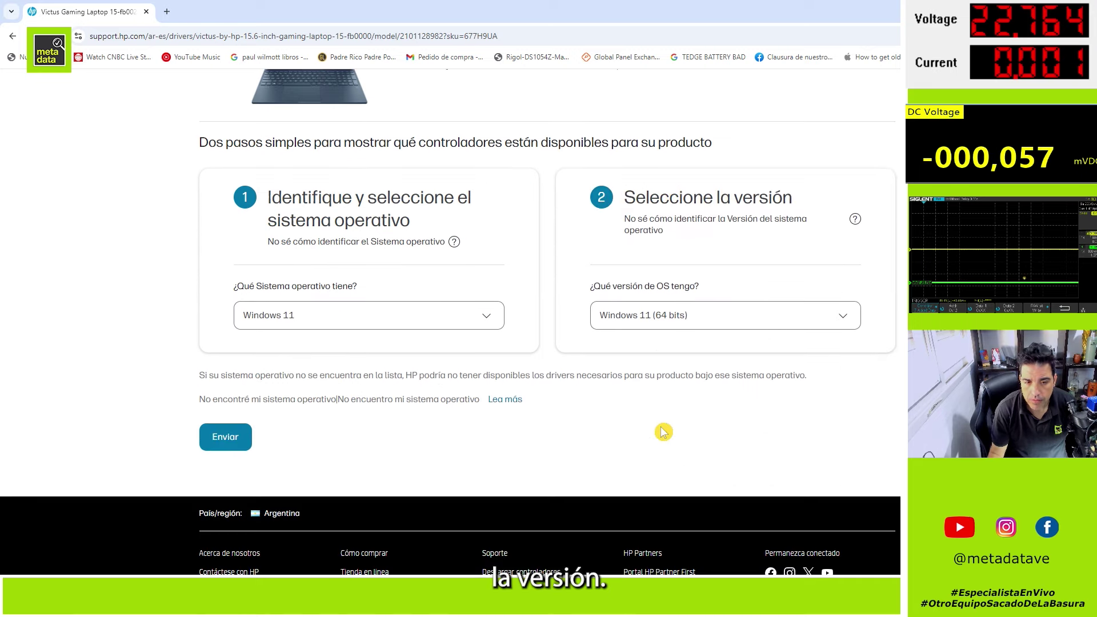
click(231, 443)
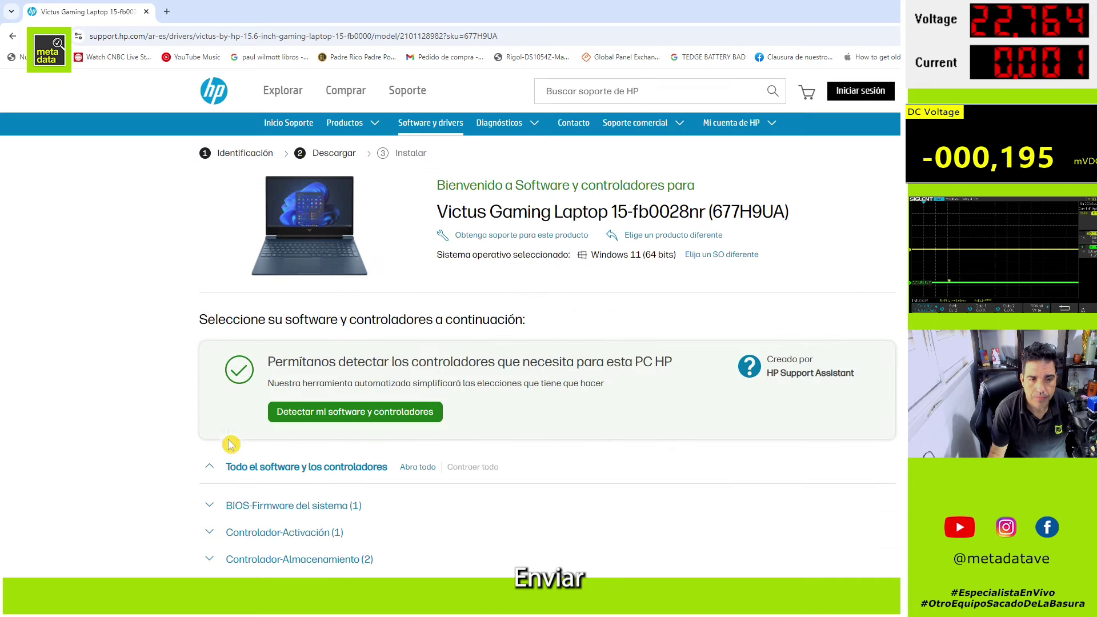
Download the BIOS-Firmware package version F.22 Rev.A, declining the download assistant in favour of manual installation
scroll(343, 445, down, 2)
click(210, 393)
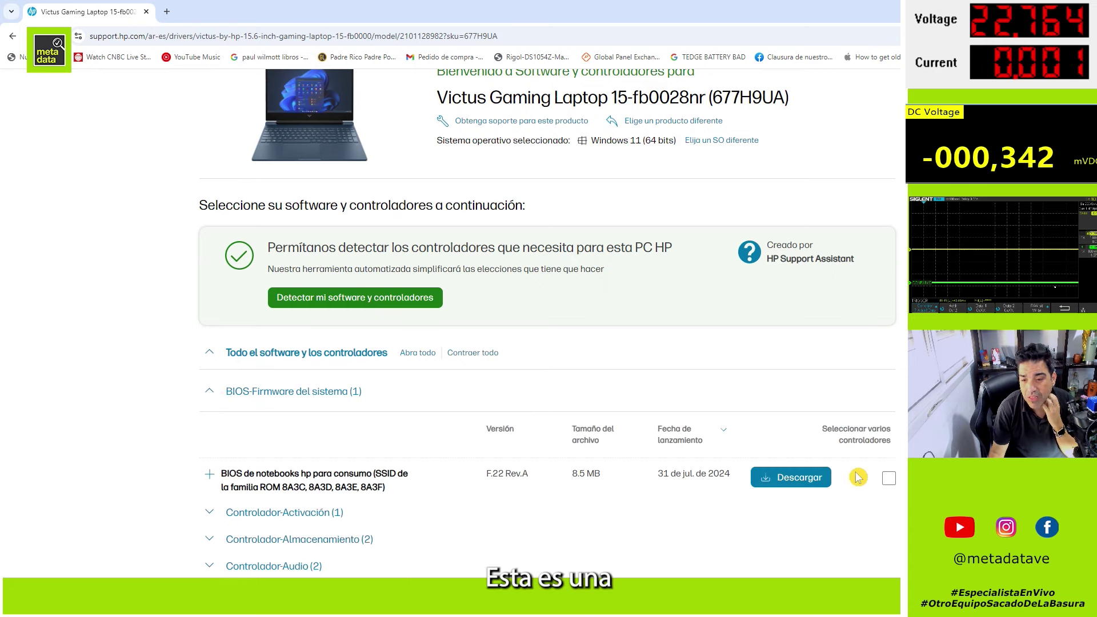
click(807, 485)
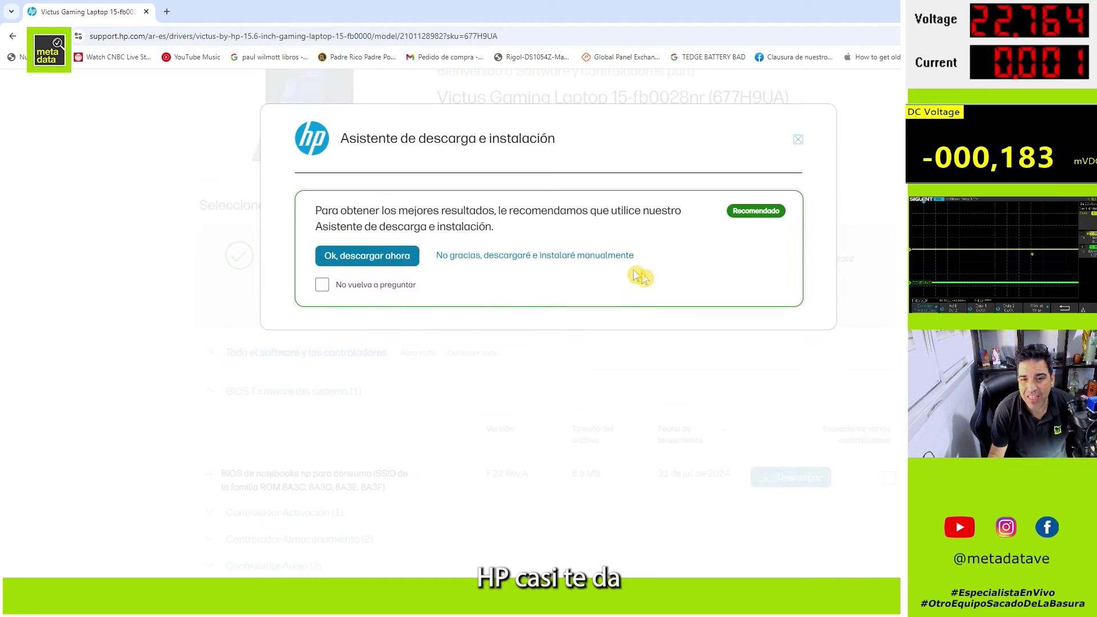
click(567, 257)
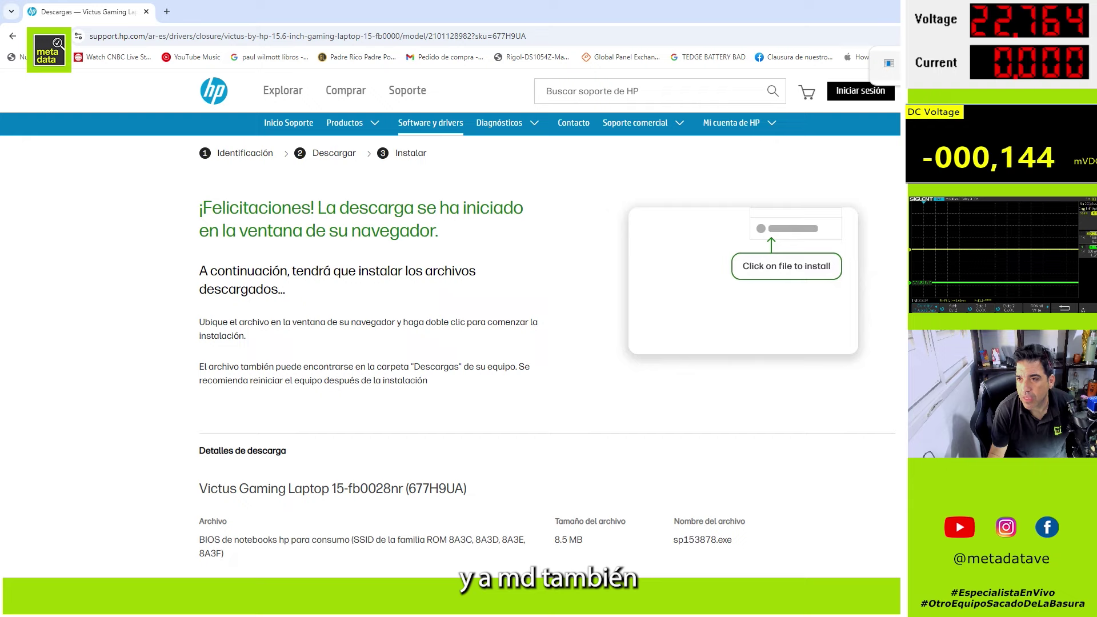
Show the download in the Descargas folder, run sp153878.exe and choose to install it anyway
click(727, 149)
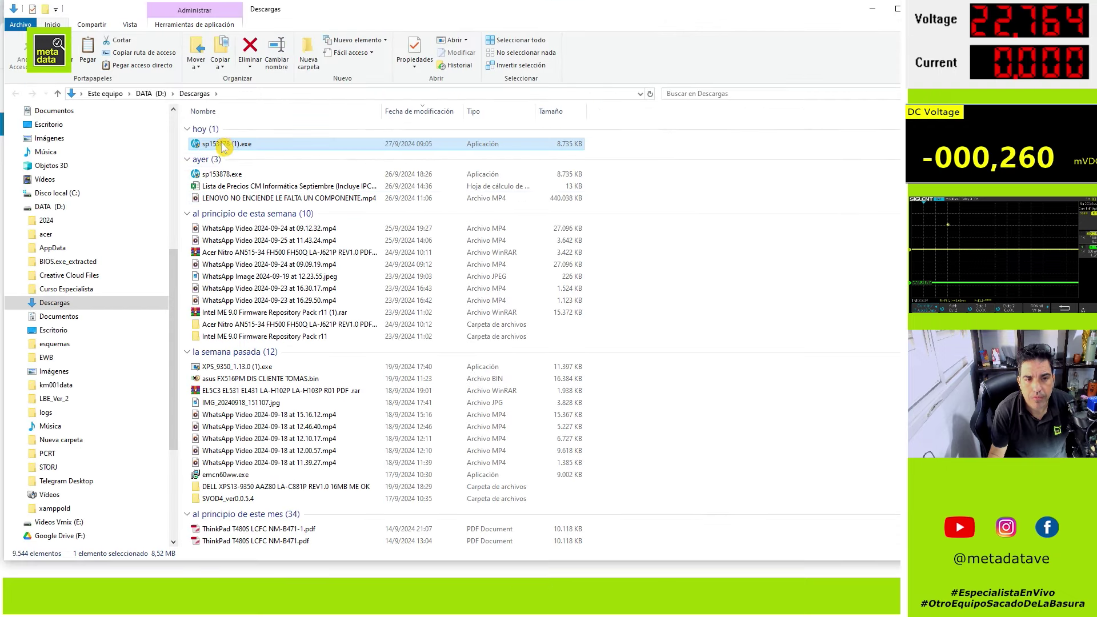
double_click(220, 174)
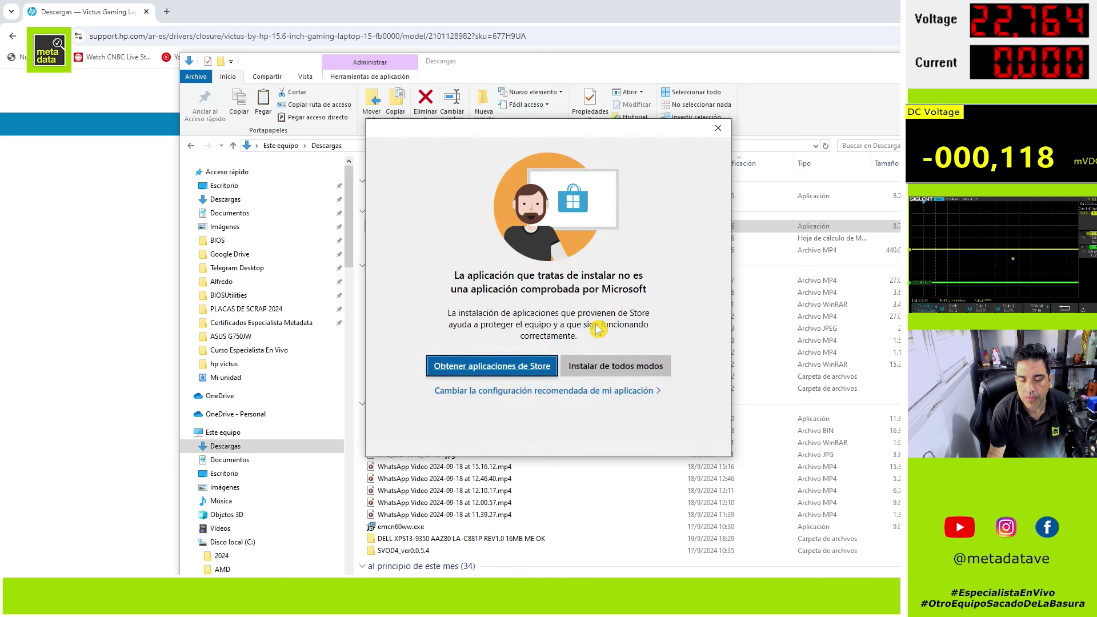
click(594, 369)
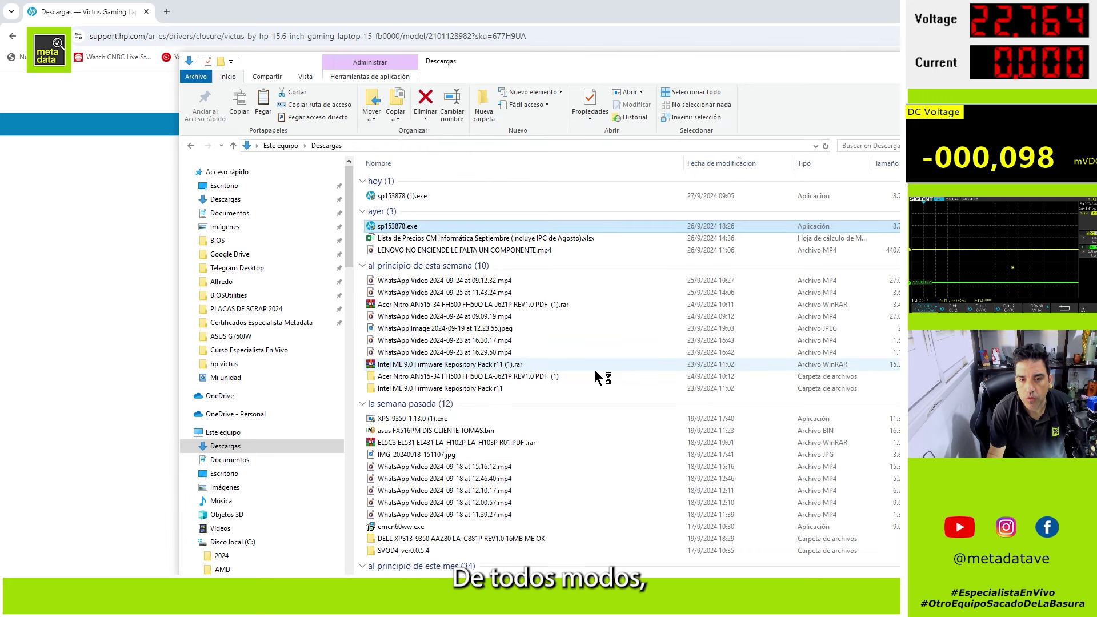
Accept the license agreement of the HP BIOS update installer and extract its files to the default SWSetup folder
click(620, 464)
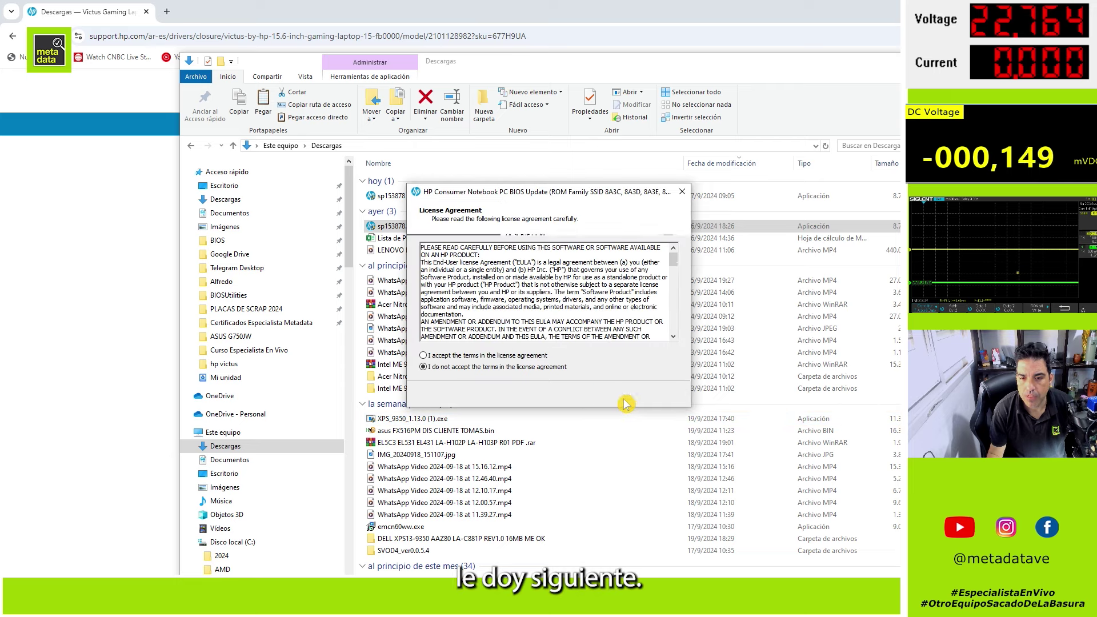
click(545, 356)
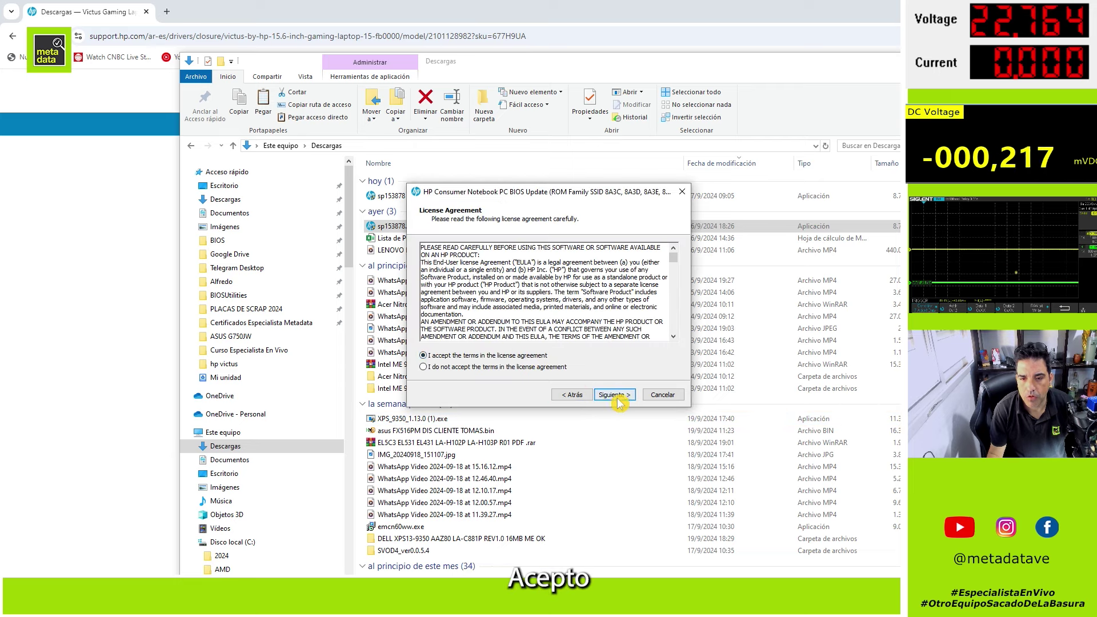
click(616, 396)
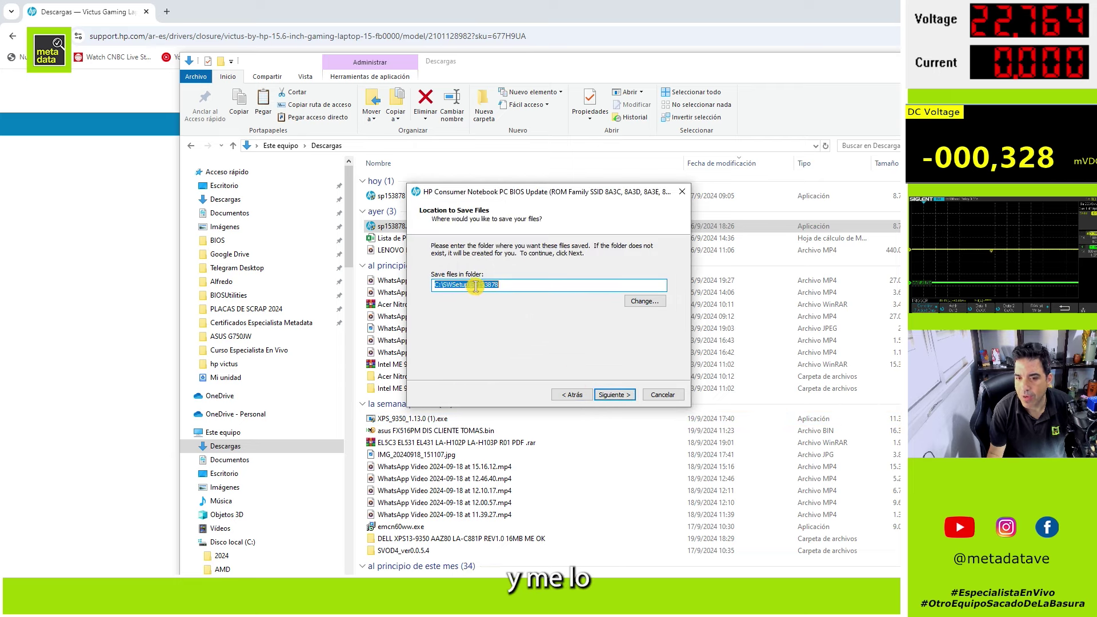
click(600, 394)
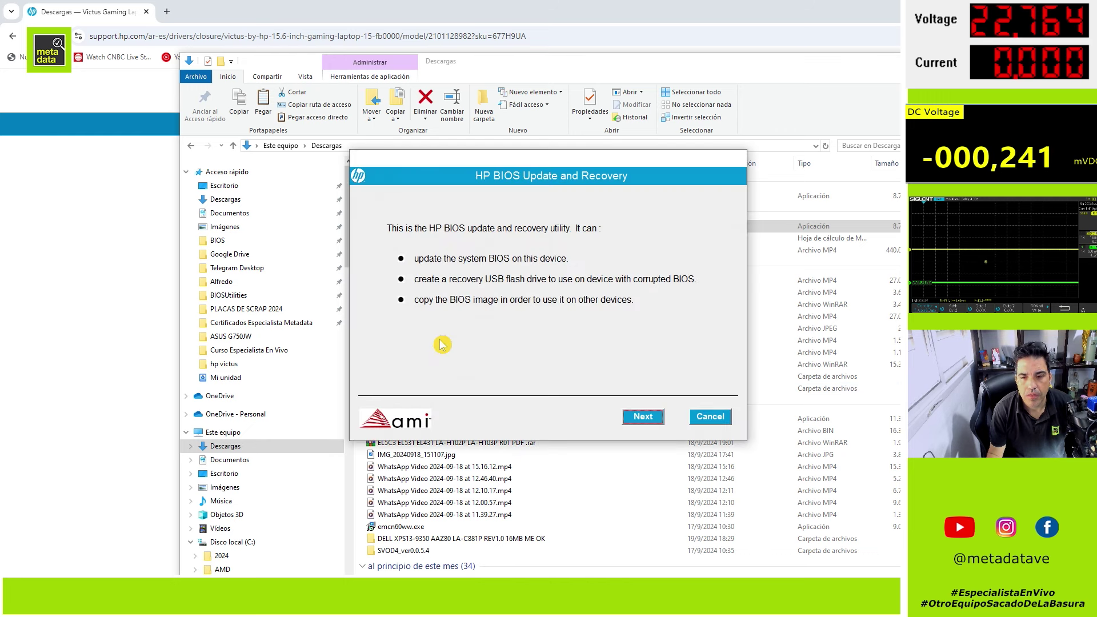
Use the Copy option of HP BIOS Update and Recovery to save the BIOS image to D:\Documents\hp victus YT, then finish the utility
click(633, 421)
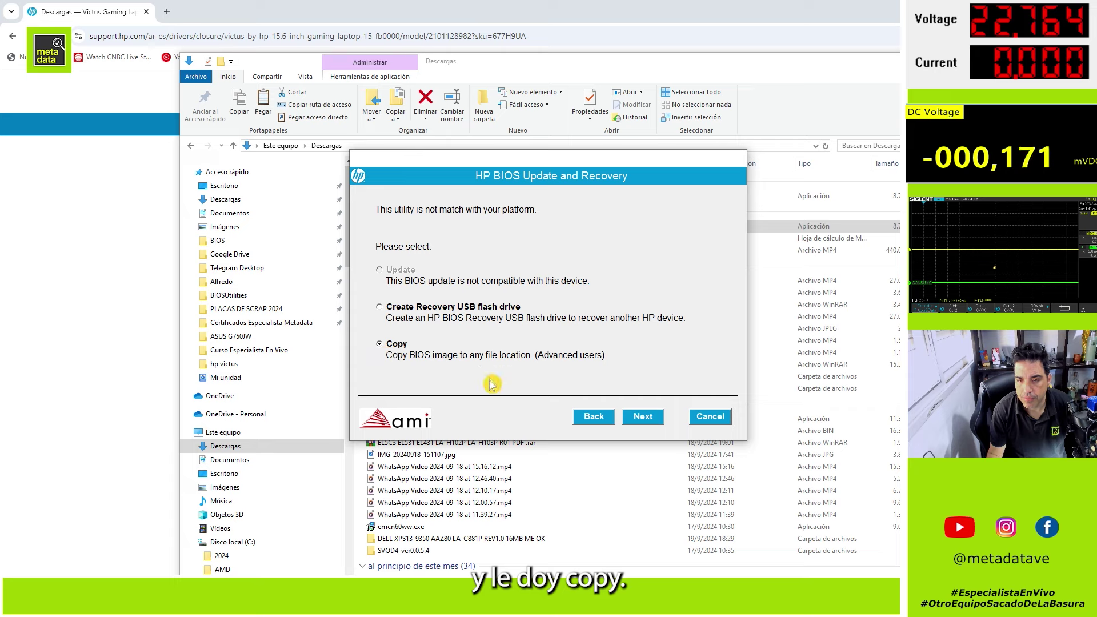
click(647, 421)
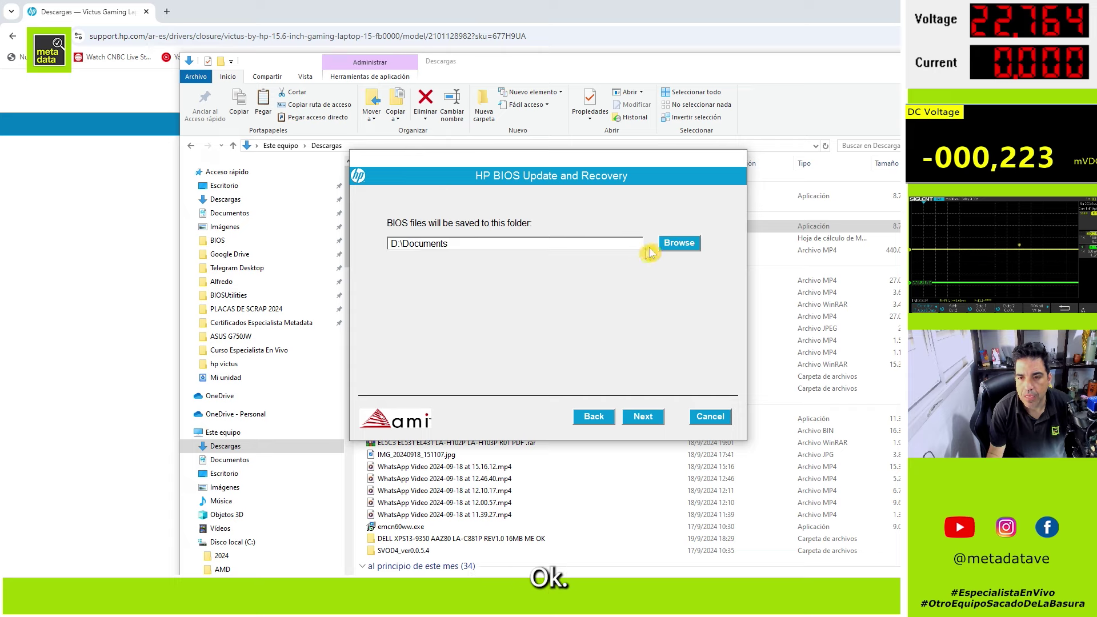
click(679, 243)
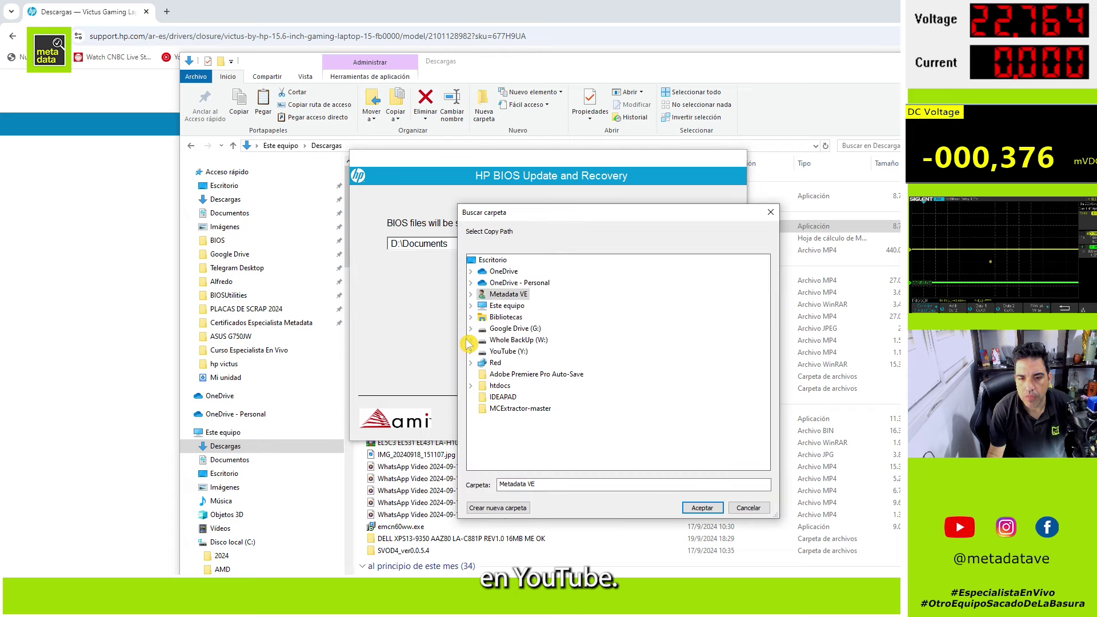
click(471, 305)
double_click(494, 318)
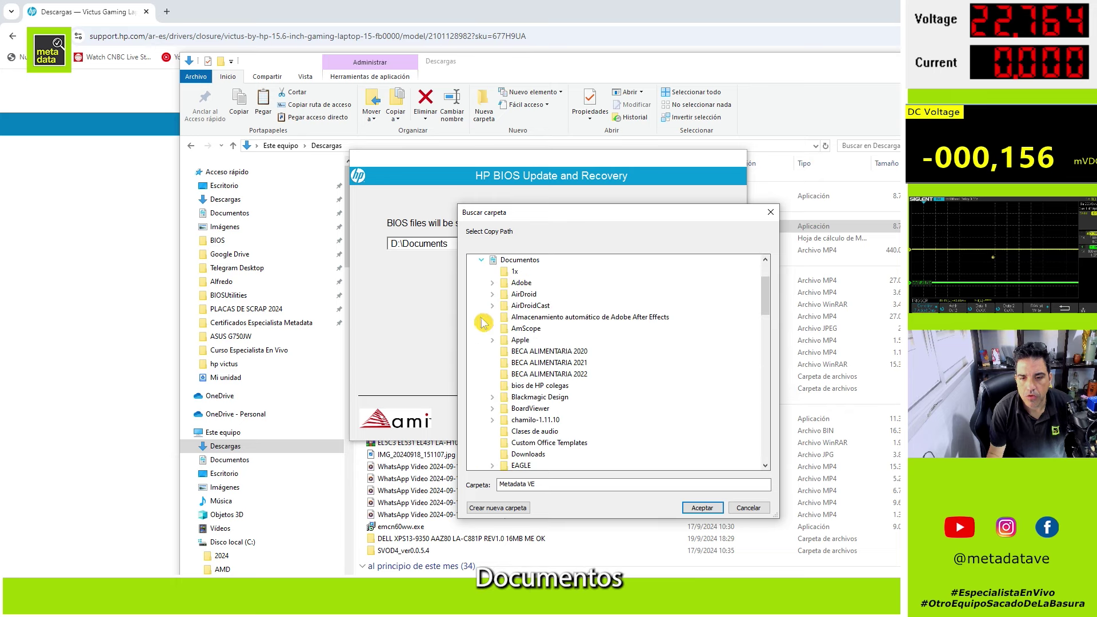
scroll(524, 407, down, 10)
scroll(524, 408, up, 6)
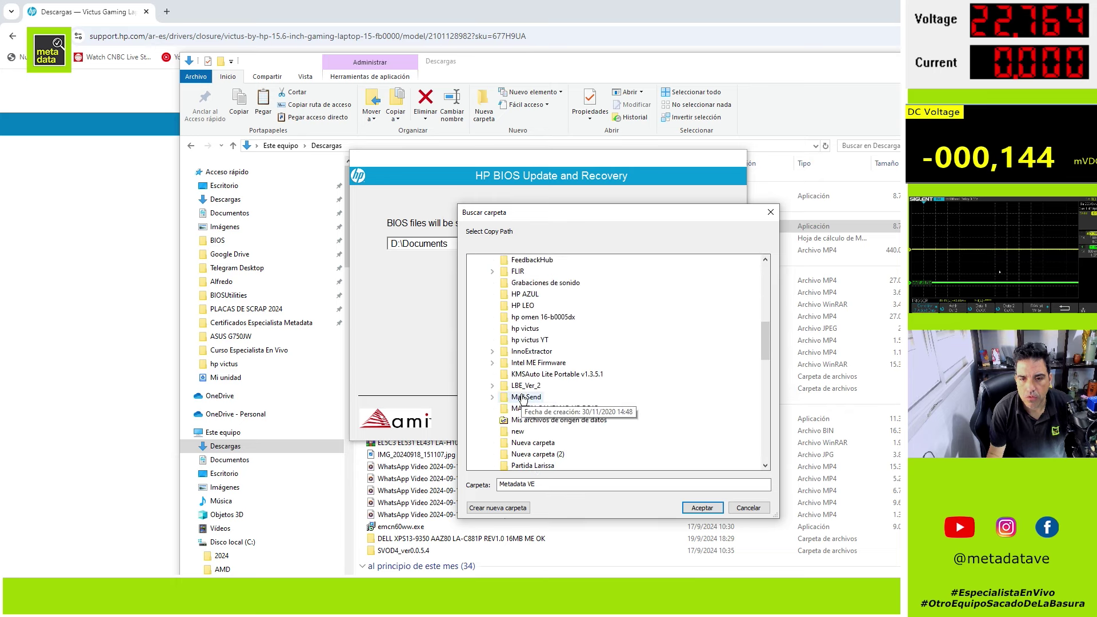
click(526, 340)
click(702, 507)
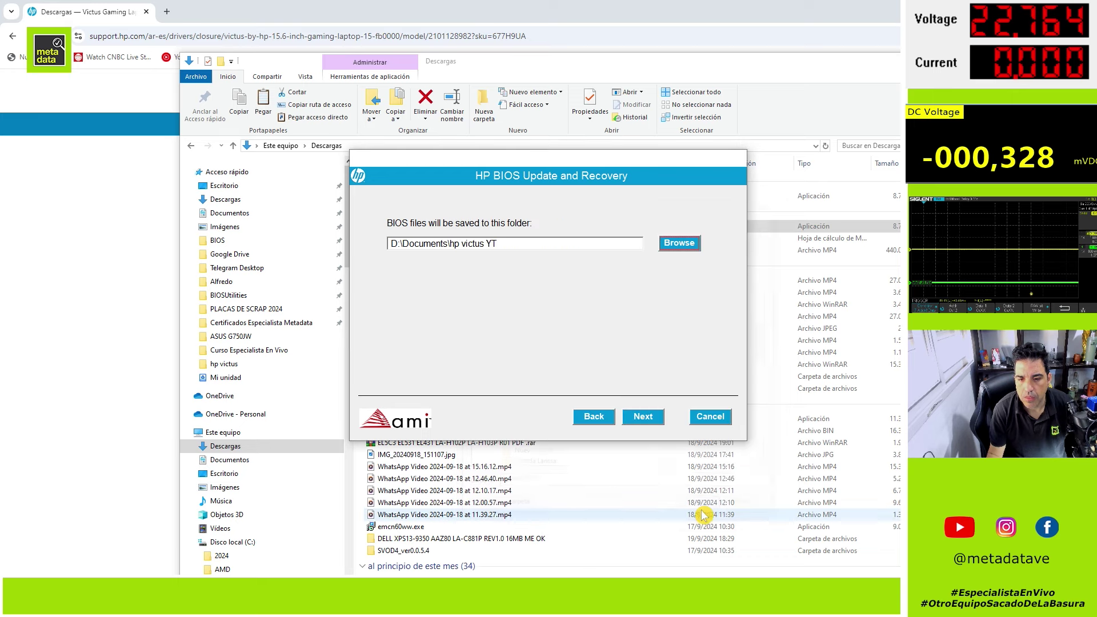
click(640, 419)
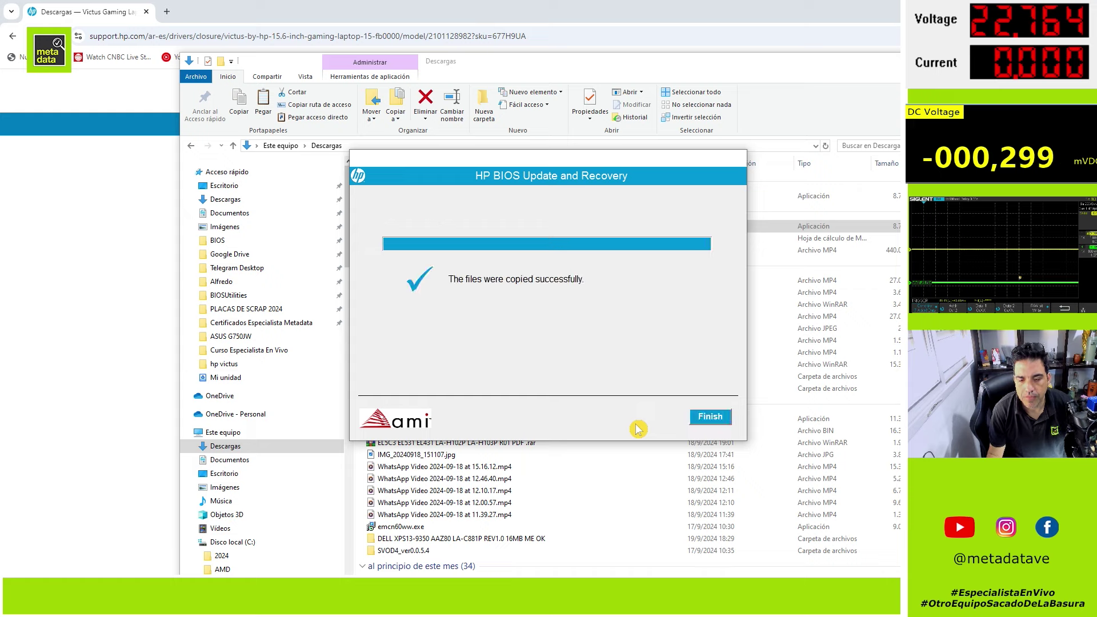
click(703, 417)
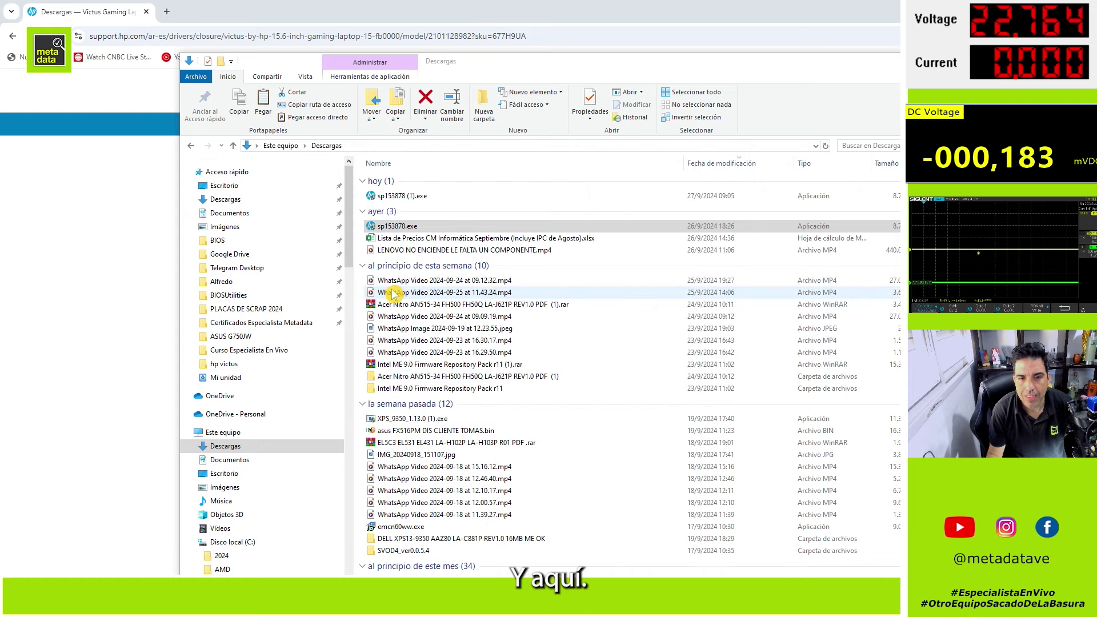
Open the hp victus YT folder in Documentos and check the copied 08A3C.bin and 08A3C.sig files
click(277, 214)
scroll(410, 430, down, 6)
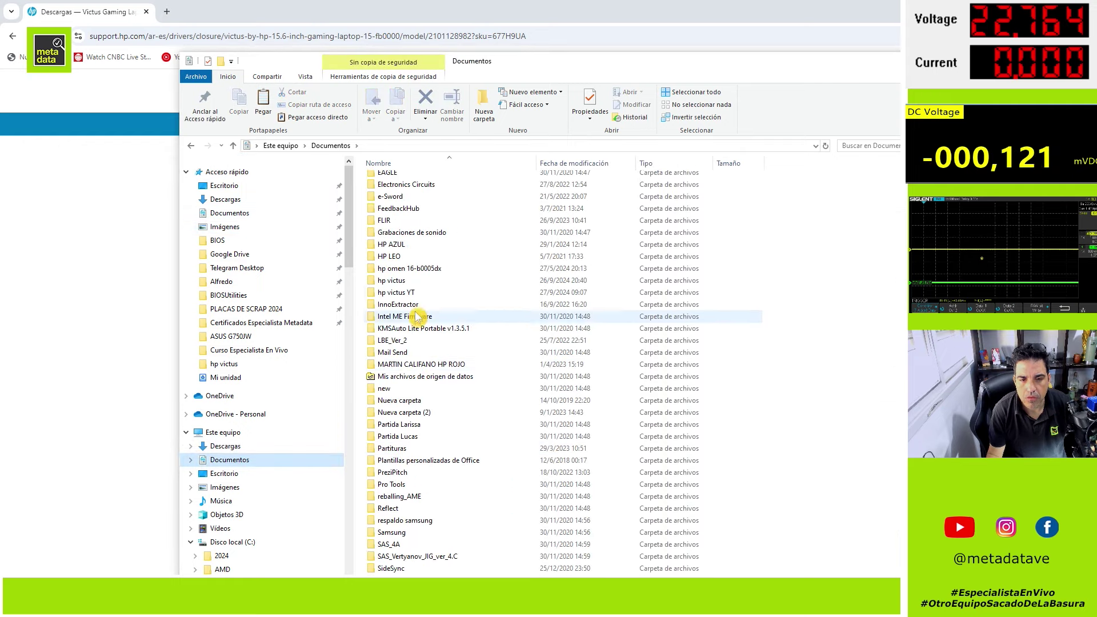
double_click(415, 292)
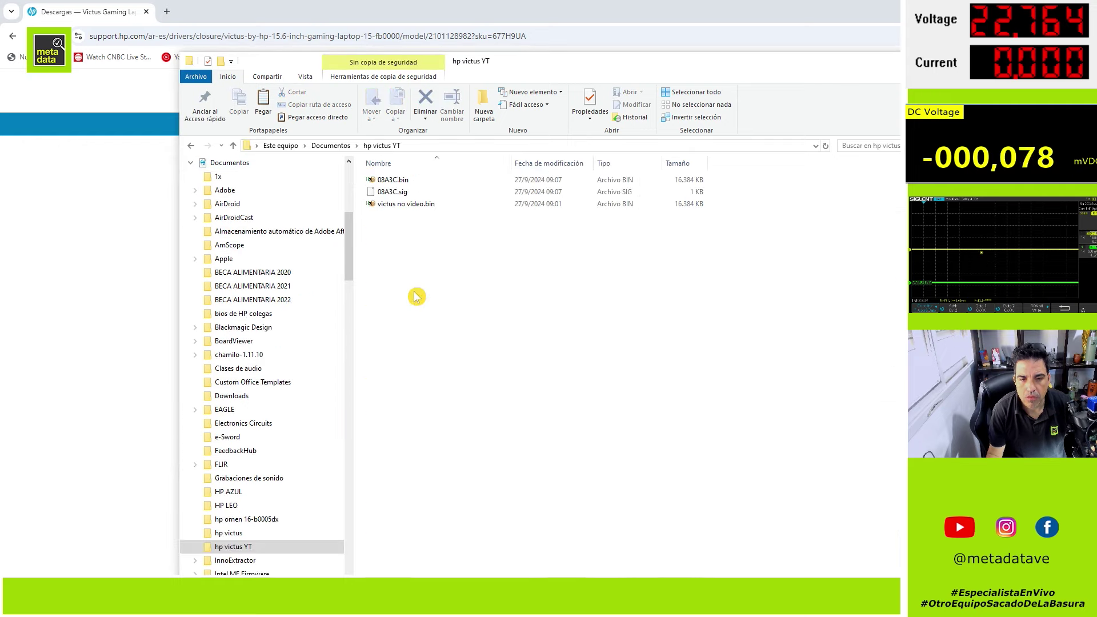
click(397, 180)
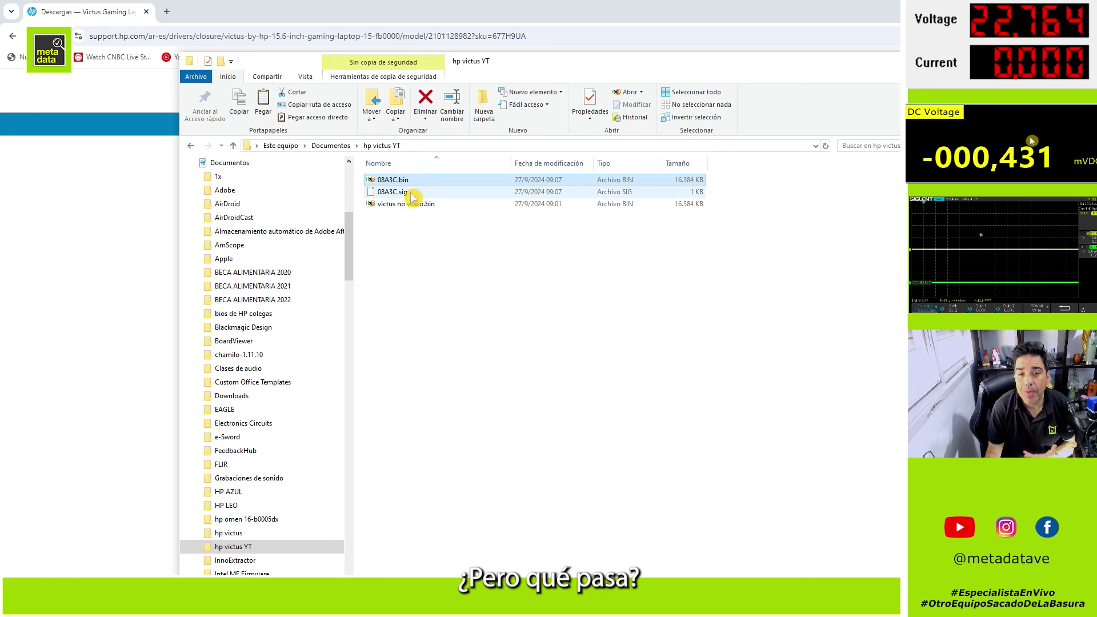
mouse_move(412, 192)
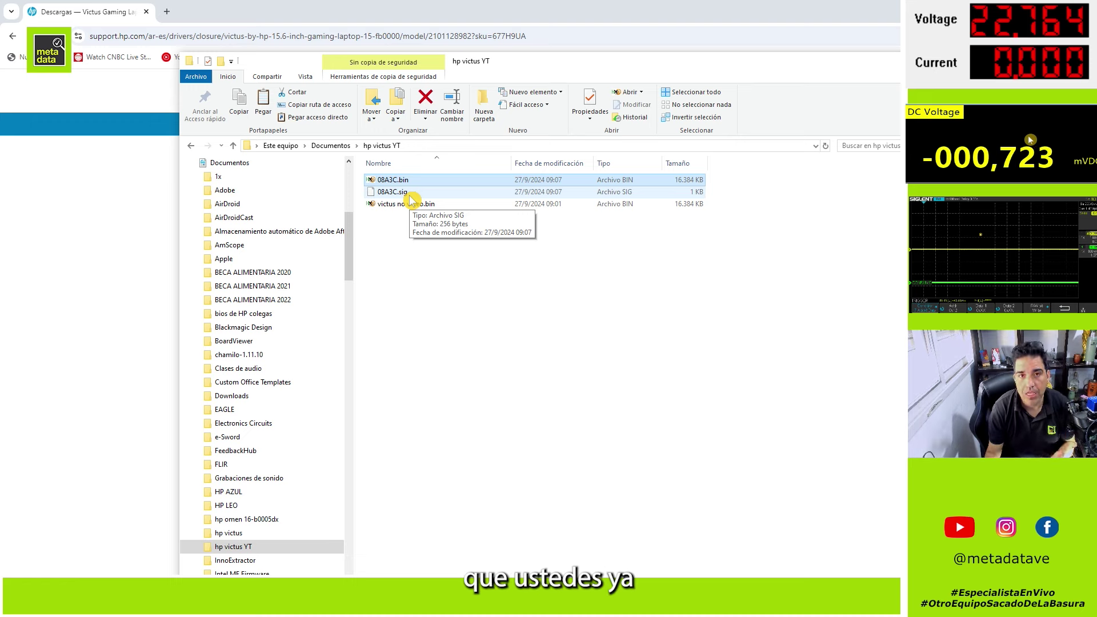
click(409, 239)
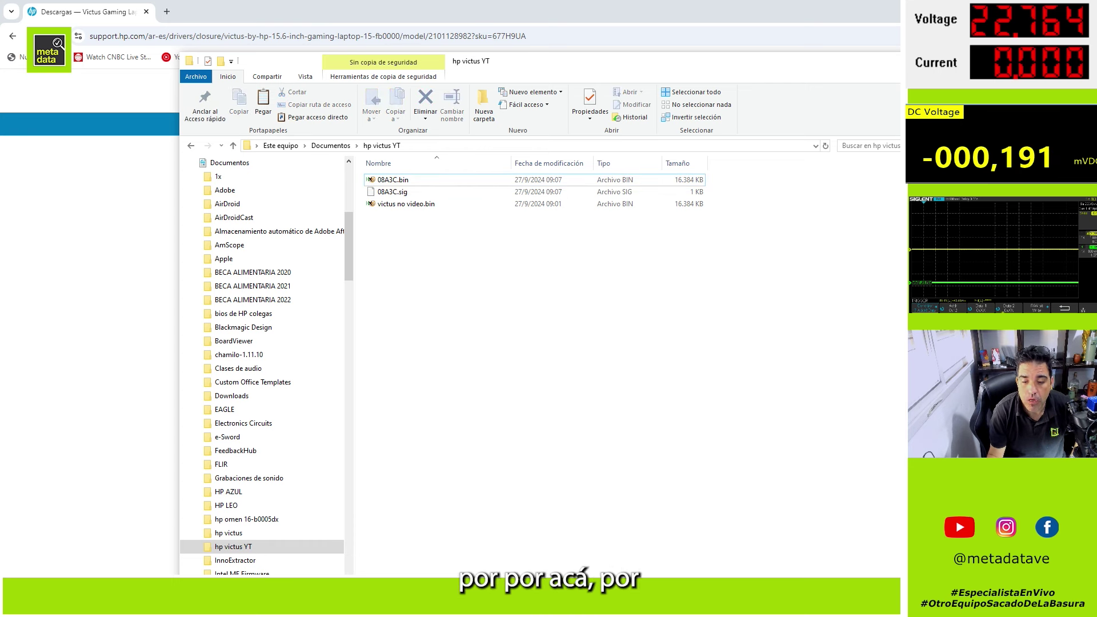
Launch UEFITool, load 08A3C.bin from the hp victus YT folder and expand its UEFI image
right_click(522, 605)
click(521, 551)
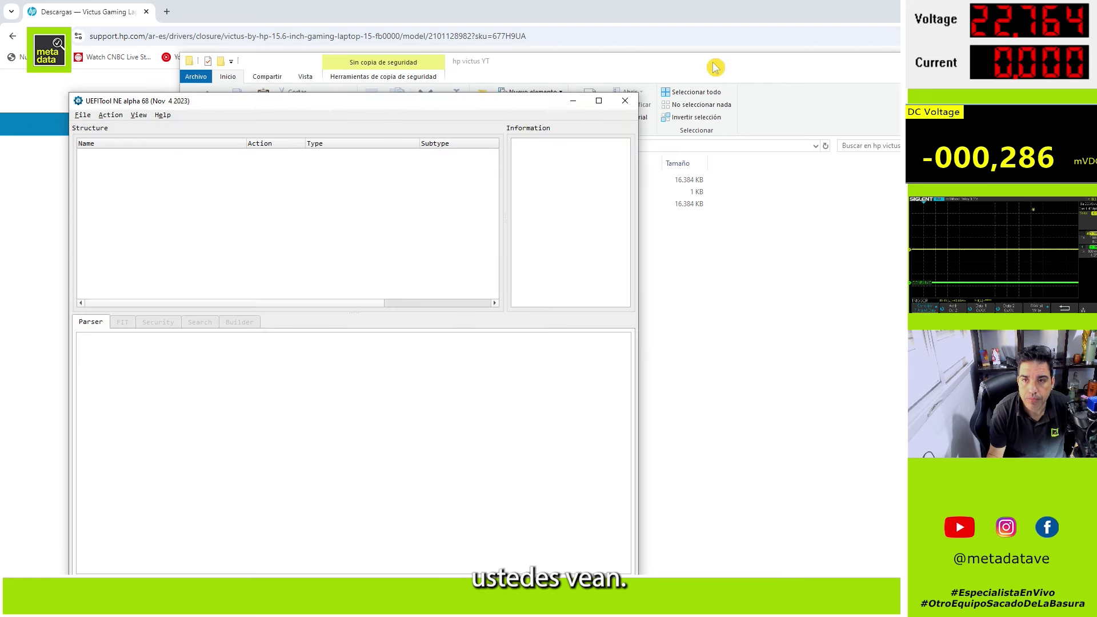
drag(714, 67, 1026, 104)
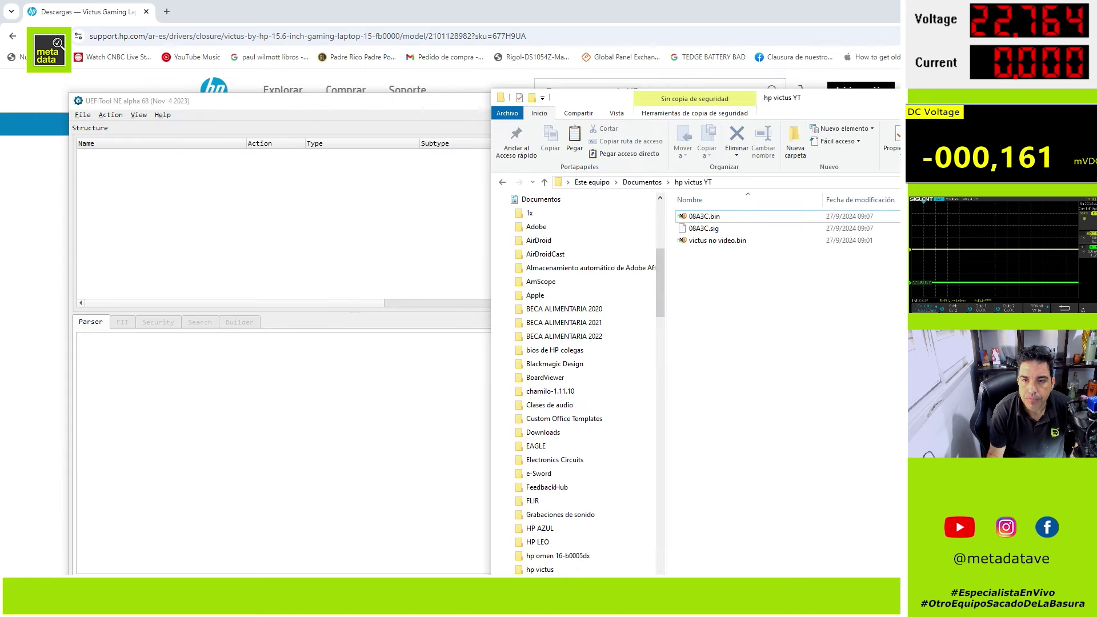
click(720, 217)
drag(708, 221, 333, 222)
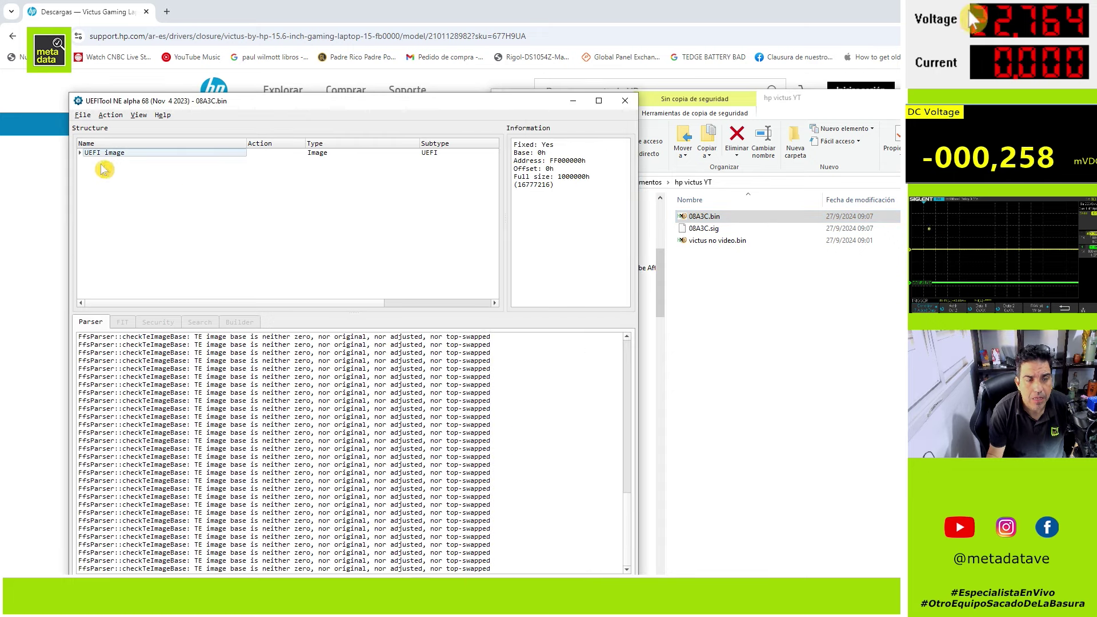
click(81, 153)
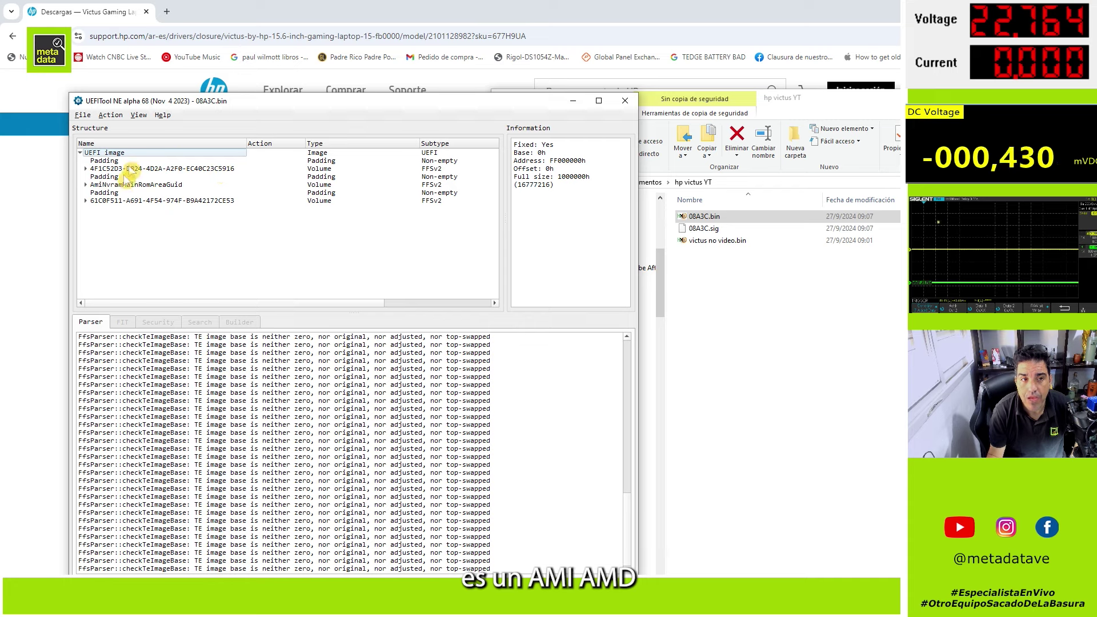
Load victus no video.bin in a second UEFITool window beside the first and expand its UEFI image
click(797, 358)
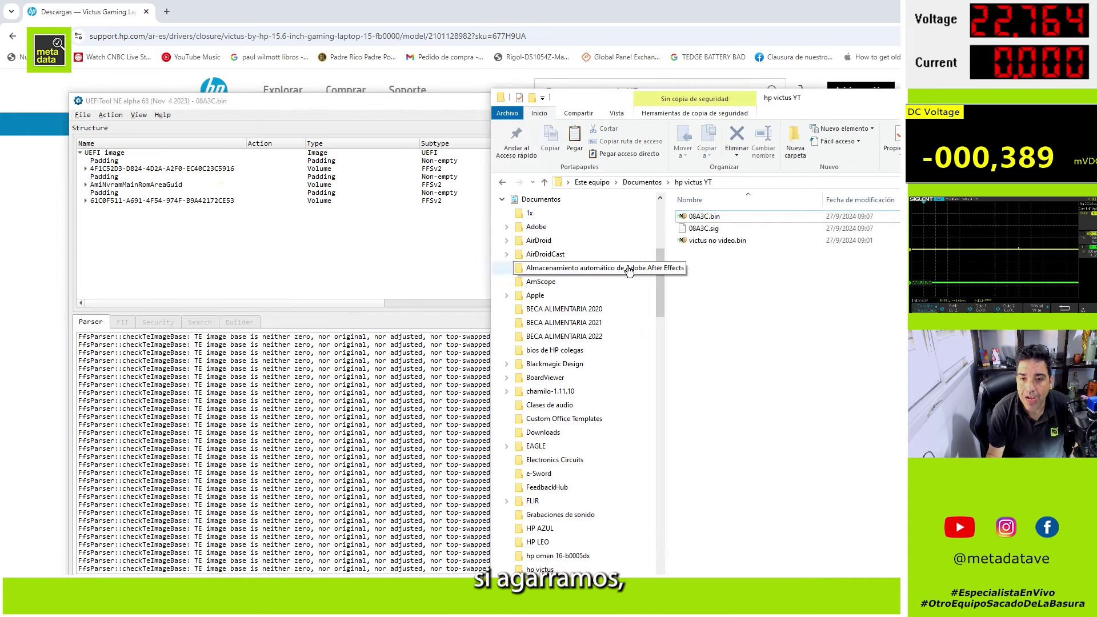
right_click(539, 602)
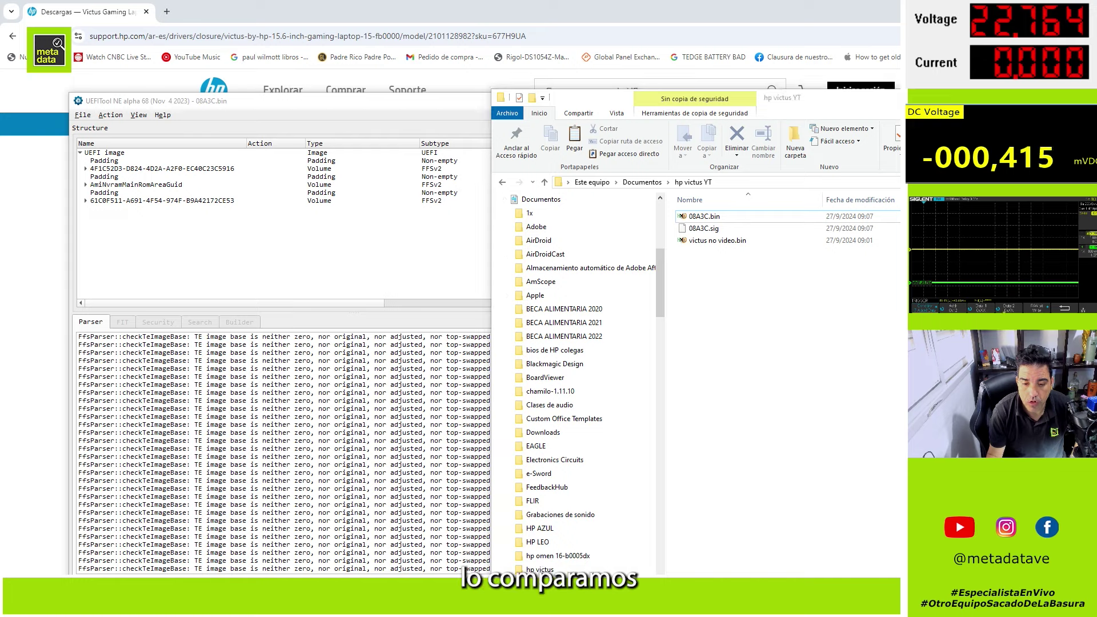
click(531, 550)
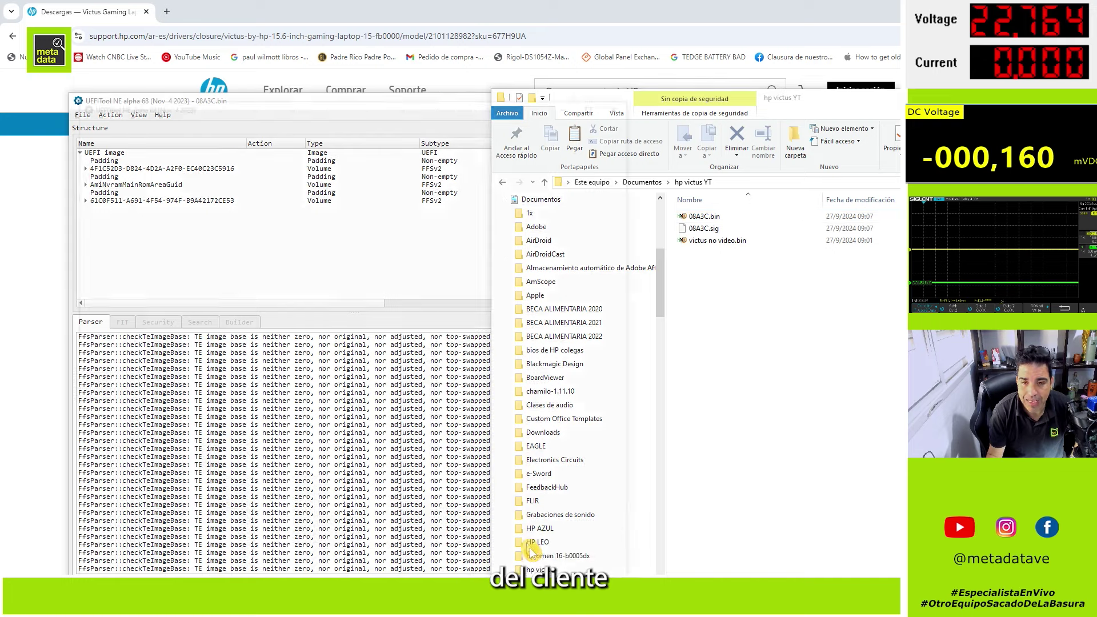
click(736, 374)
click(728, 241)
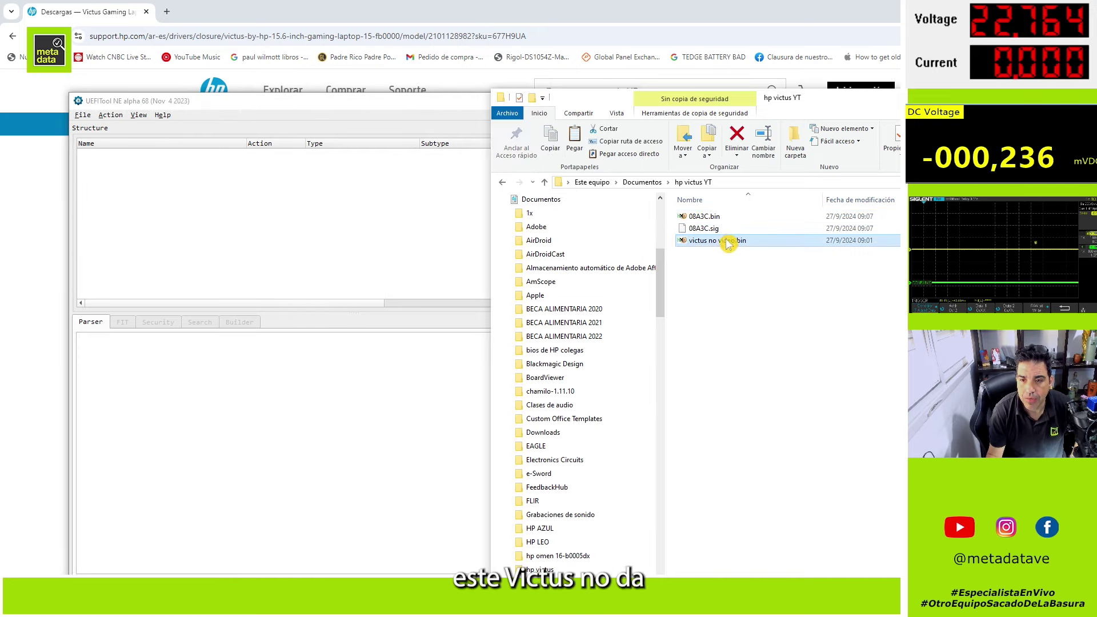
drag(715, 245, 350, 194)
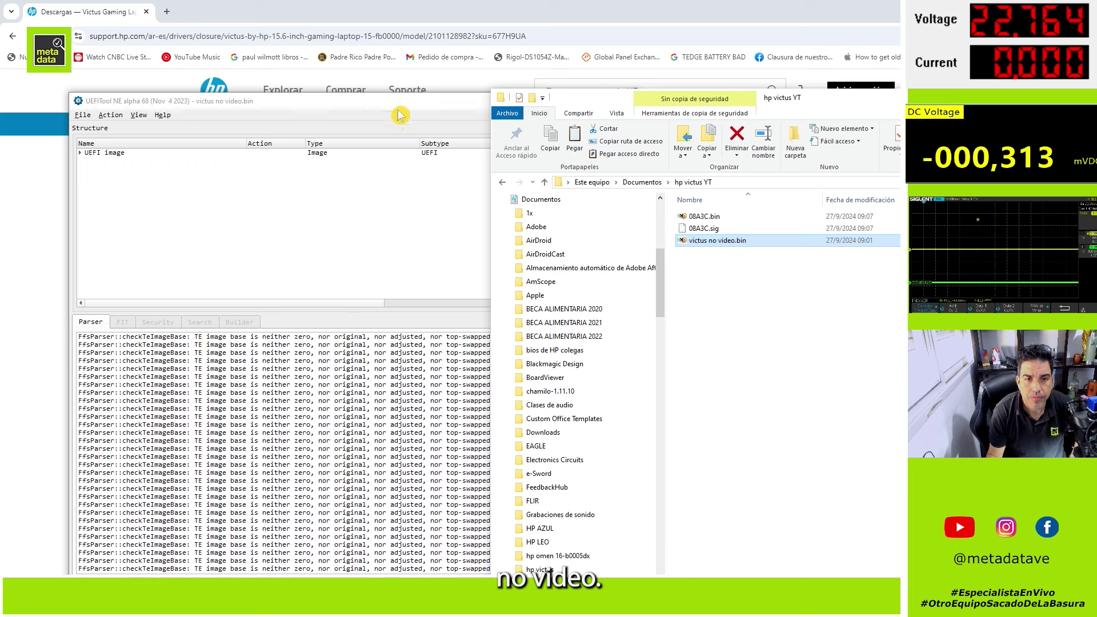
click(399, 109)
drag(376, 109, 561, 120)
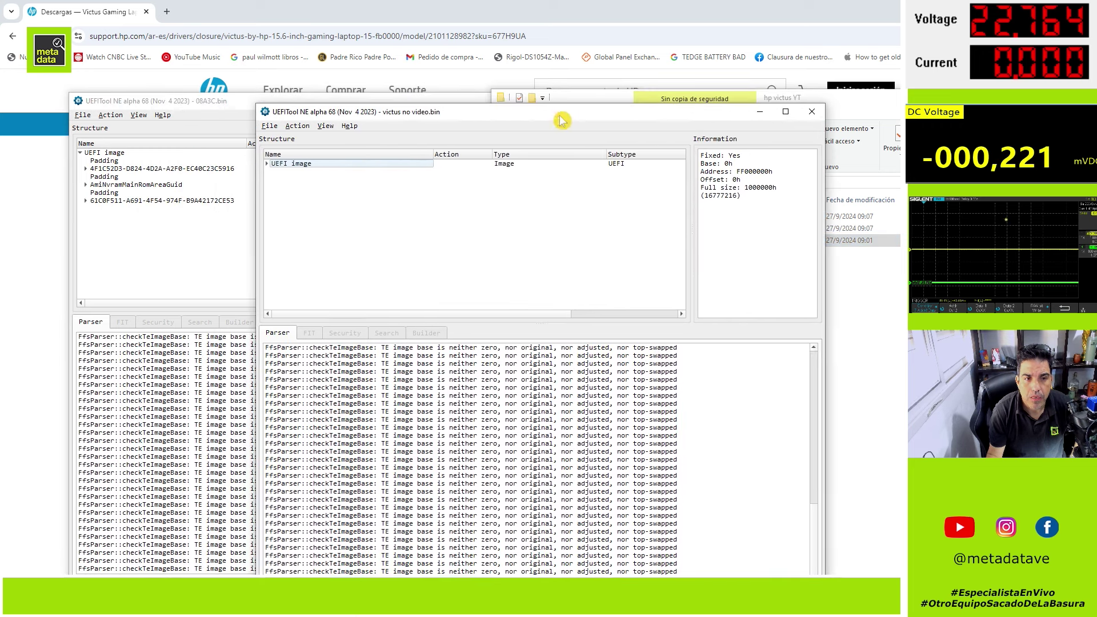
click(269, 165)
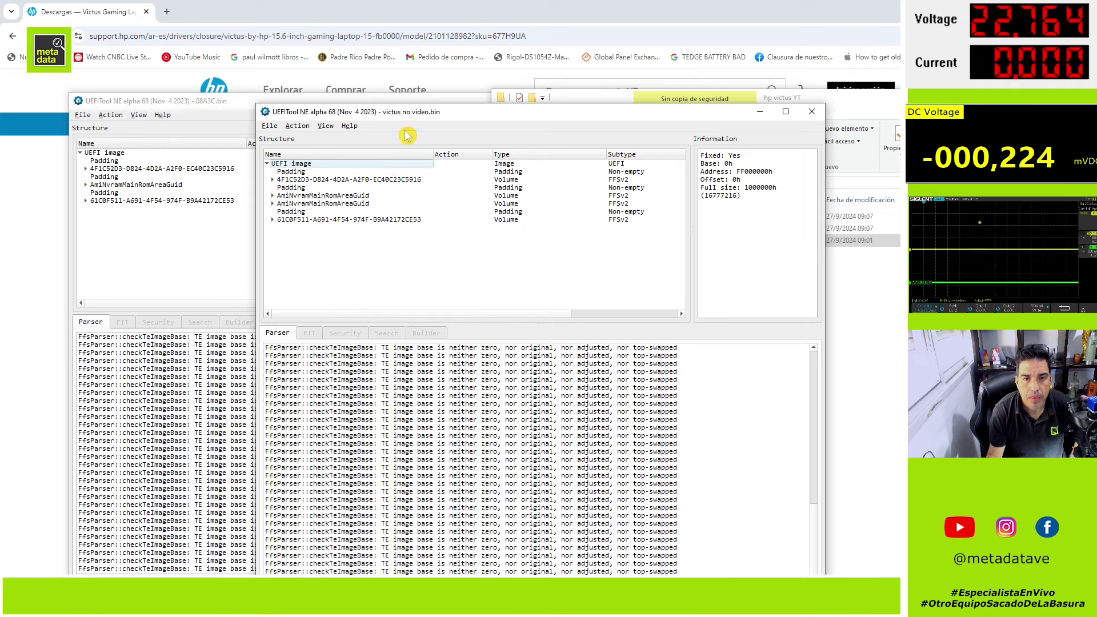
drag(406, 112, 472, 91)
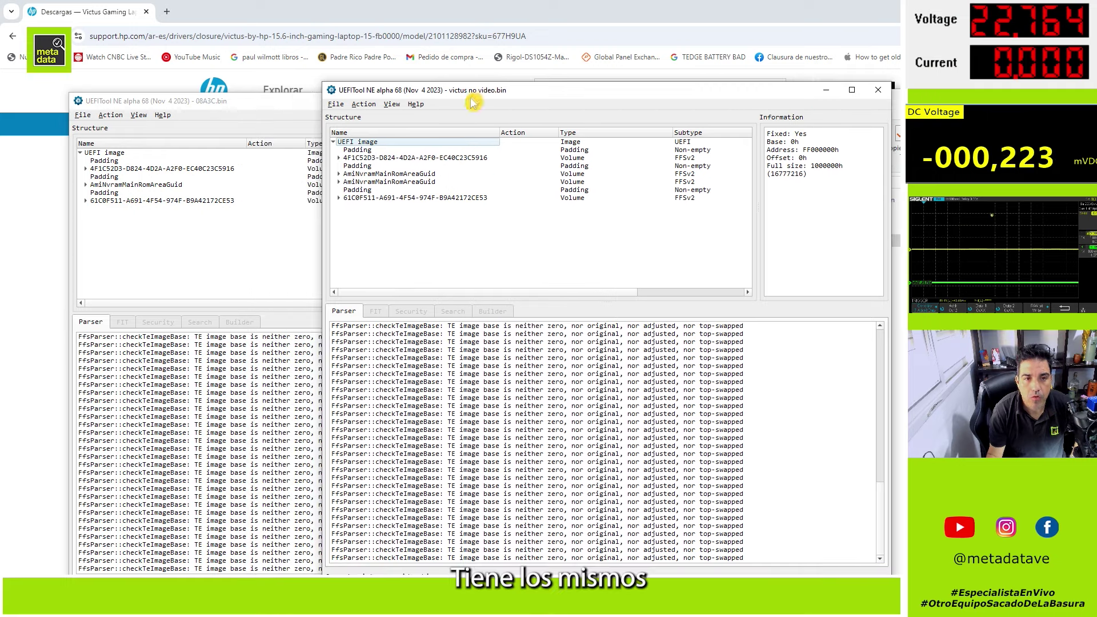
Compare the 4F1C52D3 and AmiNvramMainRomAreaGuid volumes of victus no video.bin with those of 08A3C.bin
click(457, 158)
click(200, 170)
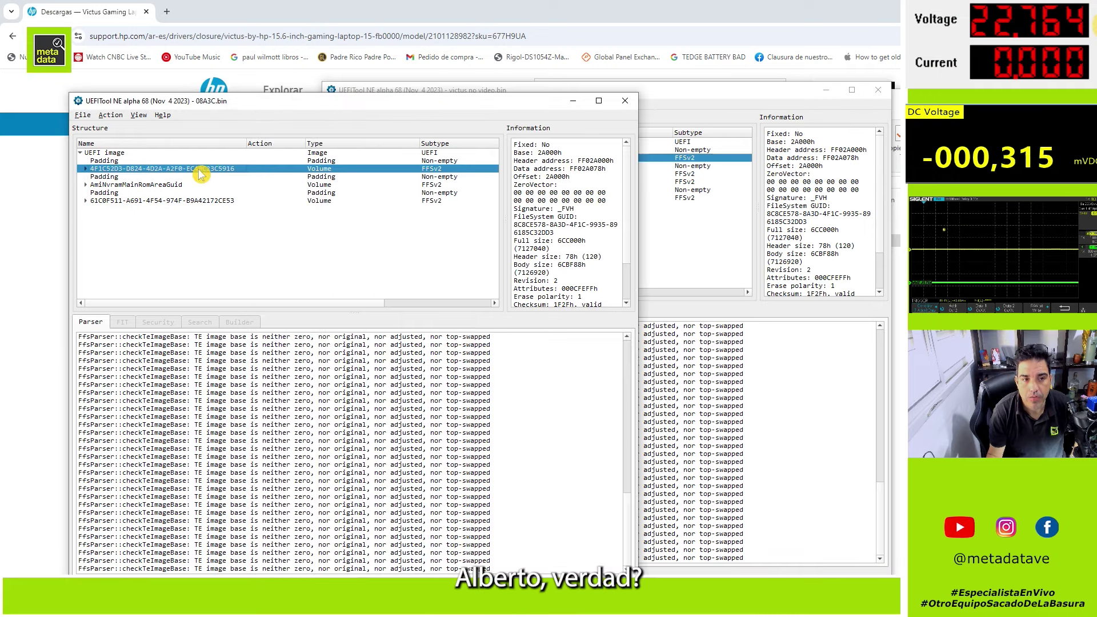
click(667, 254)
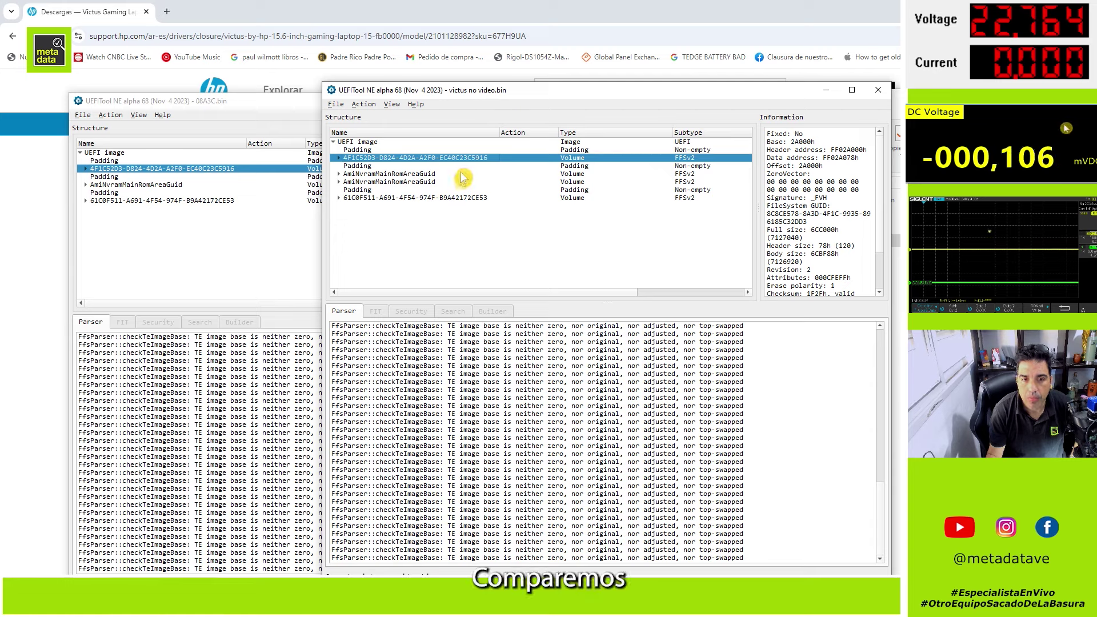
drag(522, 93, 555, 105)
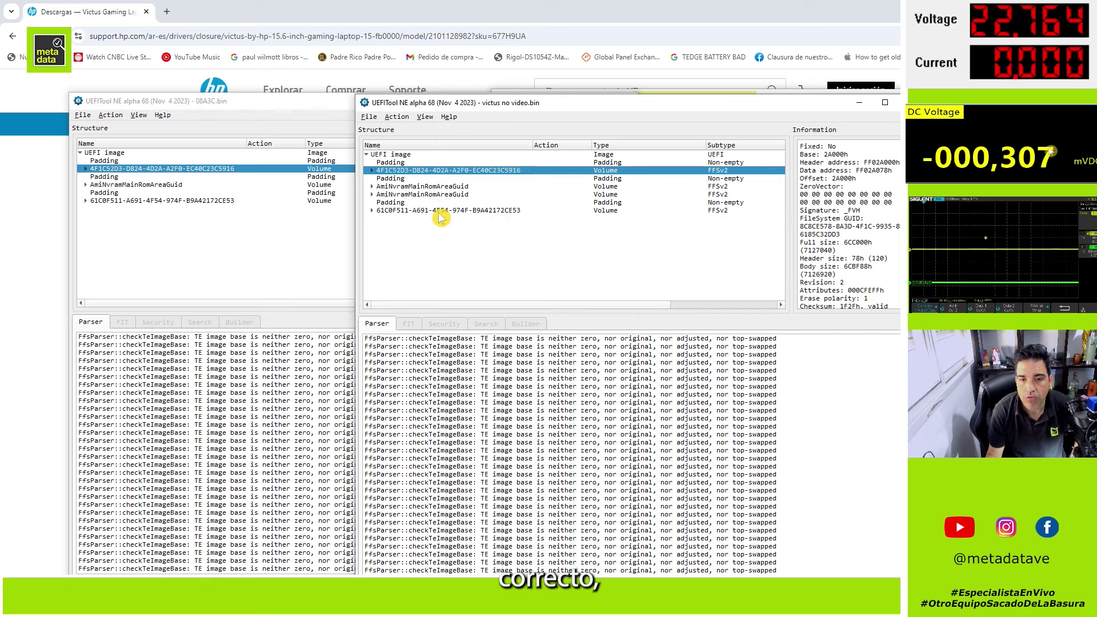
click(391, 195)
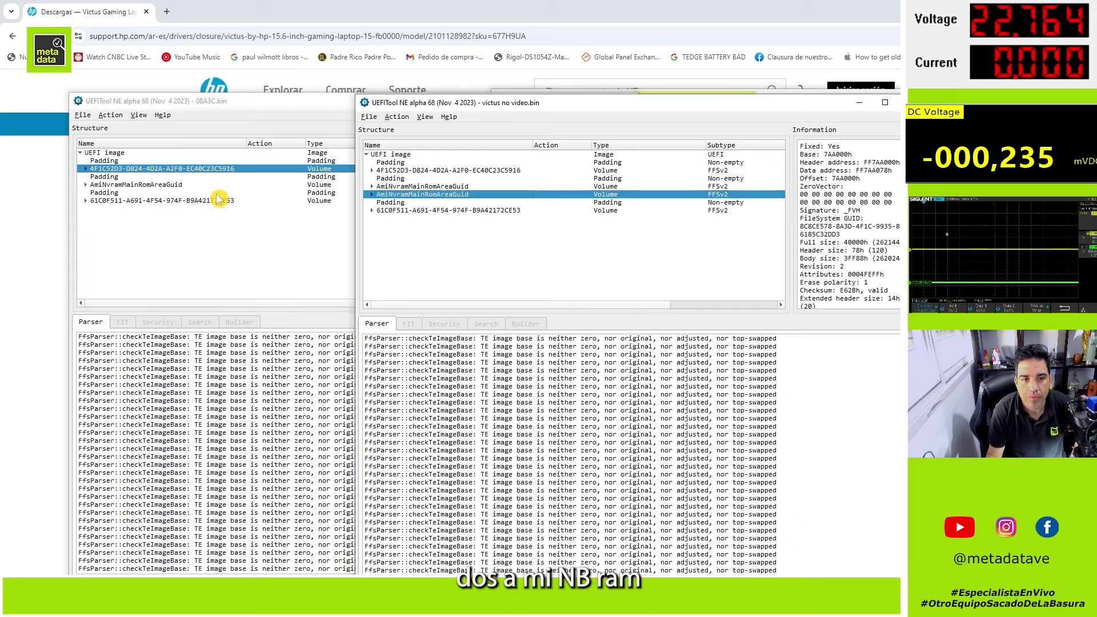
click(180, 185)
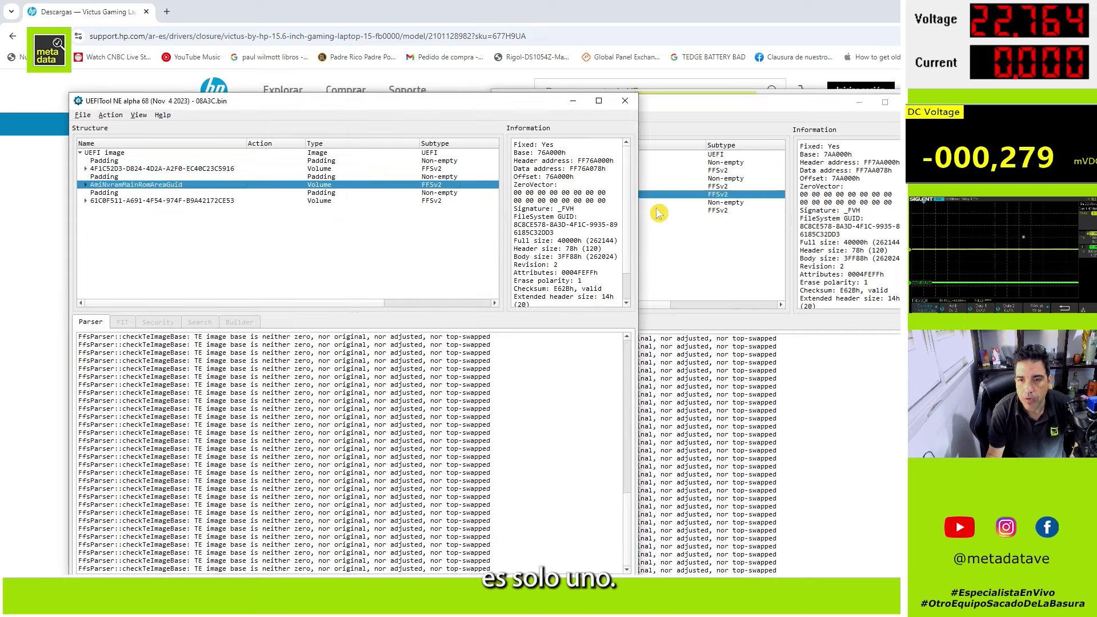
click(654, 242)
click(274, 246)
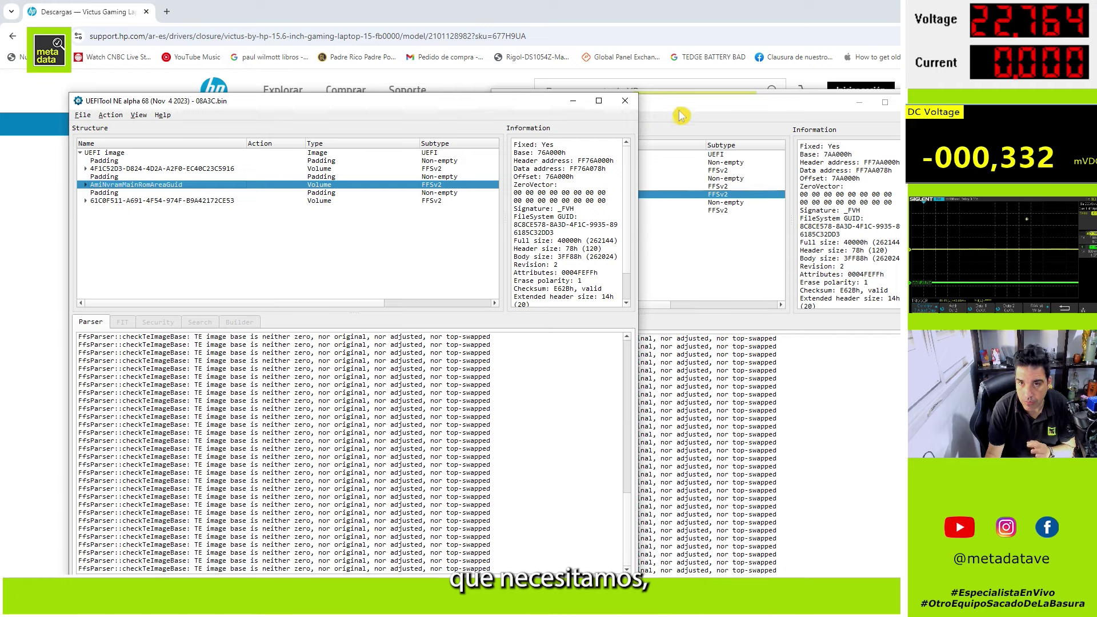
Extract the first padding of victus no video.bin as is, saving it in hp victus YT as INFO CLIENTE Padding_Non-empty_Padding.pad
drag(680, 114, 689, 111)
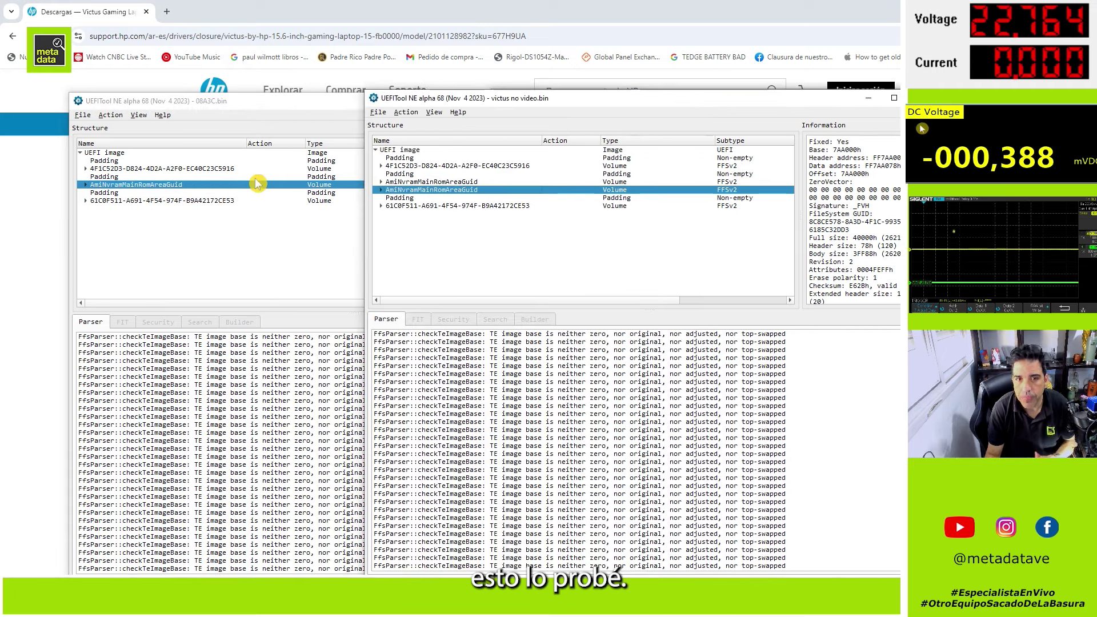
click(403, 158)
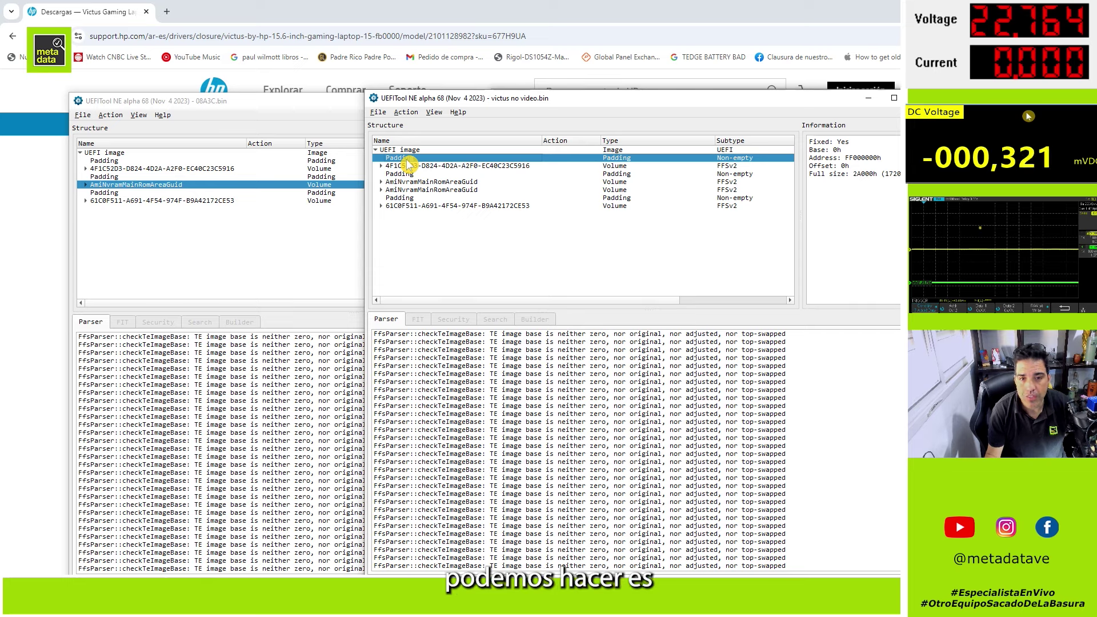
right_click(407, 159)
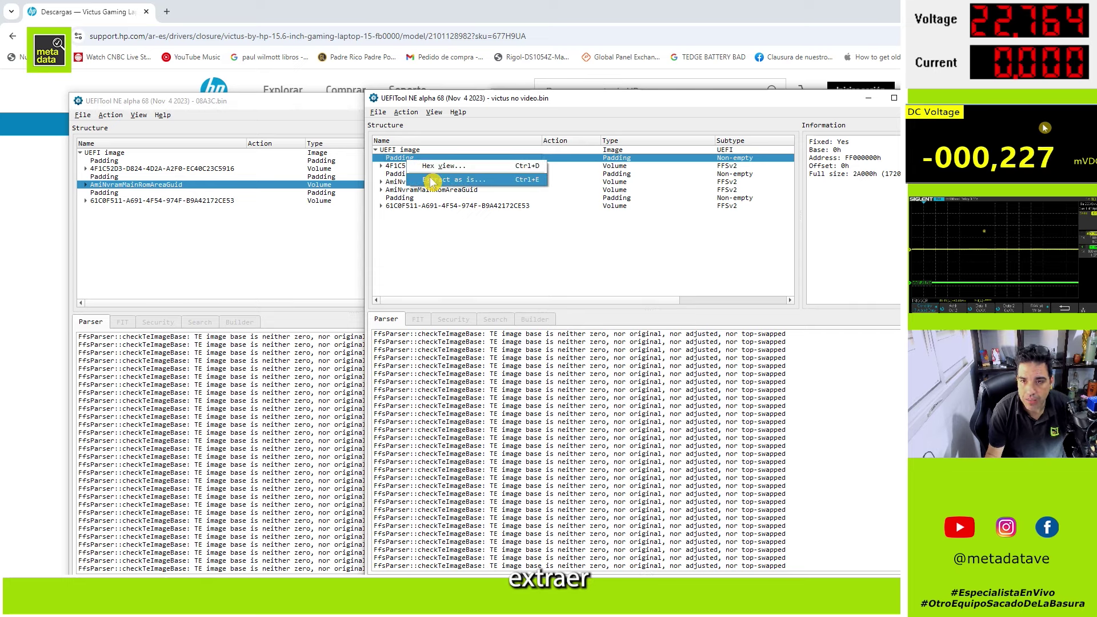
click(852, 195)
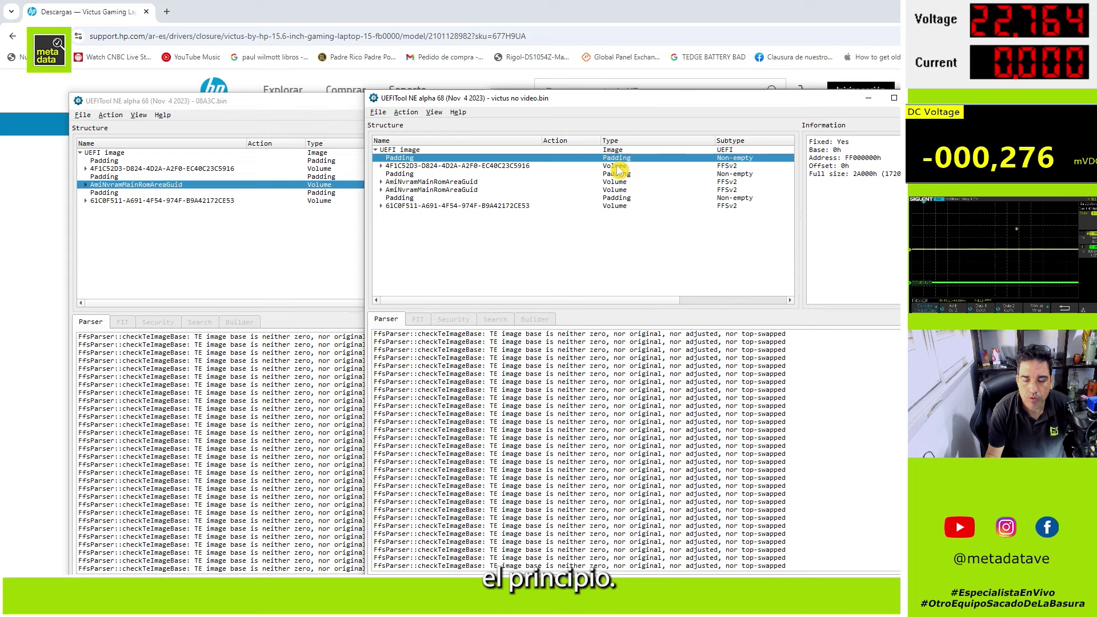
right_click(459, 159)
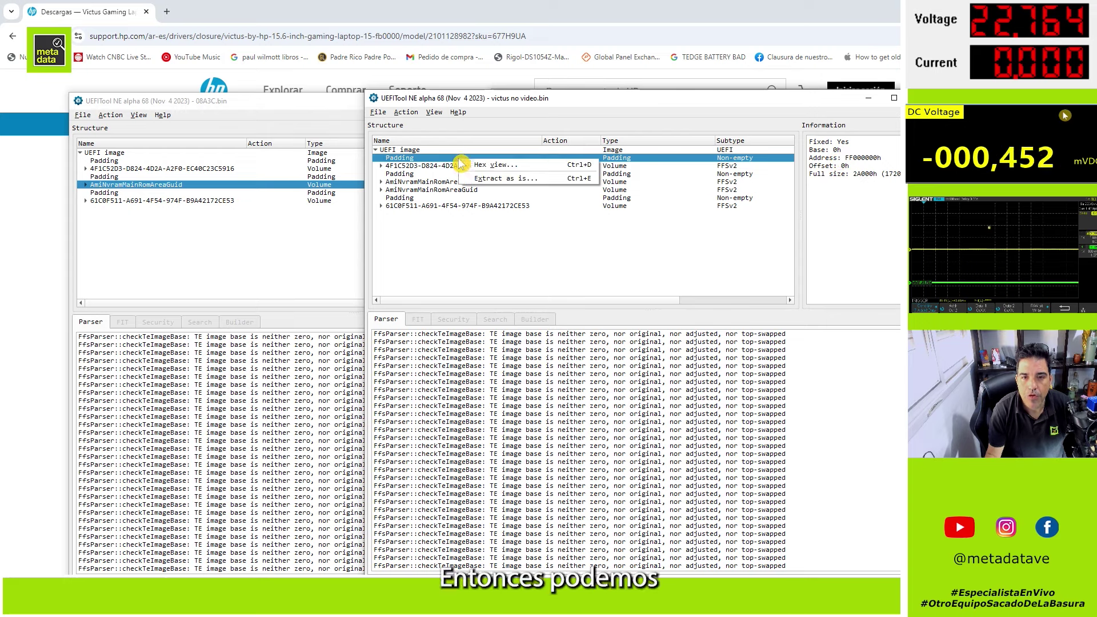
click(495, 177)
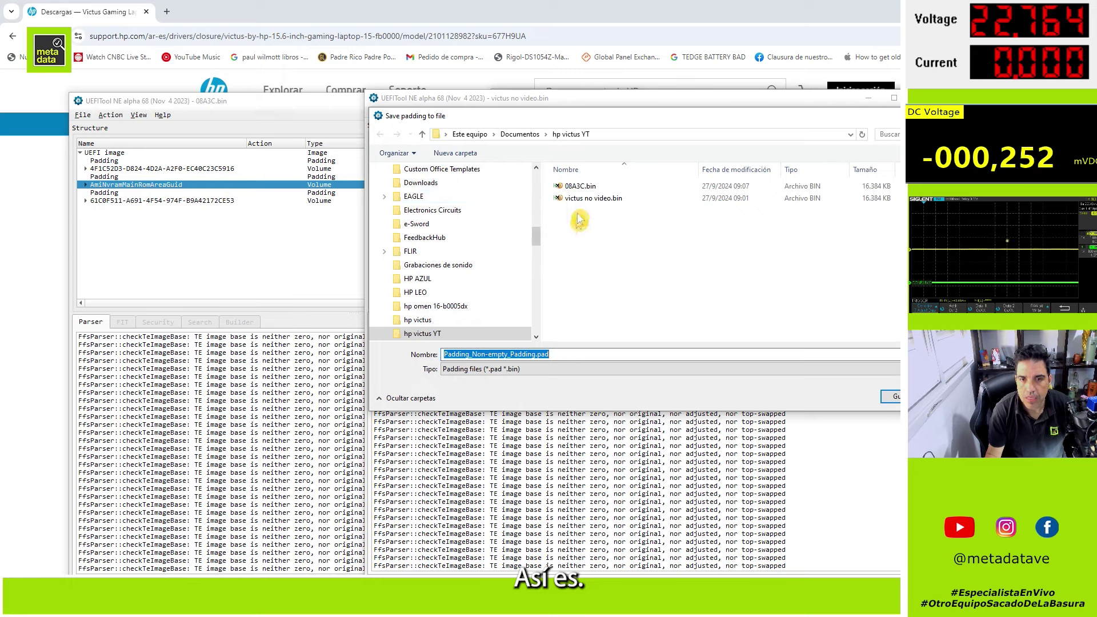
click(444, 355)
text(FO CLI)
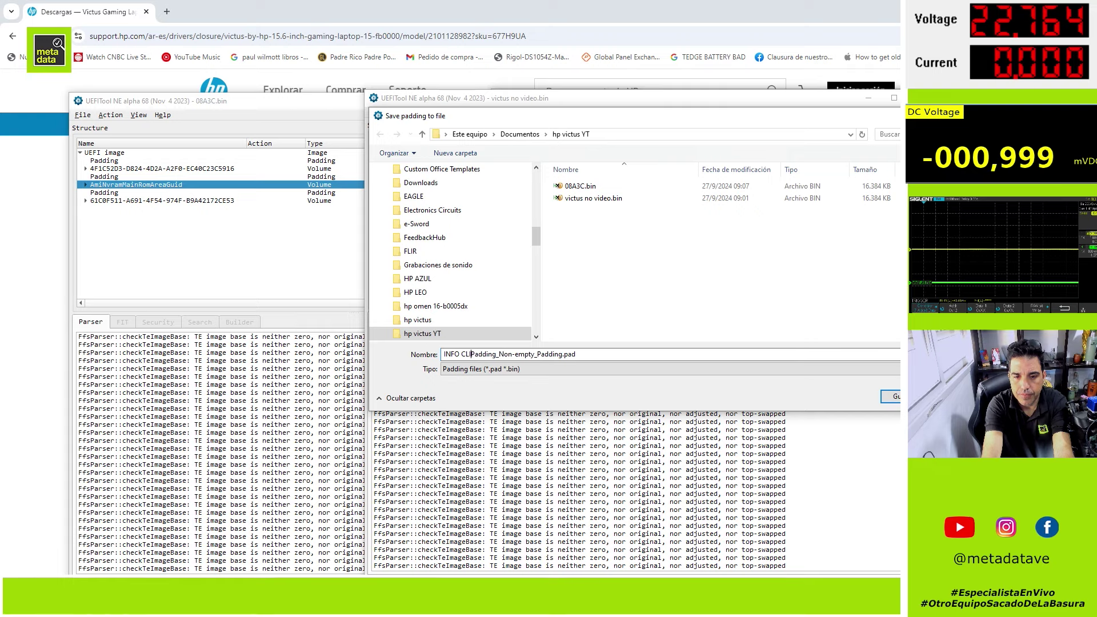
text(ENTE)
key(Return)
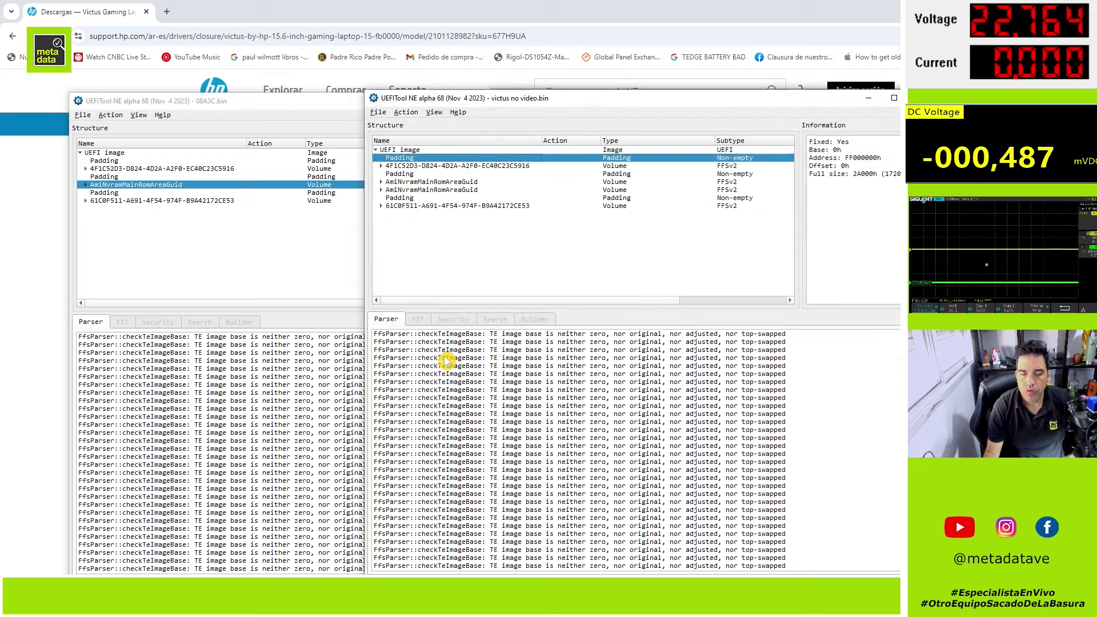
Switch to HxD and close the open victus no video 2.bin and victus no video.bin dumps
key(alt+Tab)
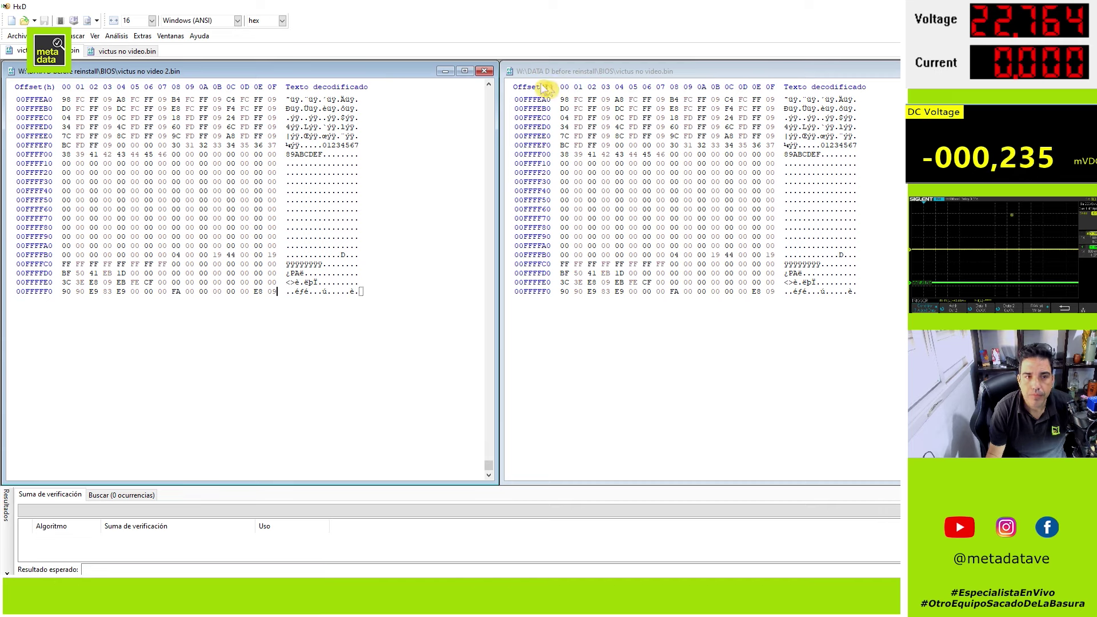
click(483, 72)
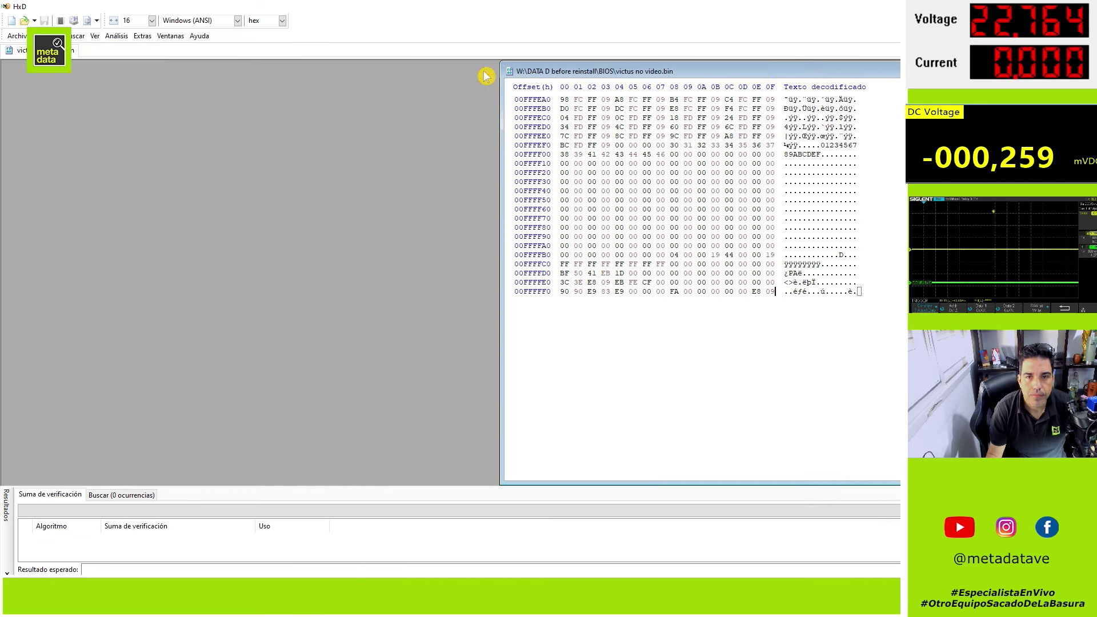
key(ctrl+w)
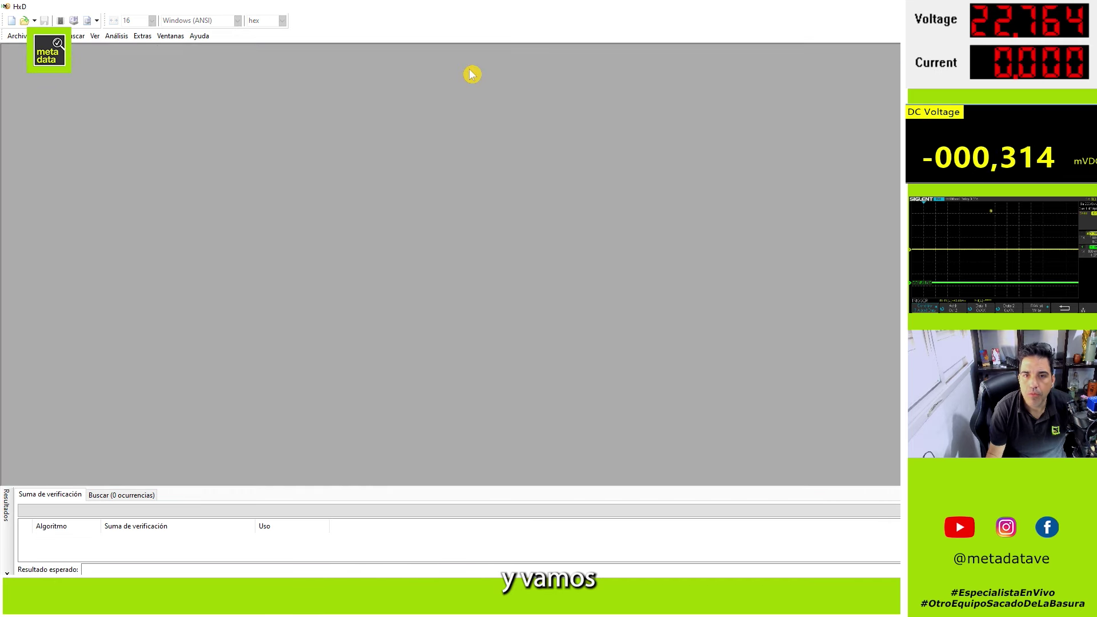
Open 08A3C.bin from the hp victus YT folder in Documentos for hex editing
click(16, 35)
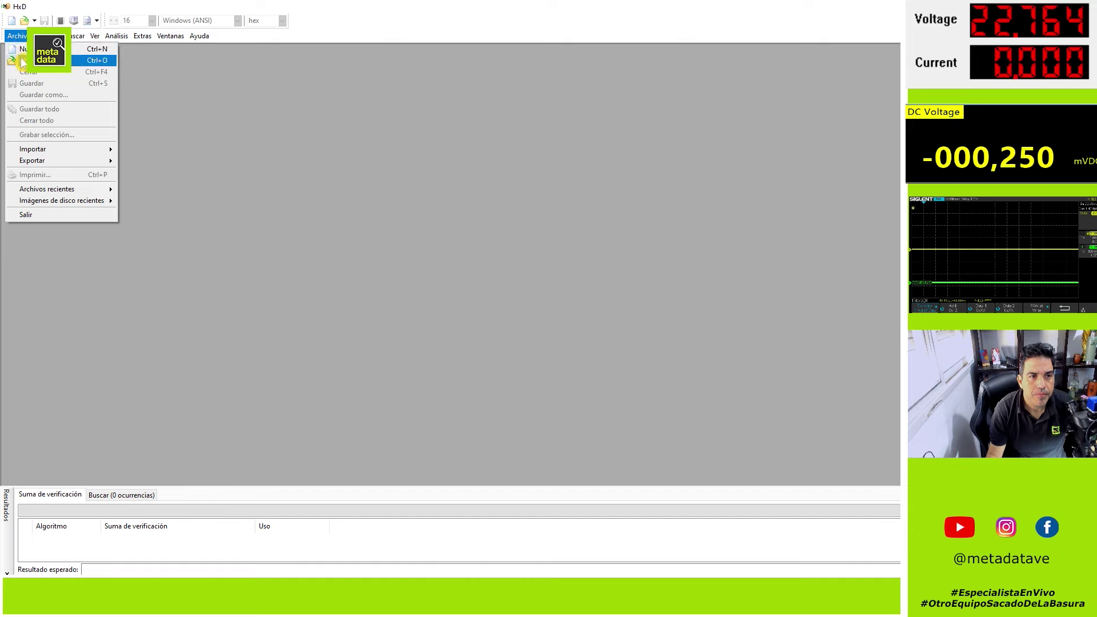
click(21, 58)
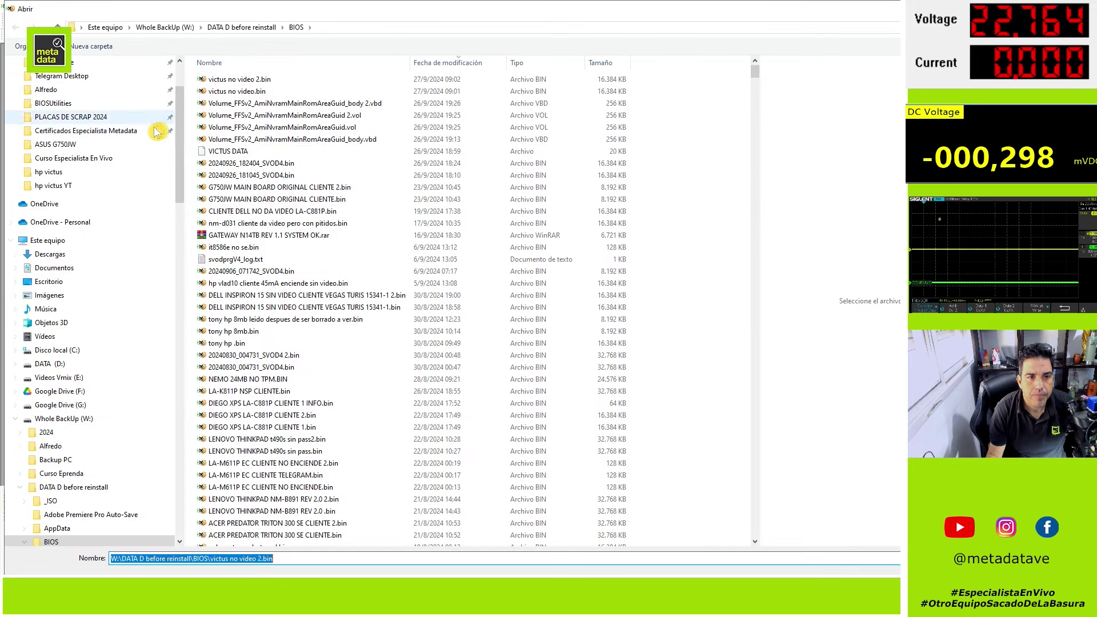
scroll(184, 153, up, 5)
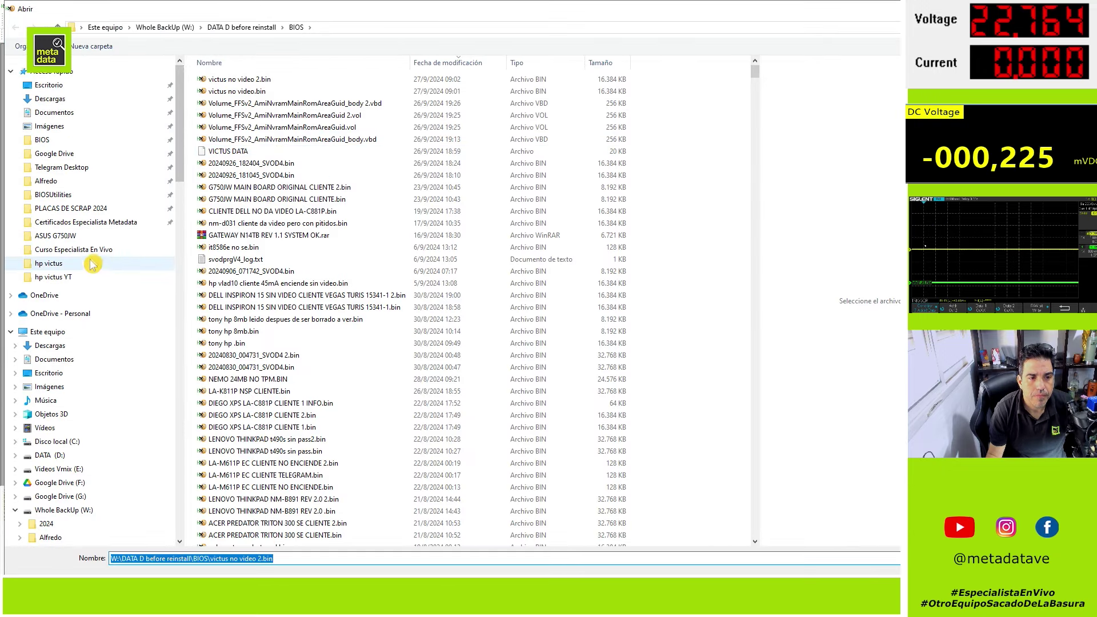
click(89, 277)
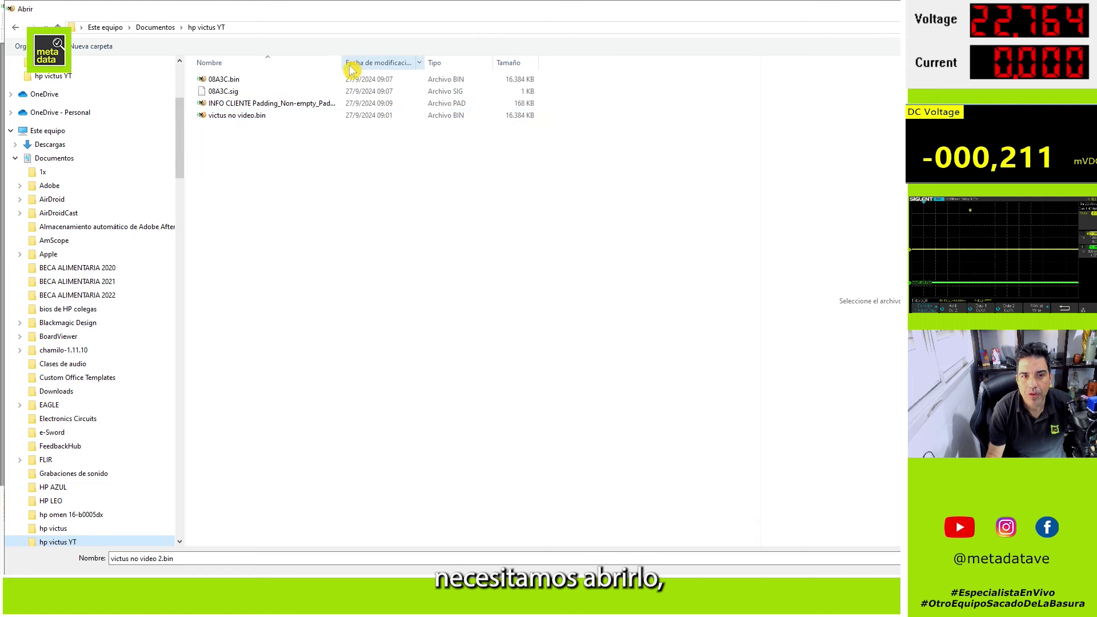
drag(345, 61, 426, 61)
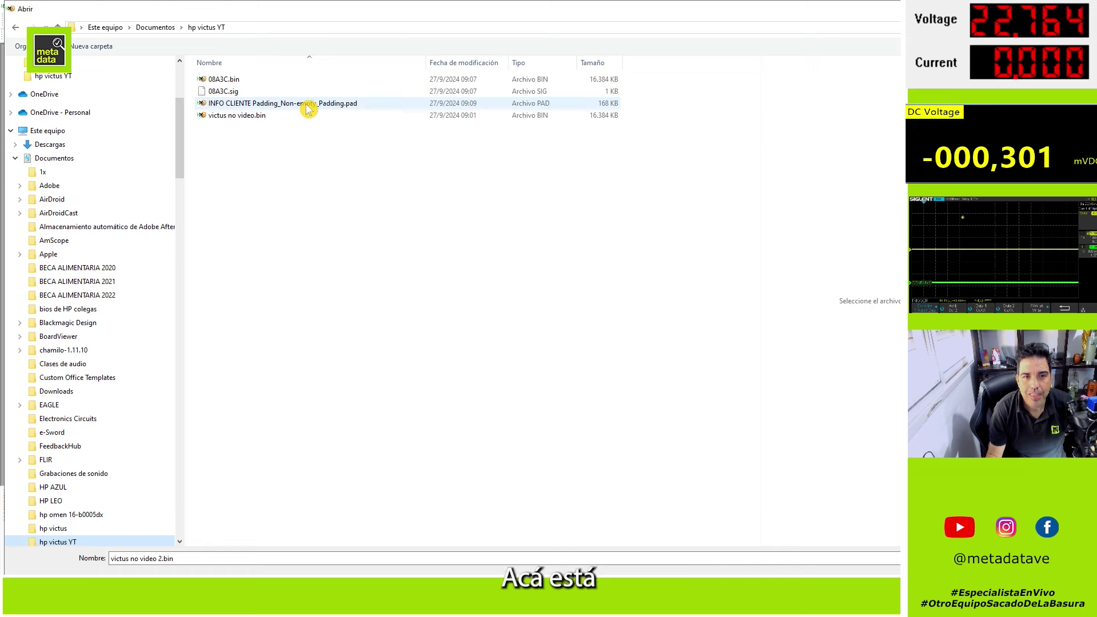
double_click(306, 80)
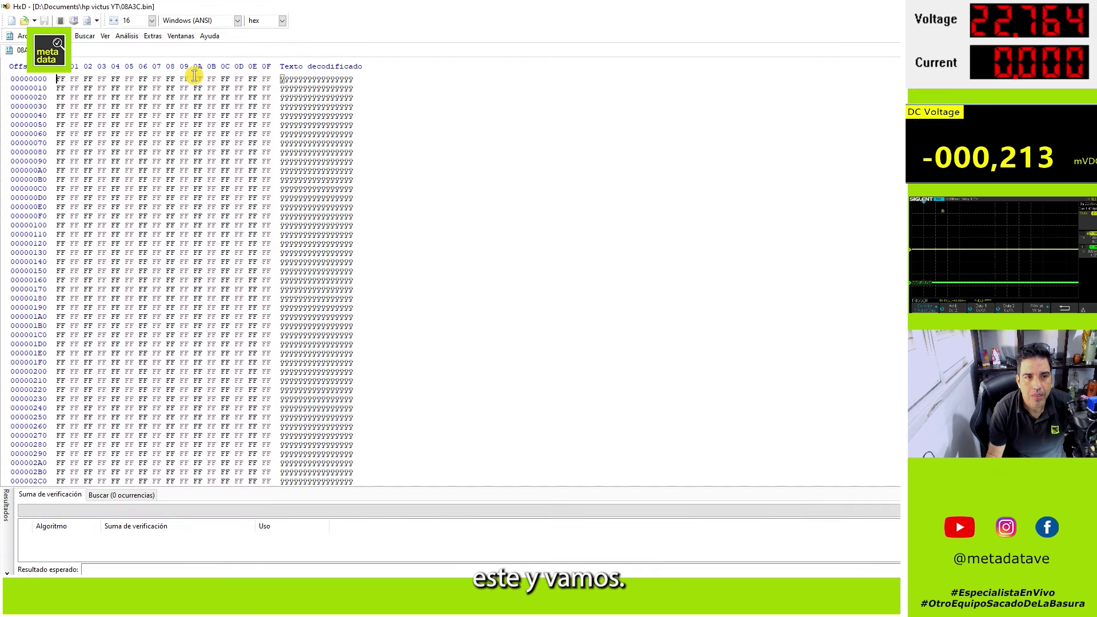
Open INFO CLIENTE Padding_Non-empty_Padding.pad from the hp victus YT folder alongside 08A3C.bin
key(alt+a)
key(Escape)
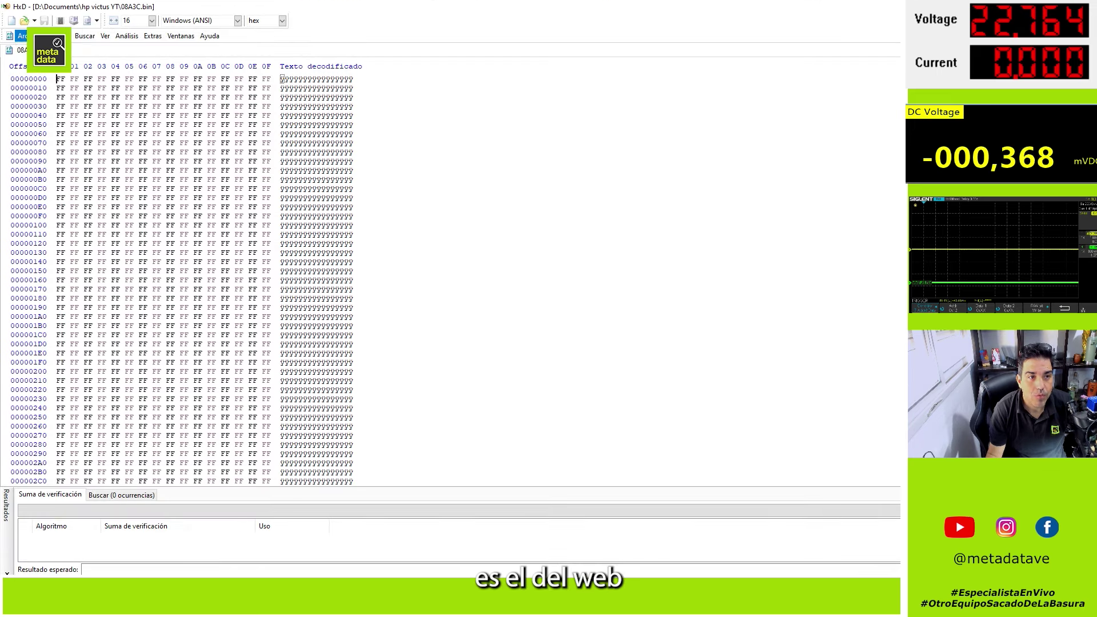
key(alt+a)
key(Down)
key(Return)
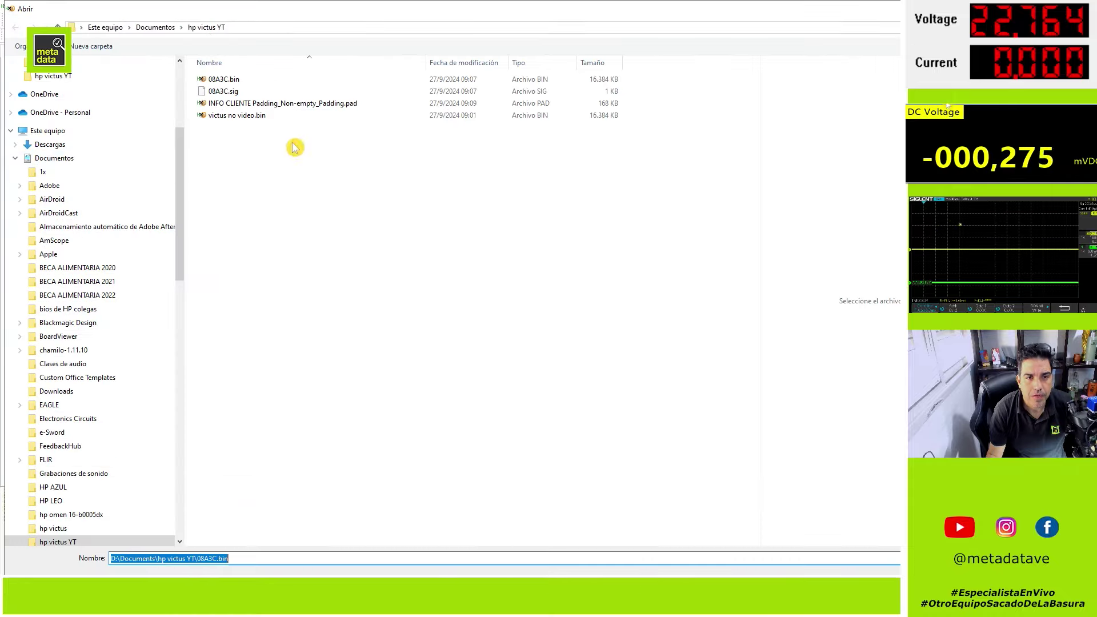
double_click(236, 104)
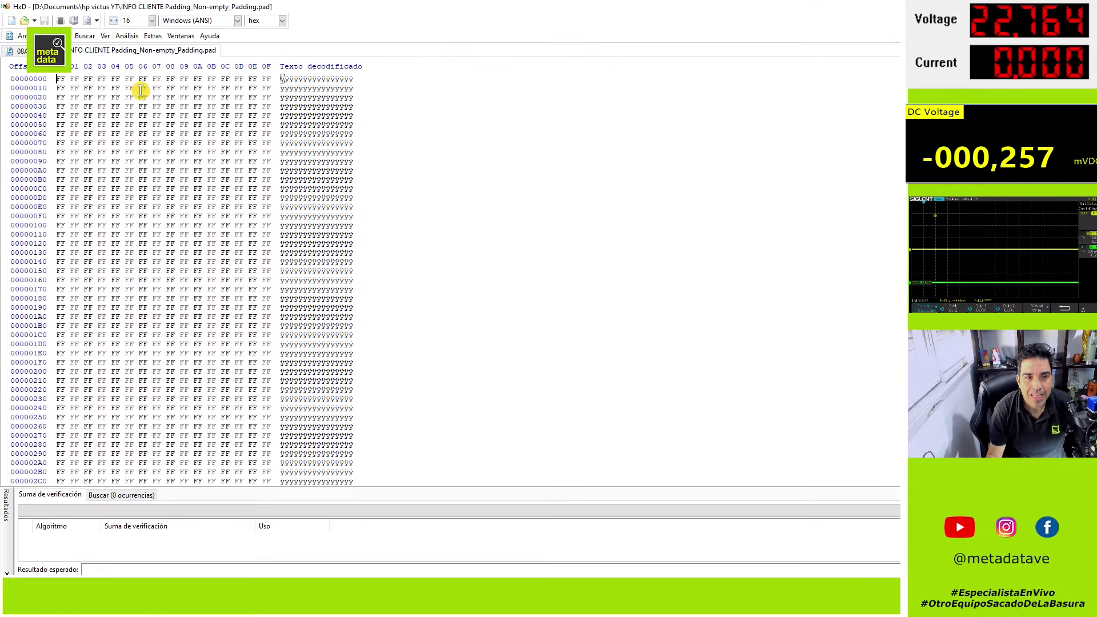
Copy the whole content of the INFO CLIENTE padding file and paste it with overwrite at offset 00000000 of 08A3C.bin
click(57, 35)
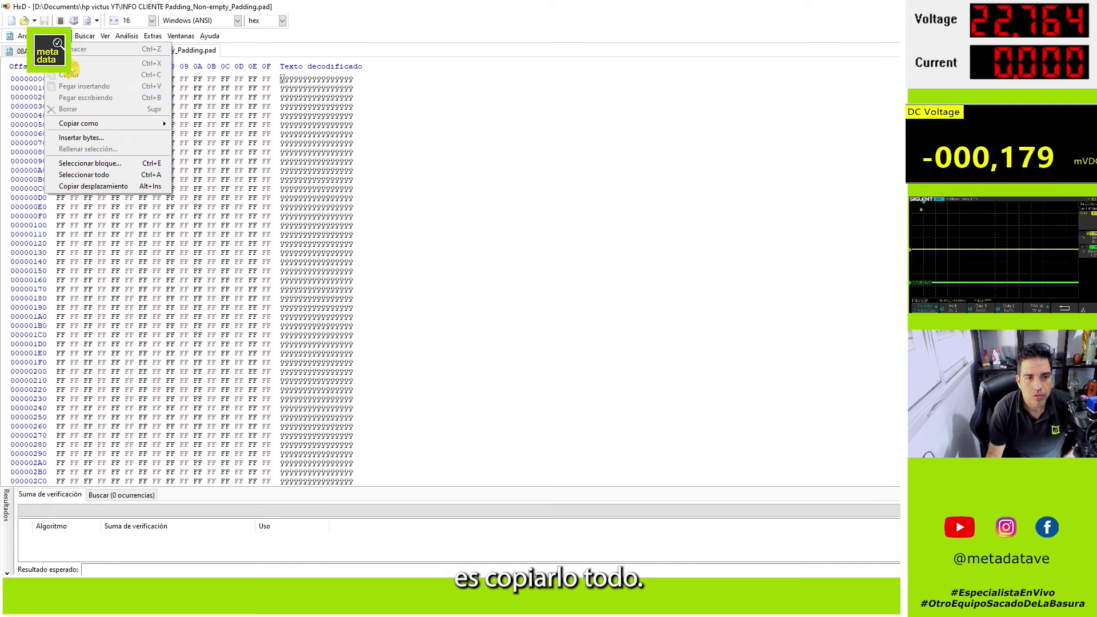
click(495, 213)
key(ctrl+a)
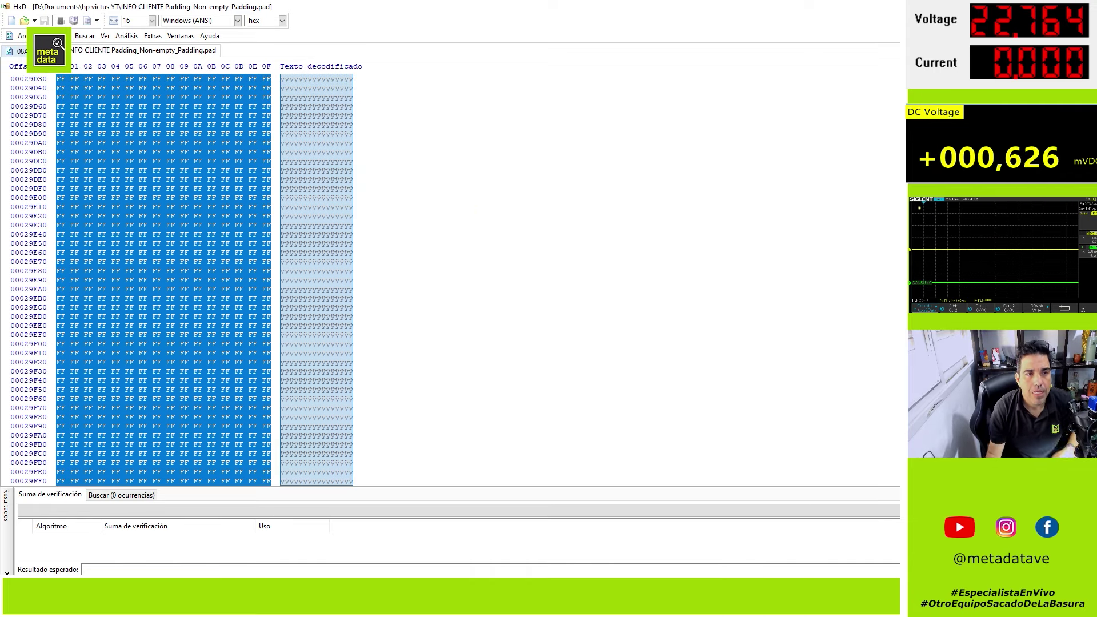
click(39, 50)
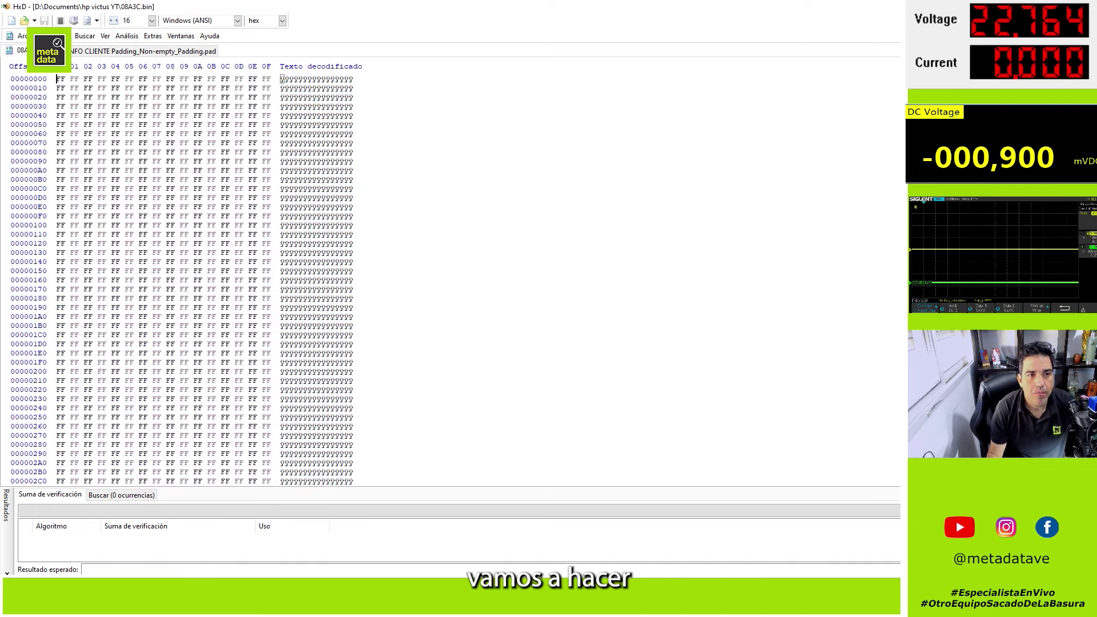
right_click(57, 79)
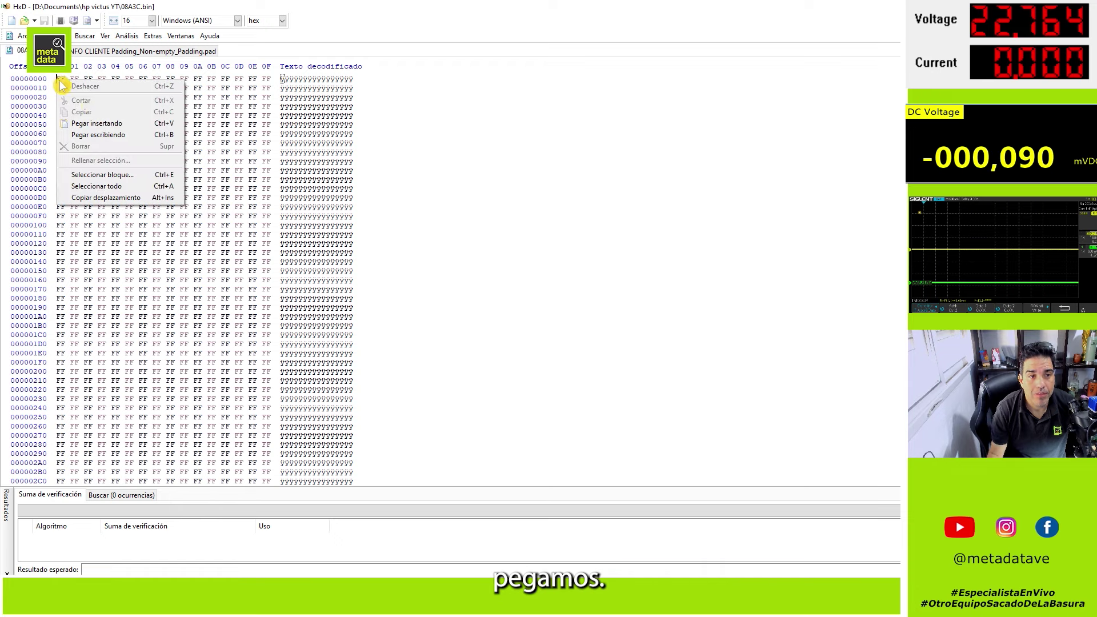
click(147, 135)
Examine the pasted block in 08A3C.bin from its end backwards, including the MPMLock entry and the data around offset 00028000
scroll(154, 152, down, 6)
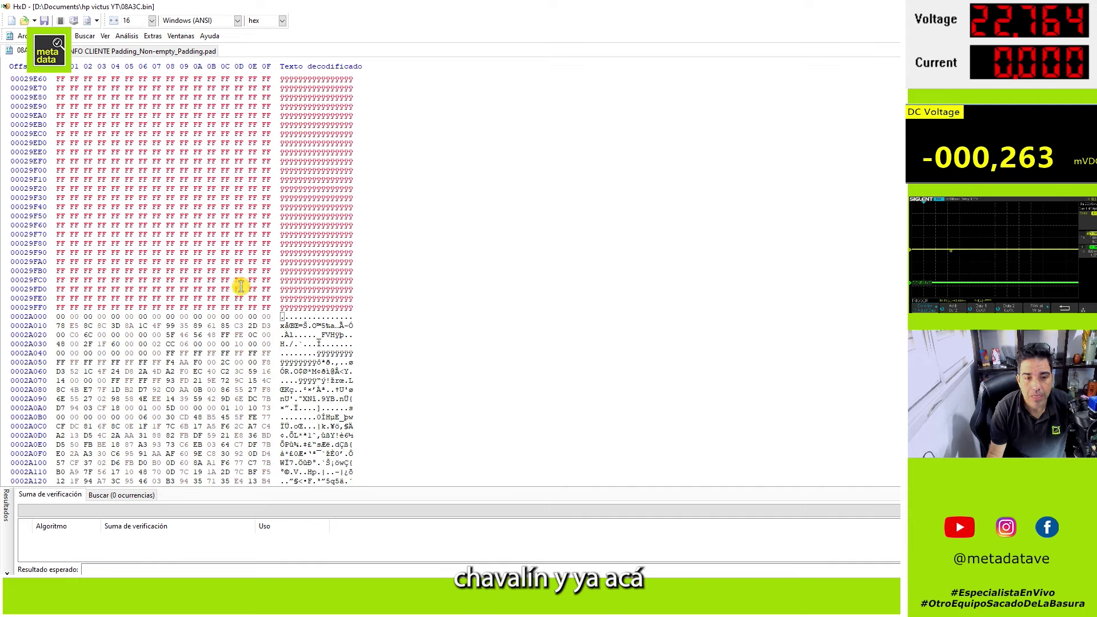
scroll(308, 358, up, 11)
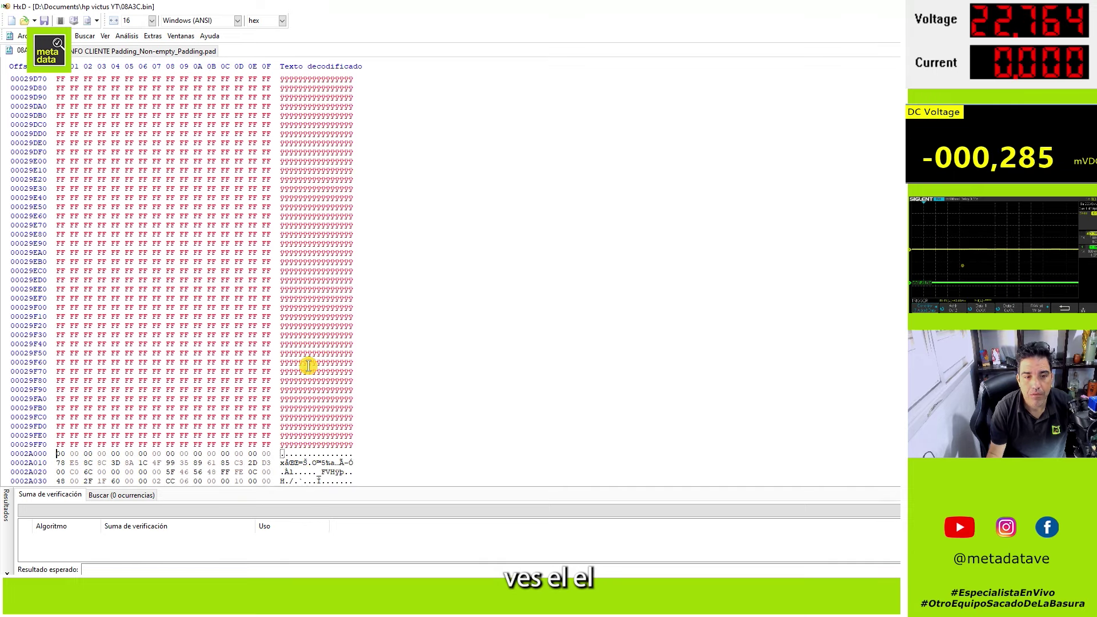
scroll(263, 242, up, 18)
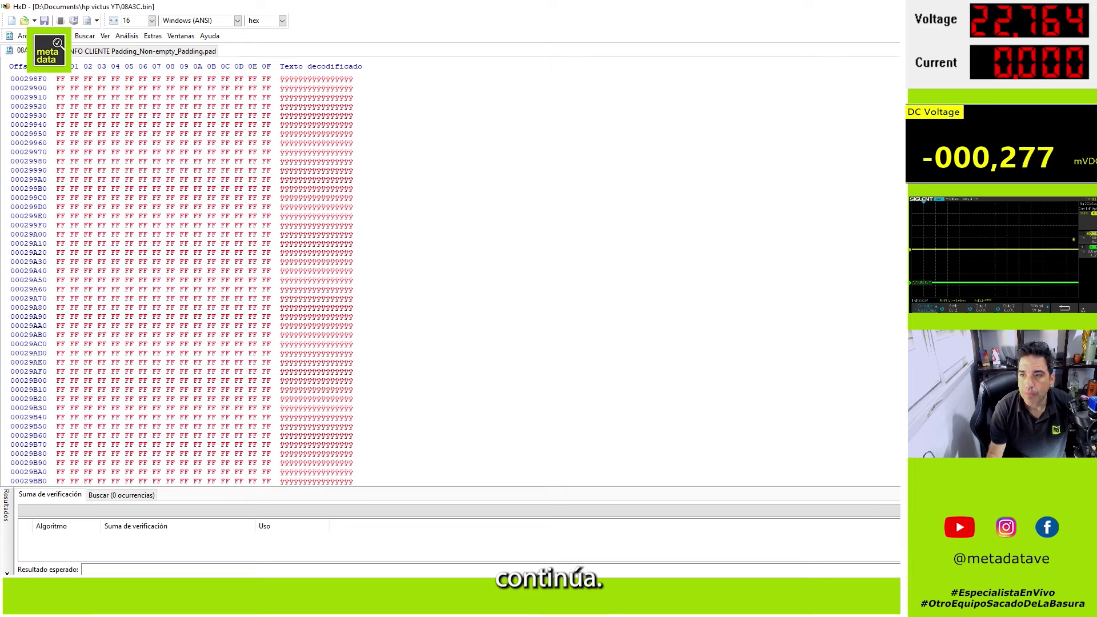
scroll(771, 130, up, 18)
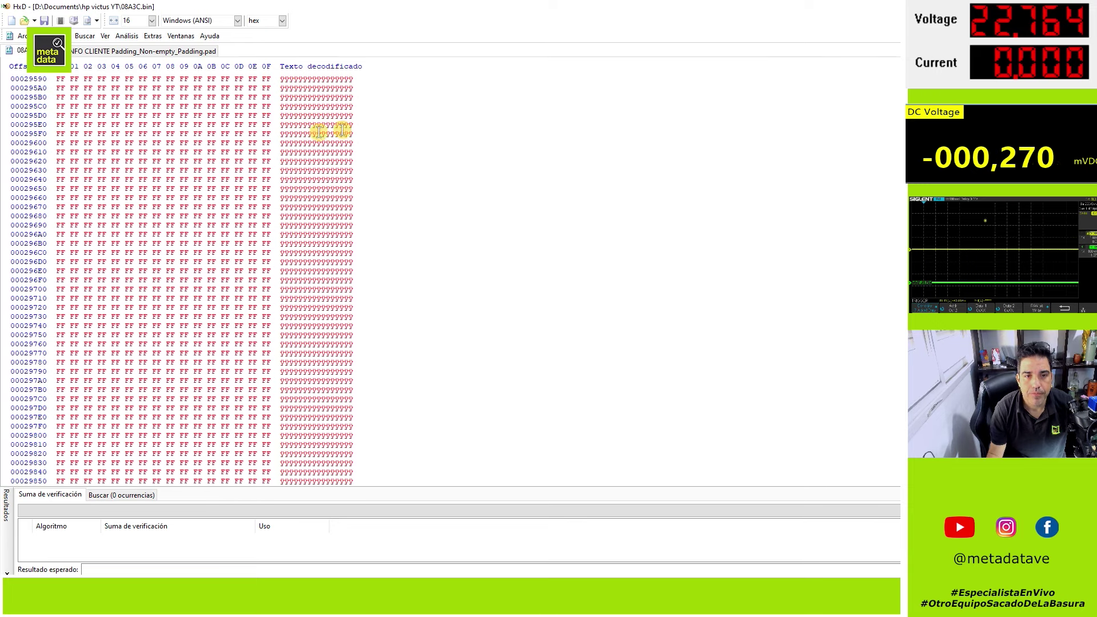
scroll(245, 131, up, 20)
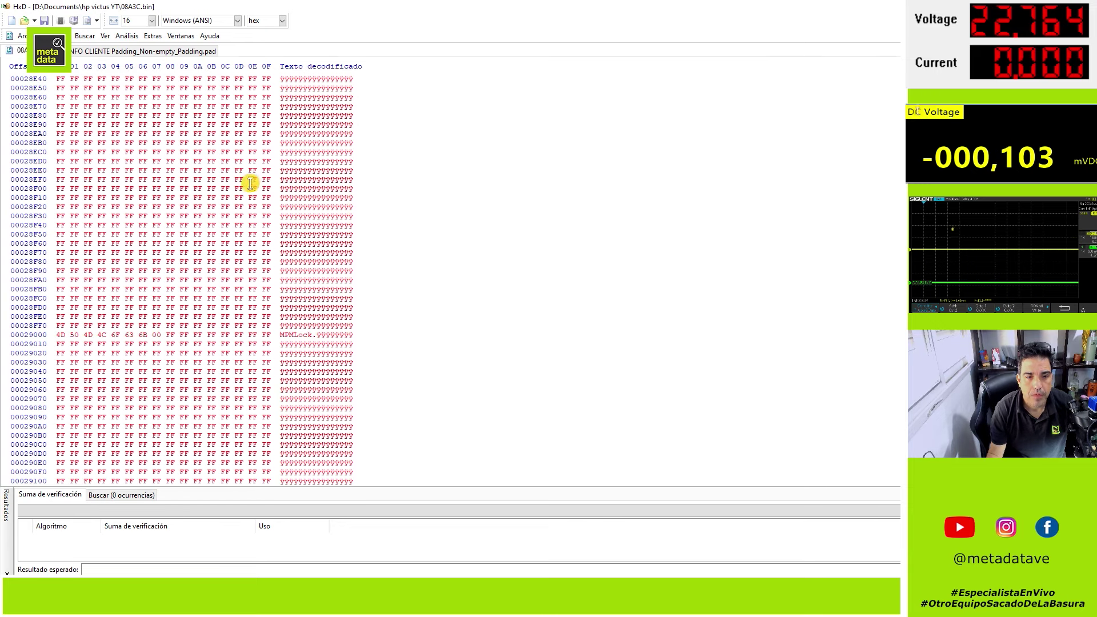
click(280, 335)
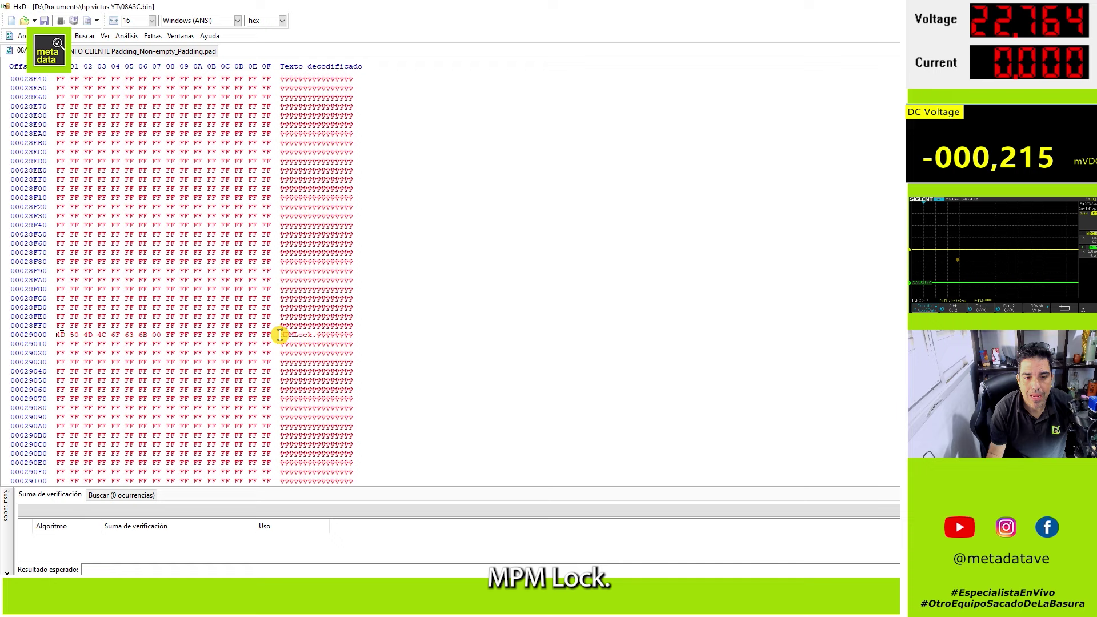
drag(306, 337, 311, 341)
click(311, 337)
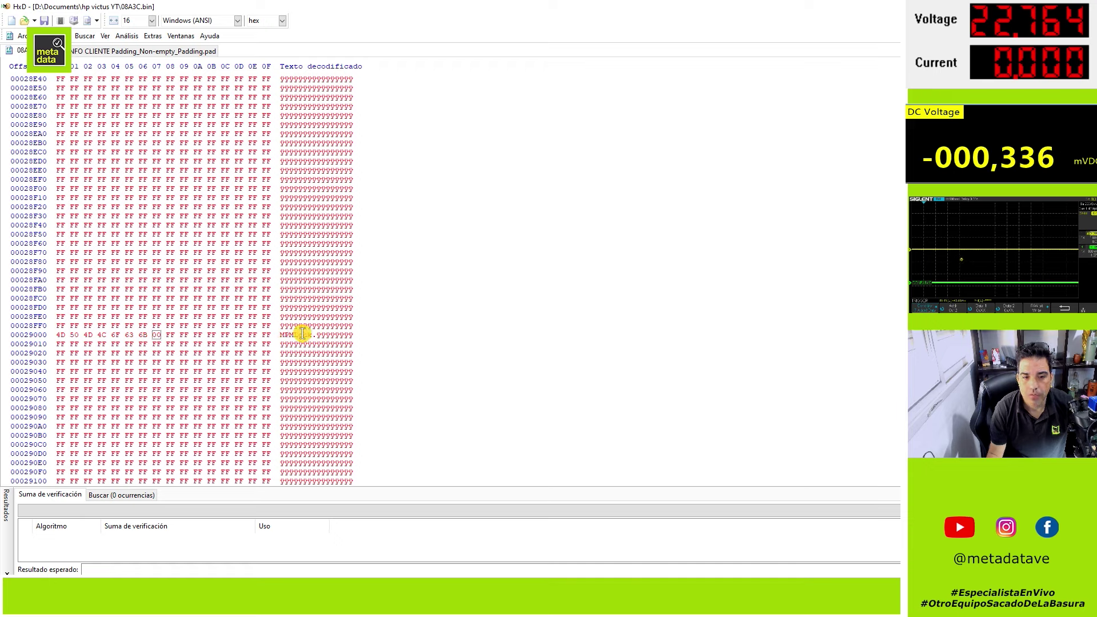
scroll(309, 256, up, 20)
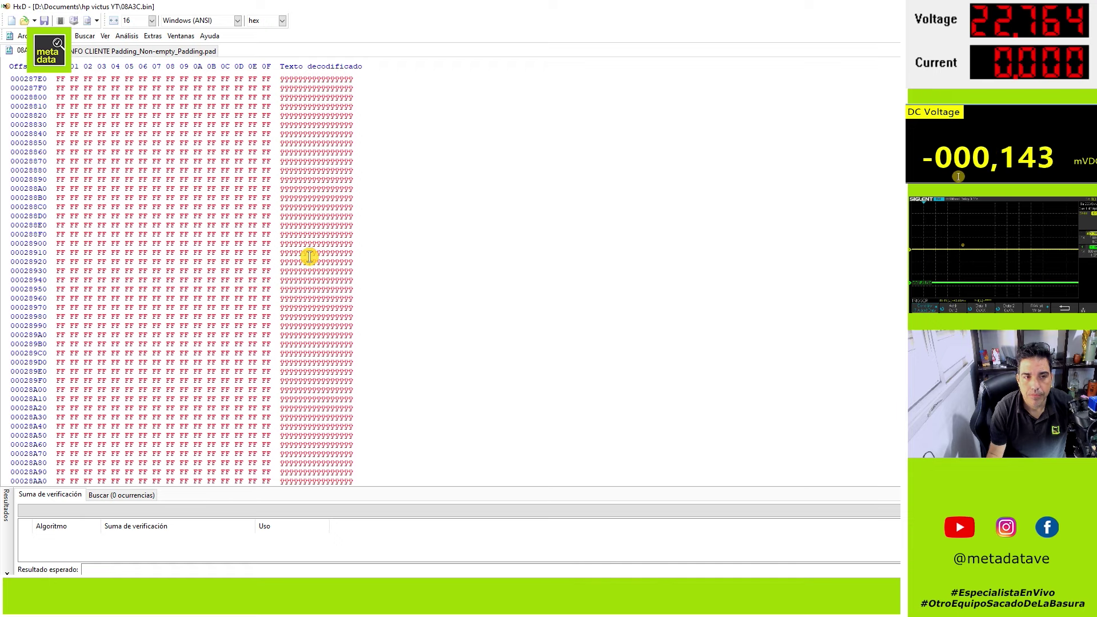
scroll(309, 256, up, 20)
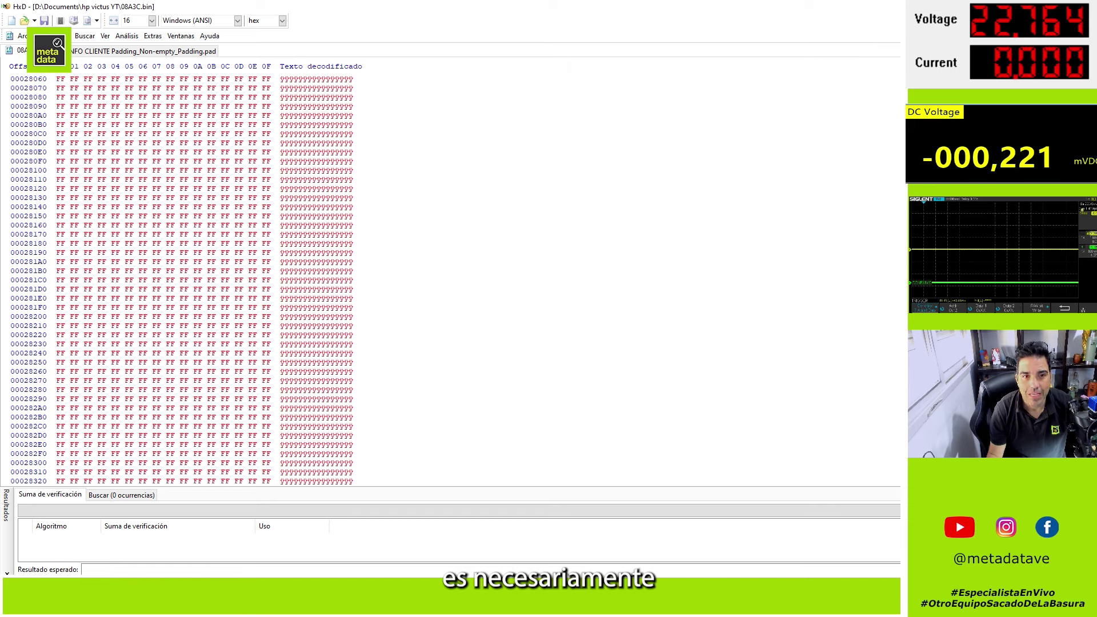
scroll(741, 148, up, 4)
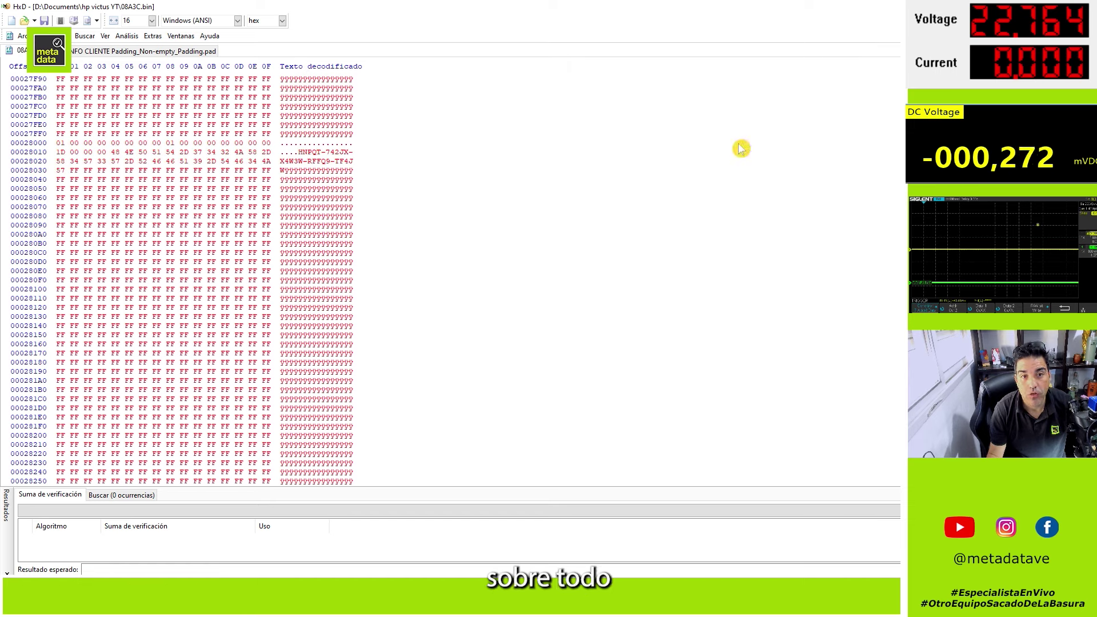
scroll(343, 218, up, 3)
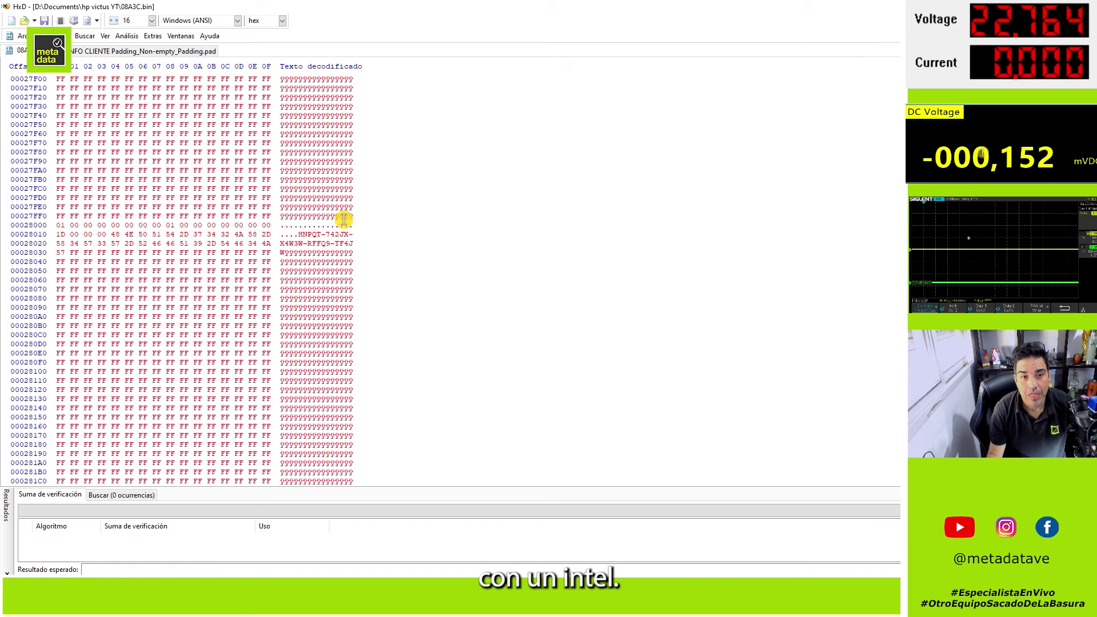
Examine 08A3C.bin backwards from the Windows product key at offset 00028010 to the HP VICTUS product entries near 00026400
click(106, 236)
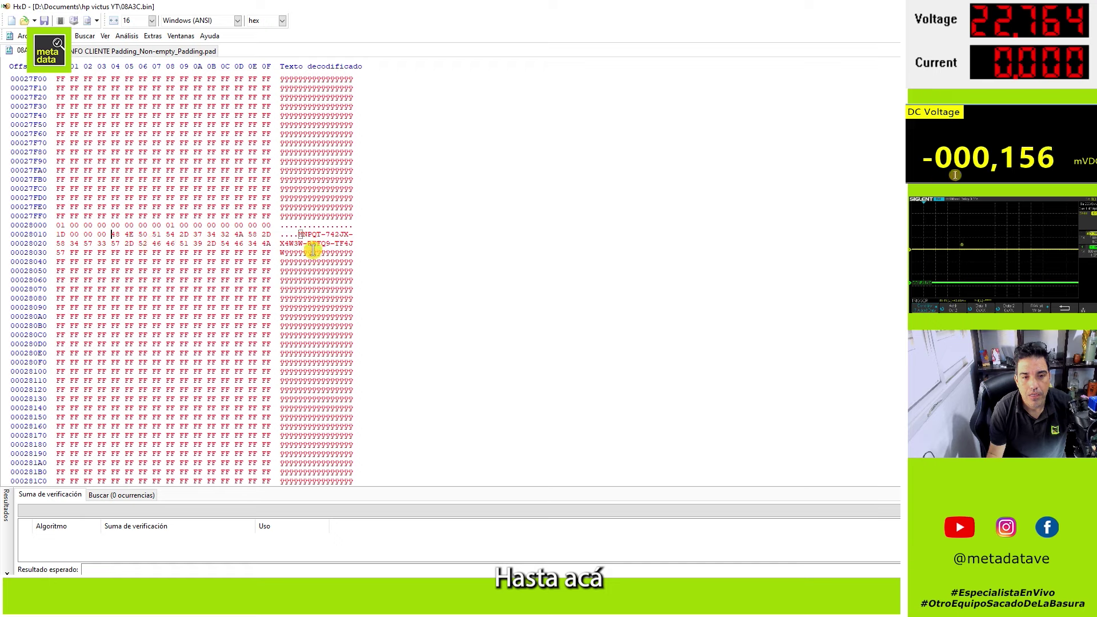
scroll(370, 258, up, 20)
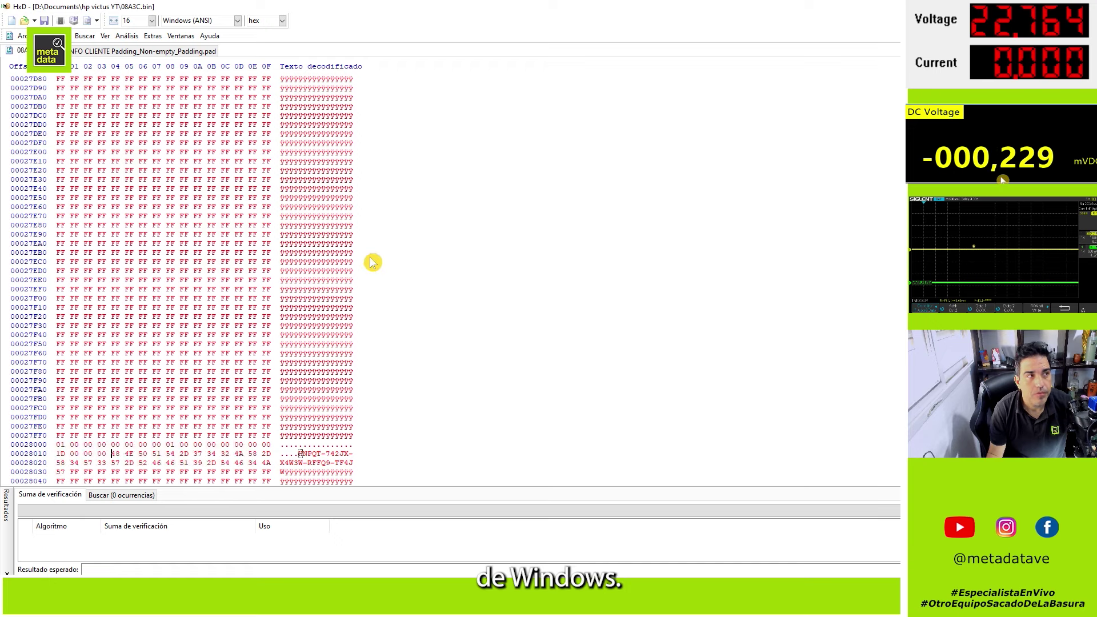
scroll(821, 155, up, 20)
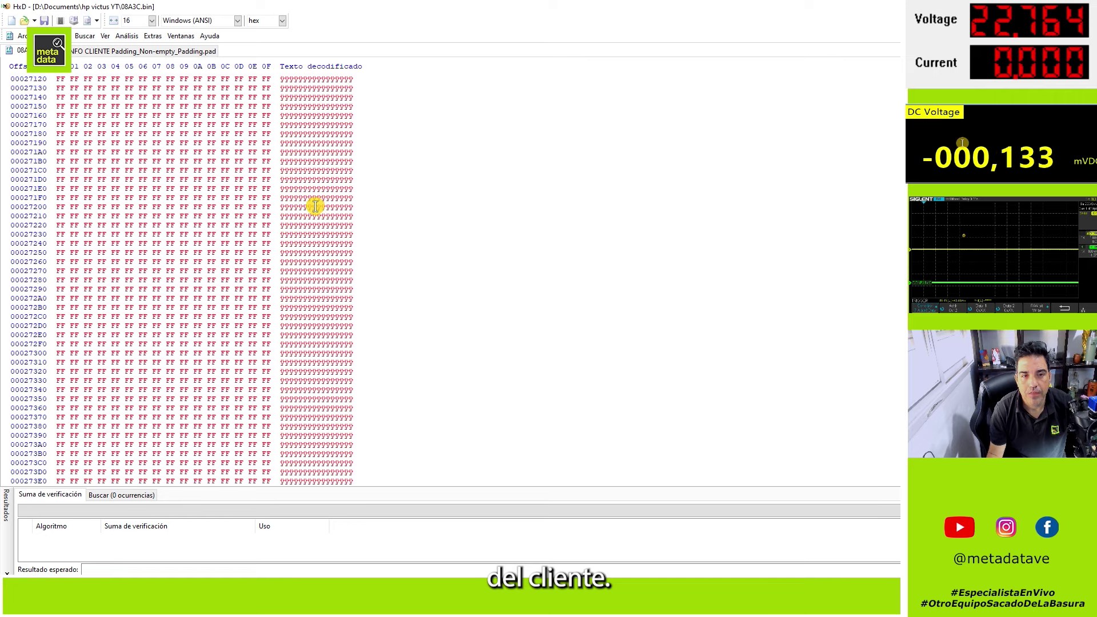
scroll(319, 205, up, 20)
scroll(331, 203, up, 20)
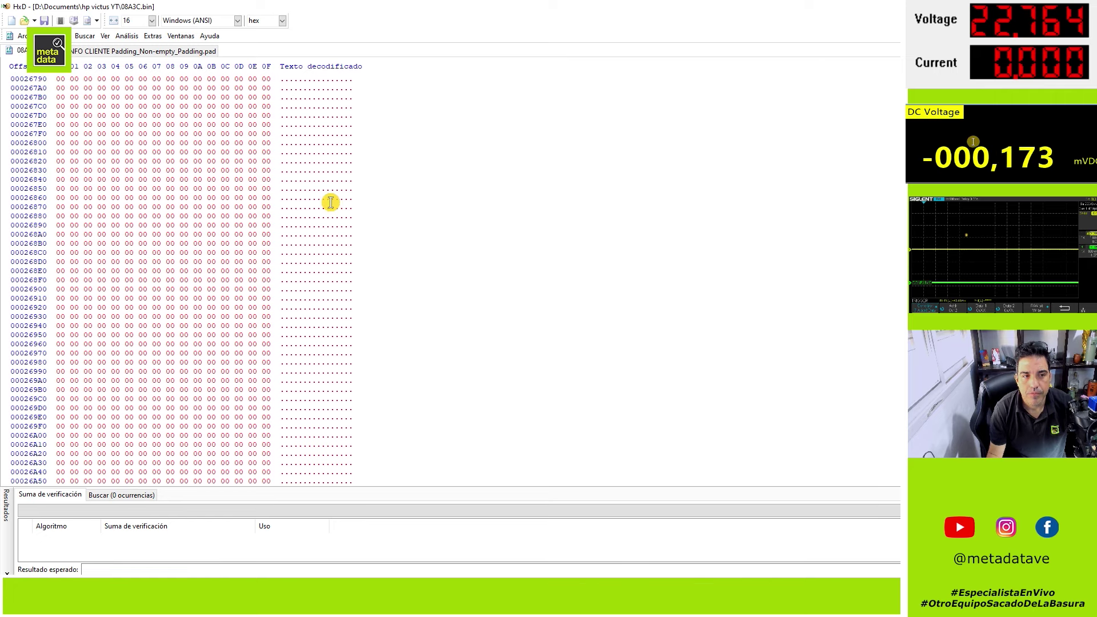
scroll(330, 216, up, 6)
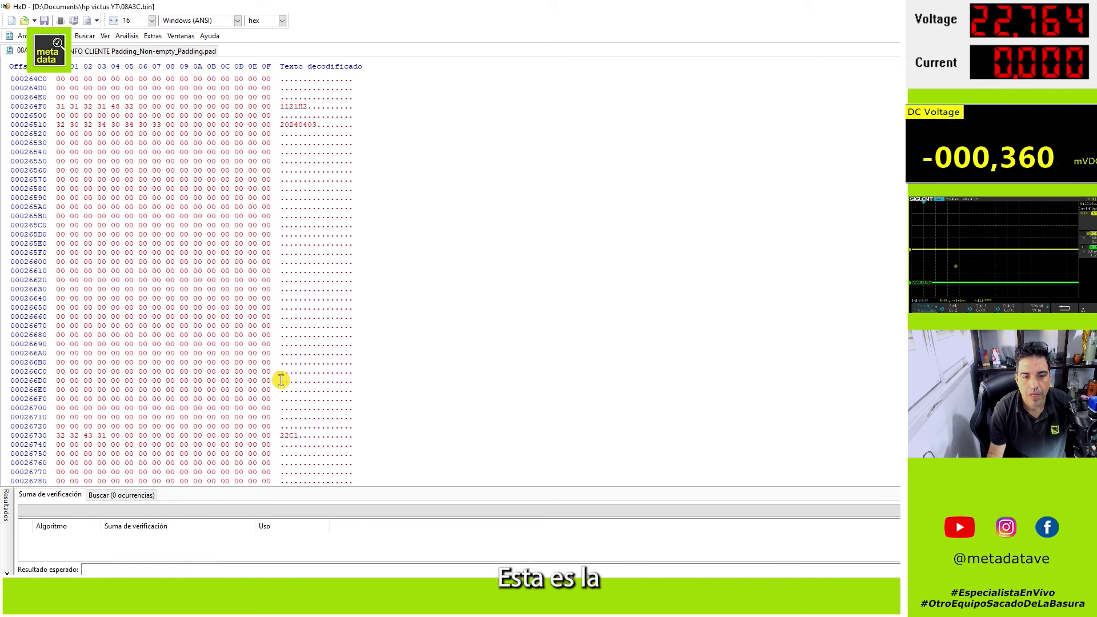
scroll(325, 293, up, 7)
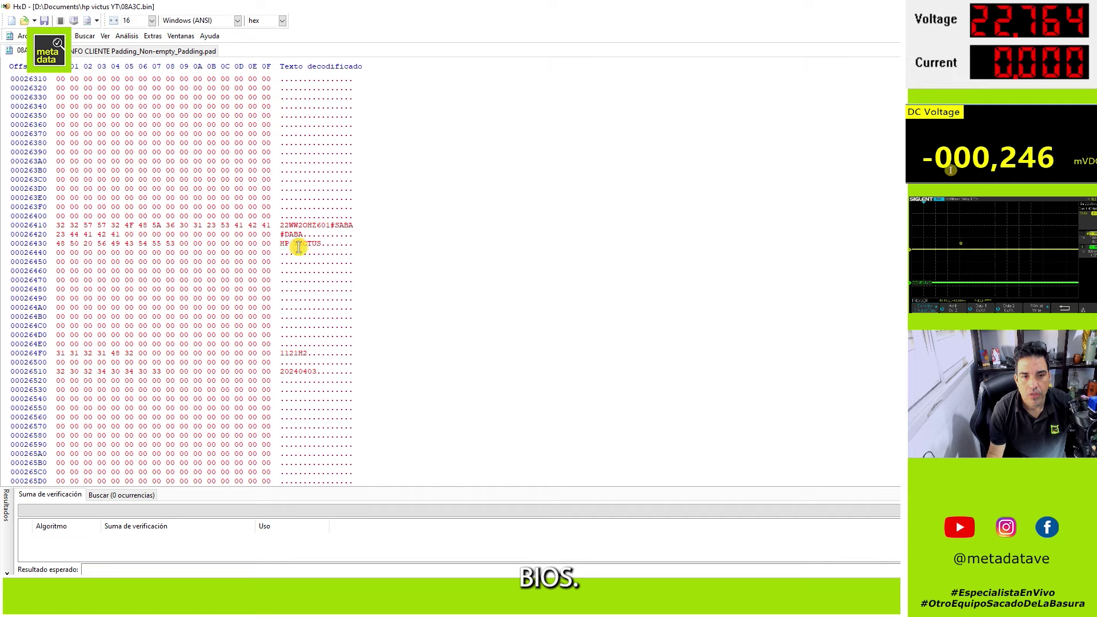
scroll(320, 251, up, 13)
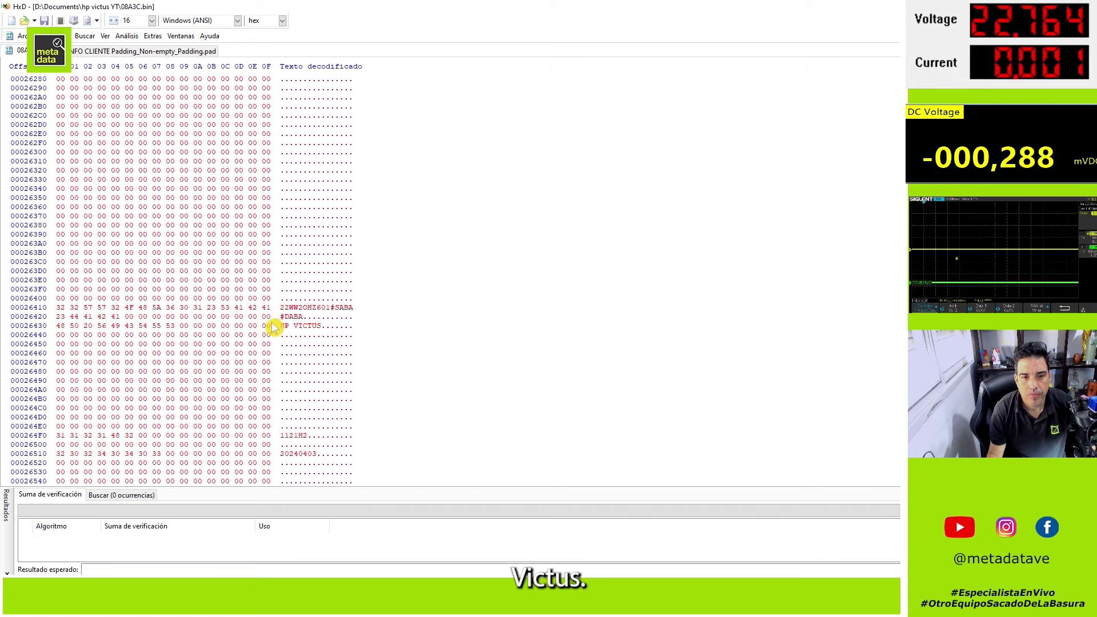
Examine the serial number and model data around offset 00026100 and the flash log at 00025100 in 08A3C.bin
scroll(316, 245, up, 1)
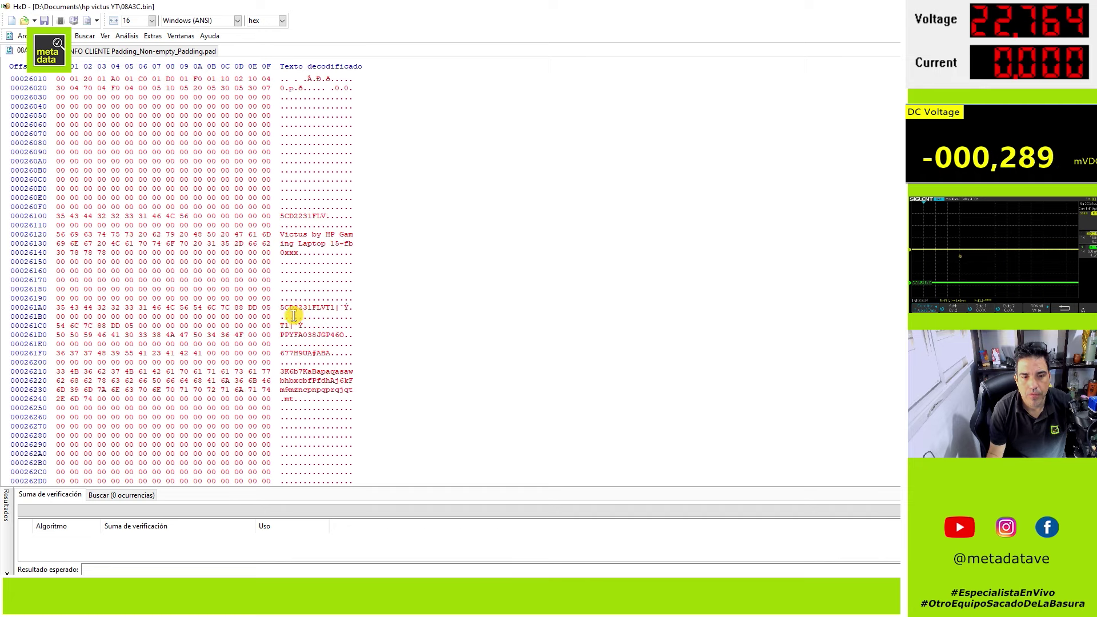
scroll(292, 262, up, 1)
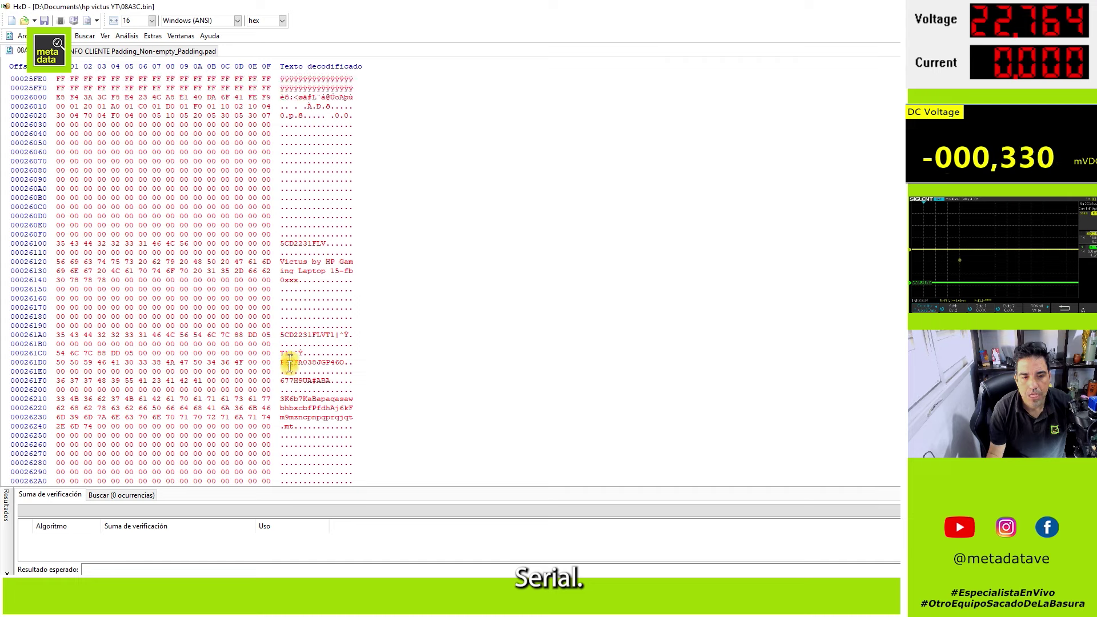
scroll(286, 363, down, 1)
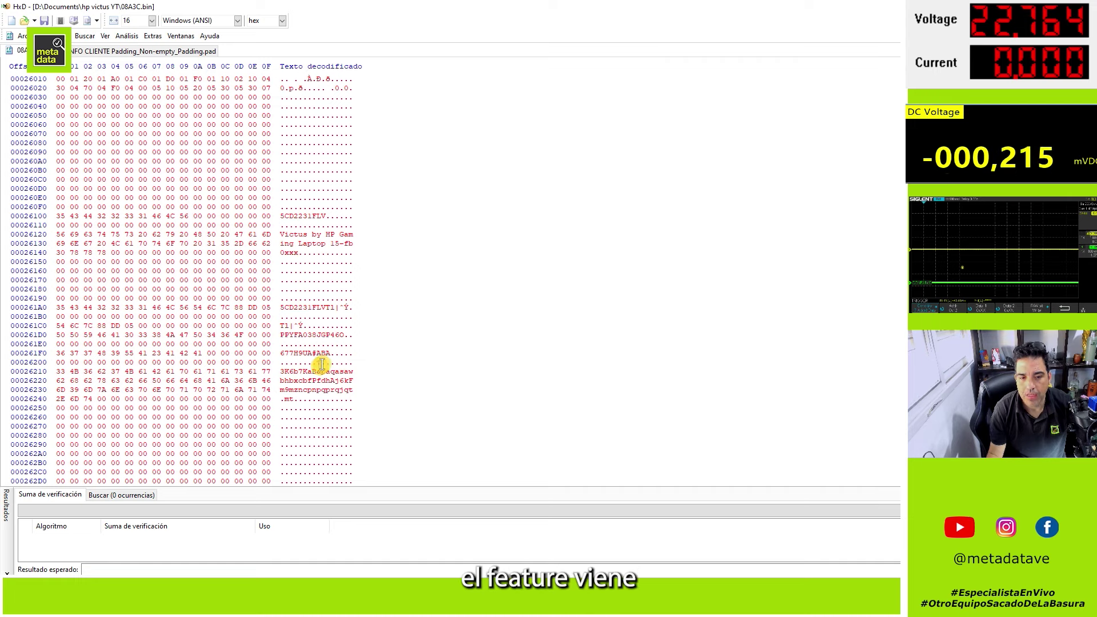
scroll(322, 364, up, 20)
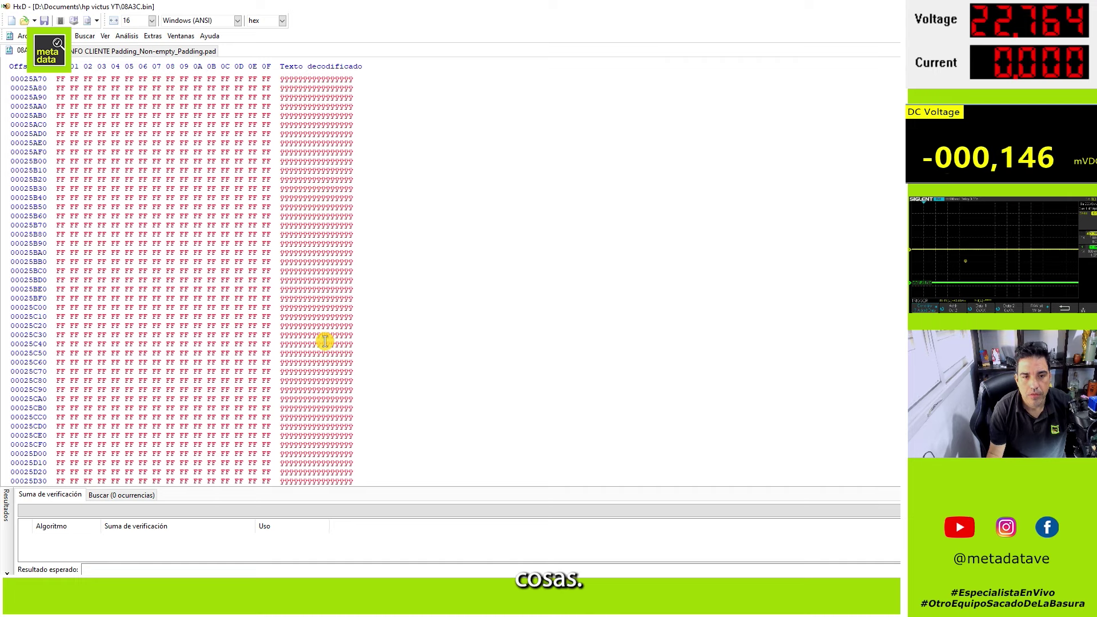
scroll(324, 341, up, 20)
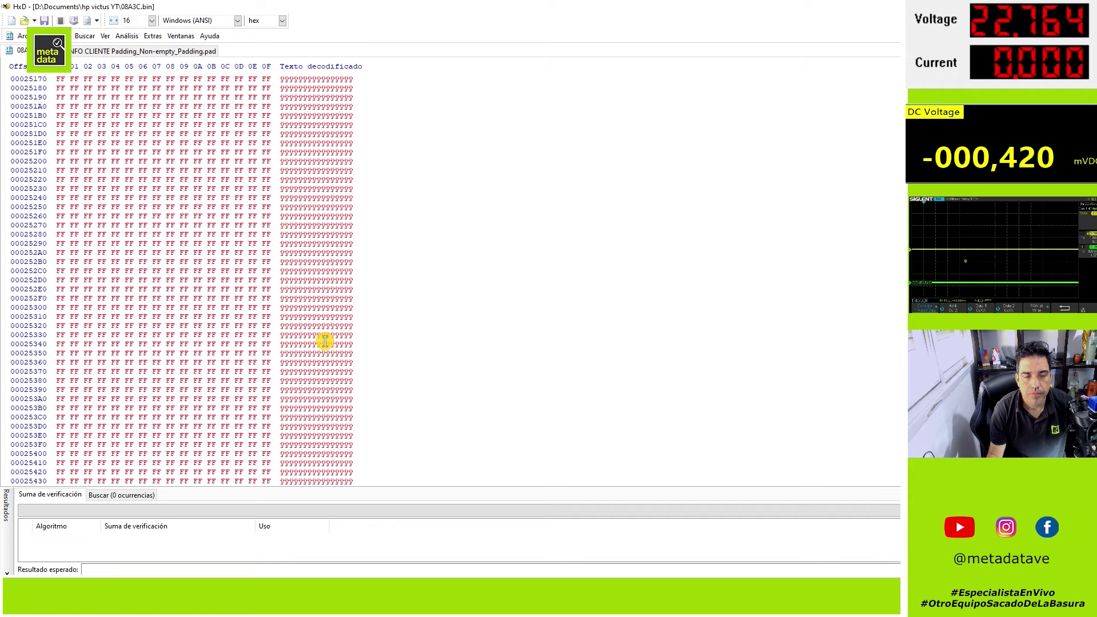
scroll(324, 341, up, 12)
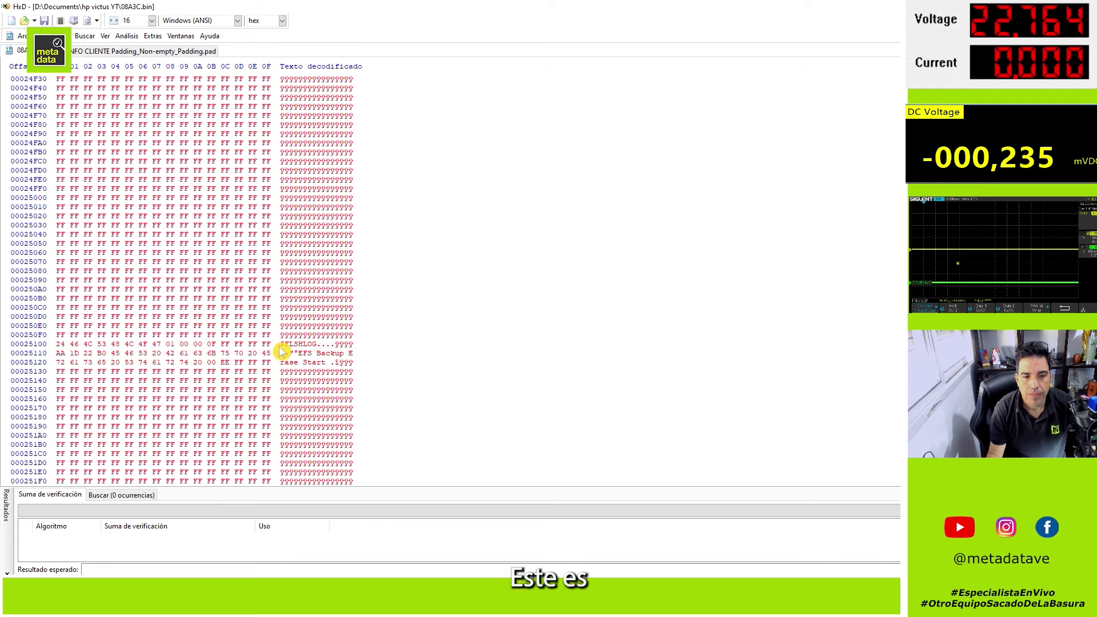
scroll(317, 368, up, 5)
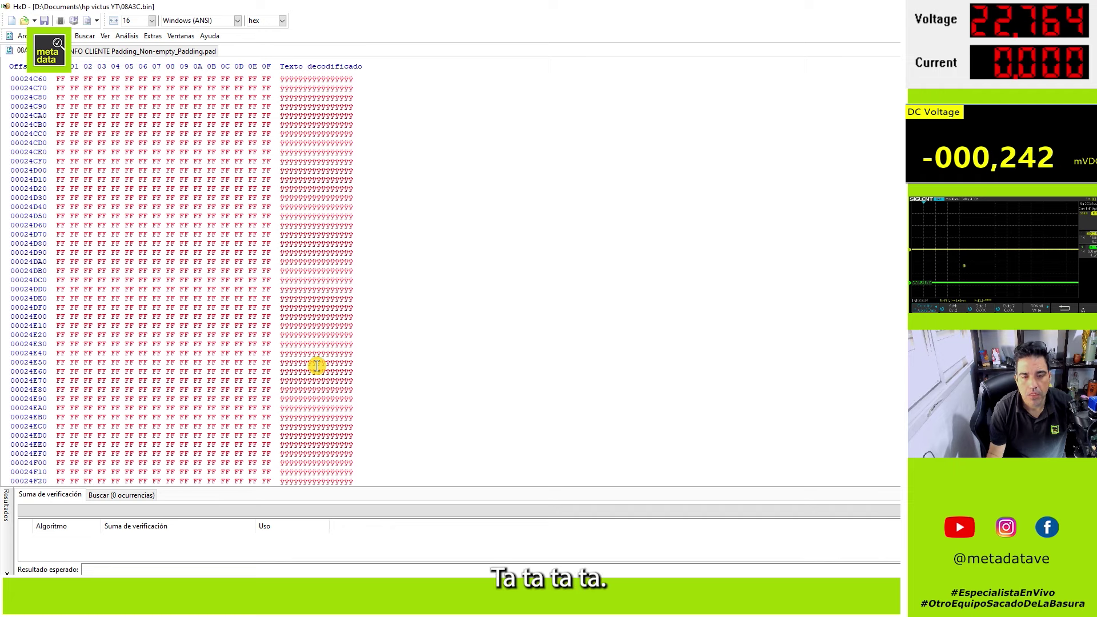
scroll(314, 366, up, 20)
scroll(401, 152, up, 13)
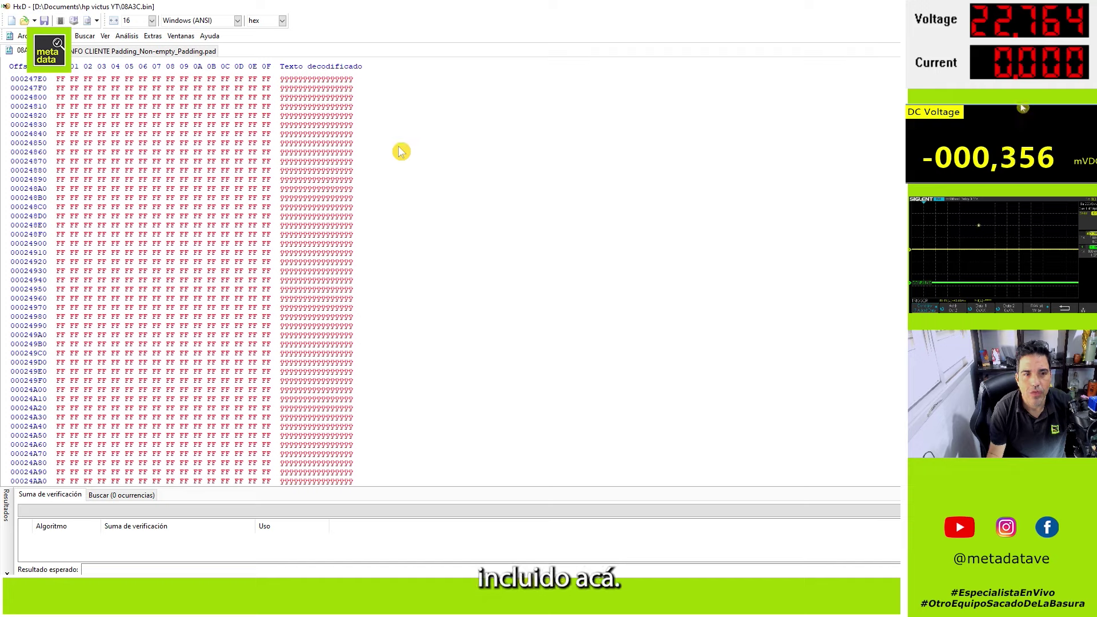
Save the modified image in the hp victus YT folder as 08A3C CON INFO.bin
click(23, 35)
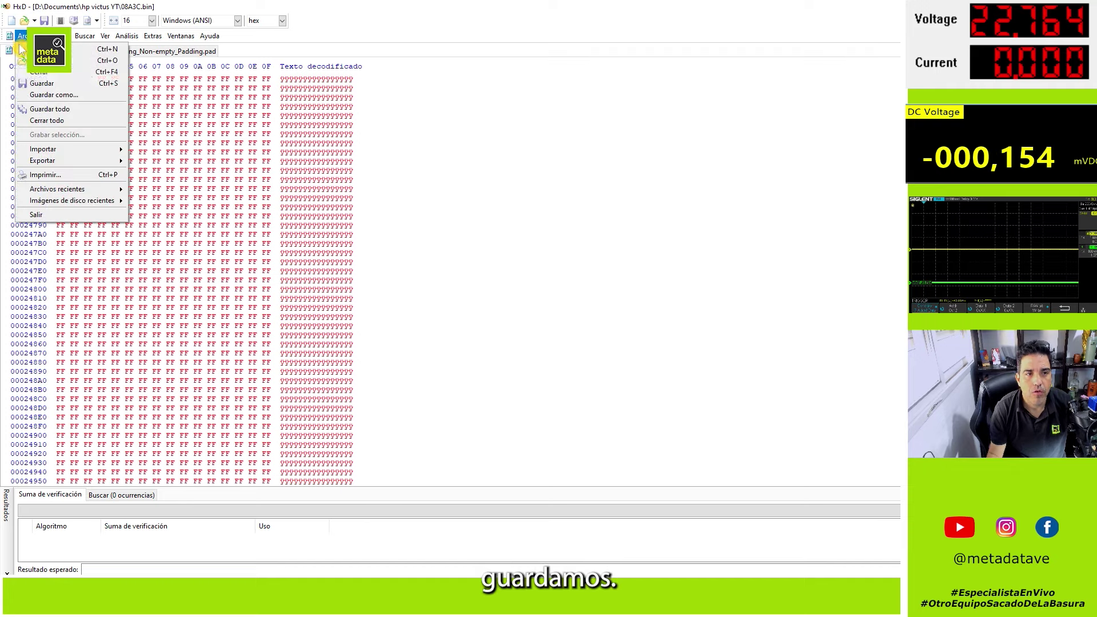
click(39, 96)
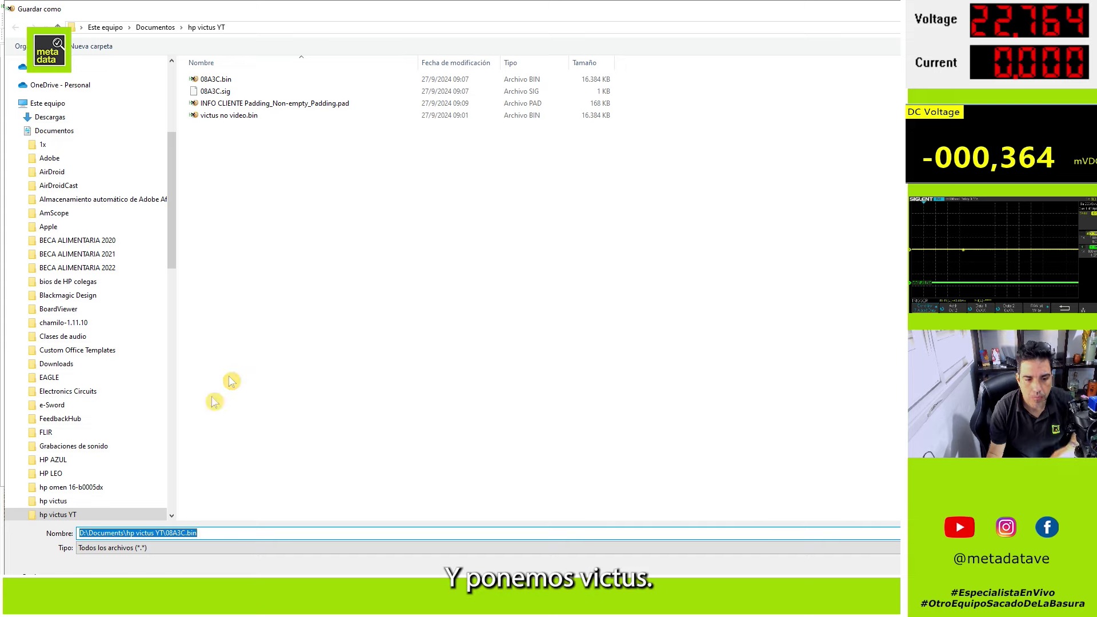
click(186, 534)
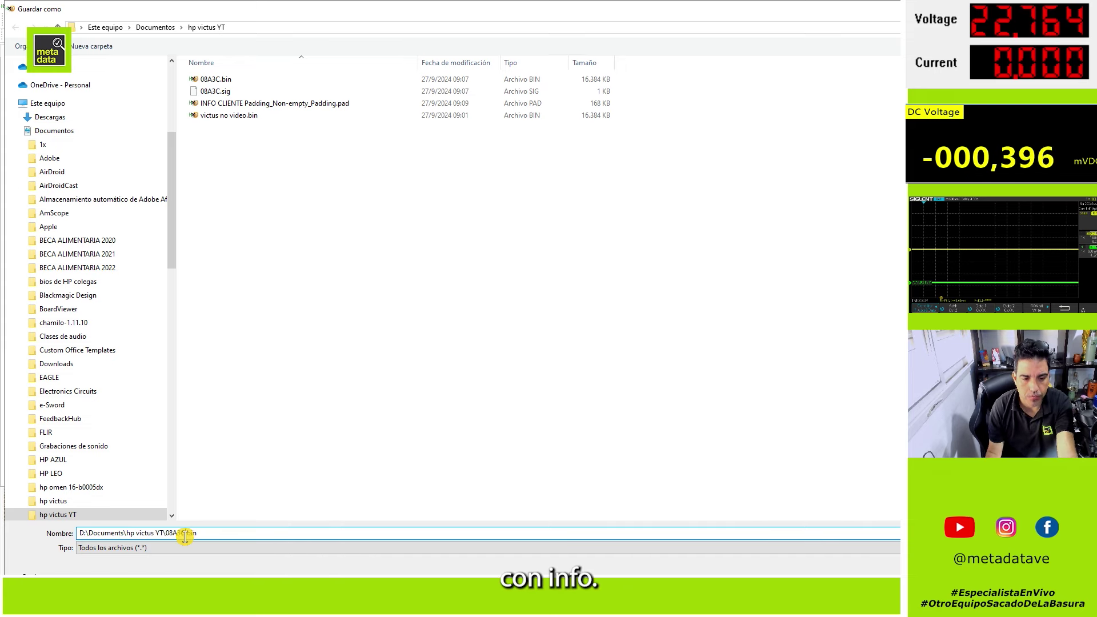
text(CON INF)
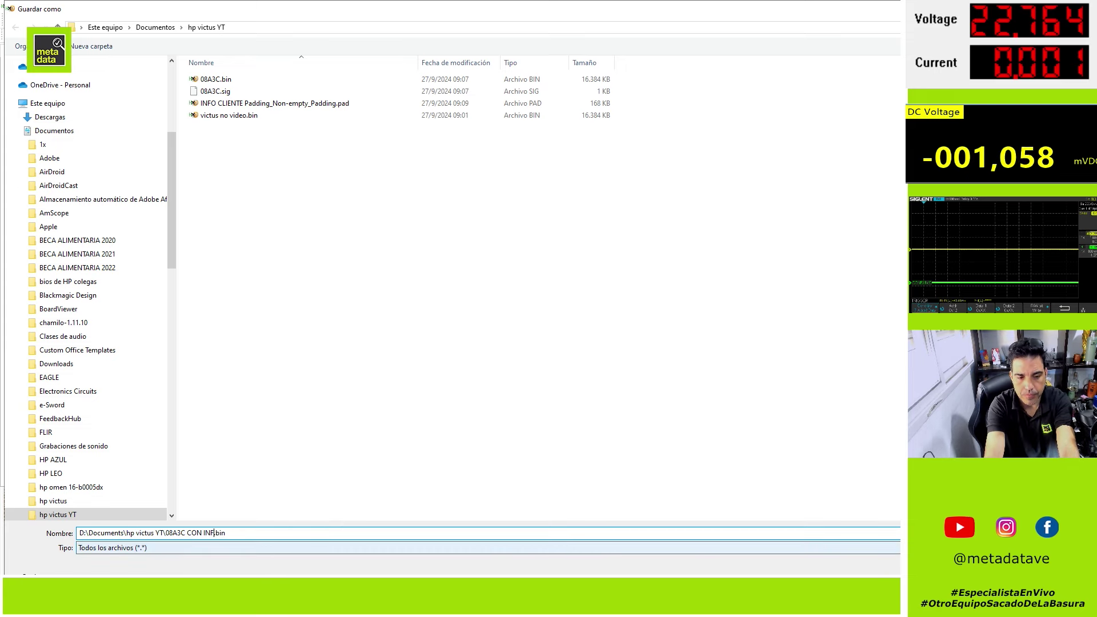
text(O)
key(Return)
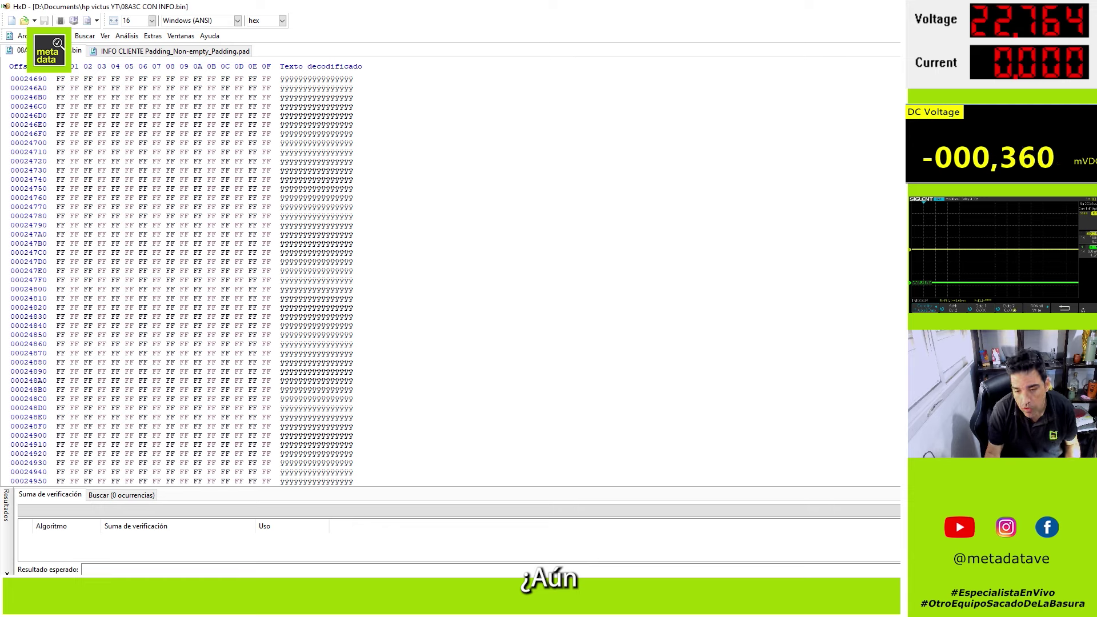
Switch to the UEFITool windows, move the victus no video.bin window aside and close the 08A3C.bin window
mouse_move(568, 605)
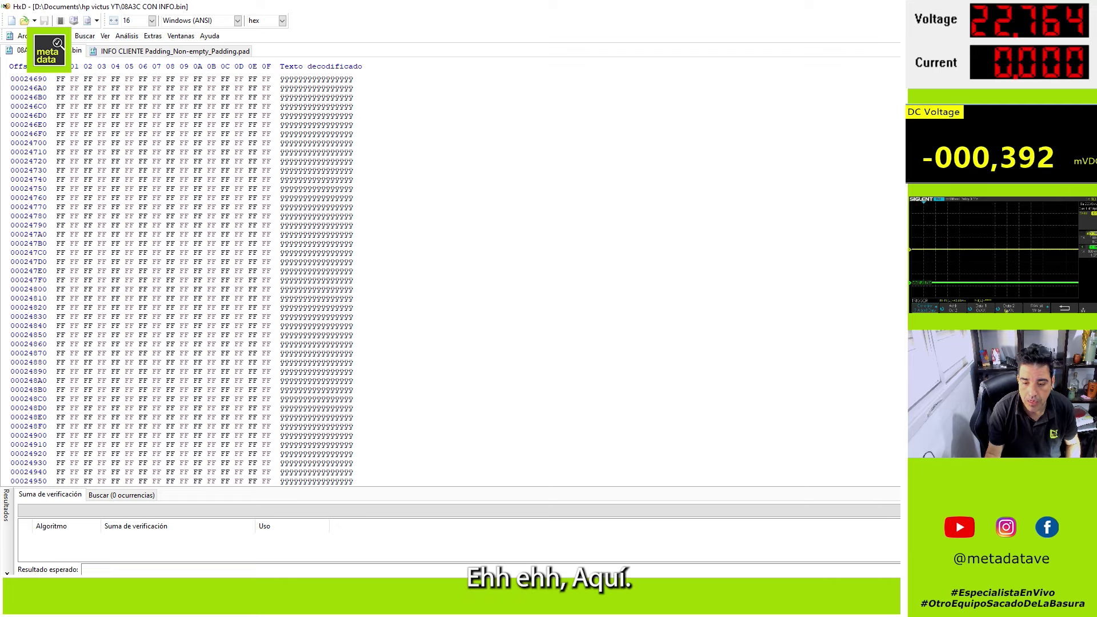
click(526, 565)
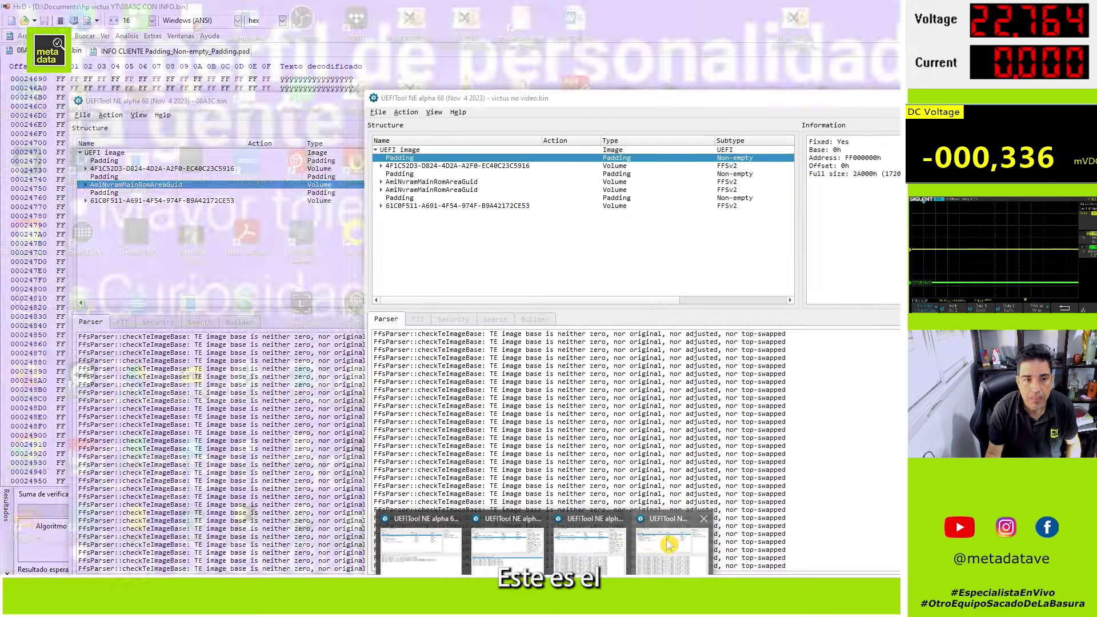
click(662, 544)
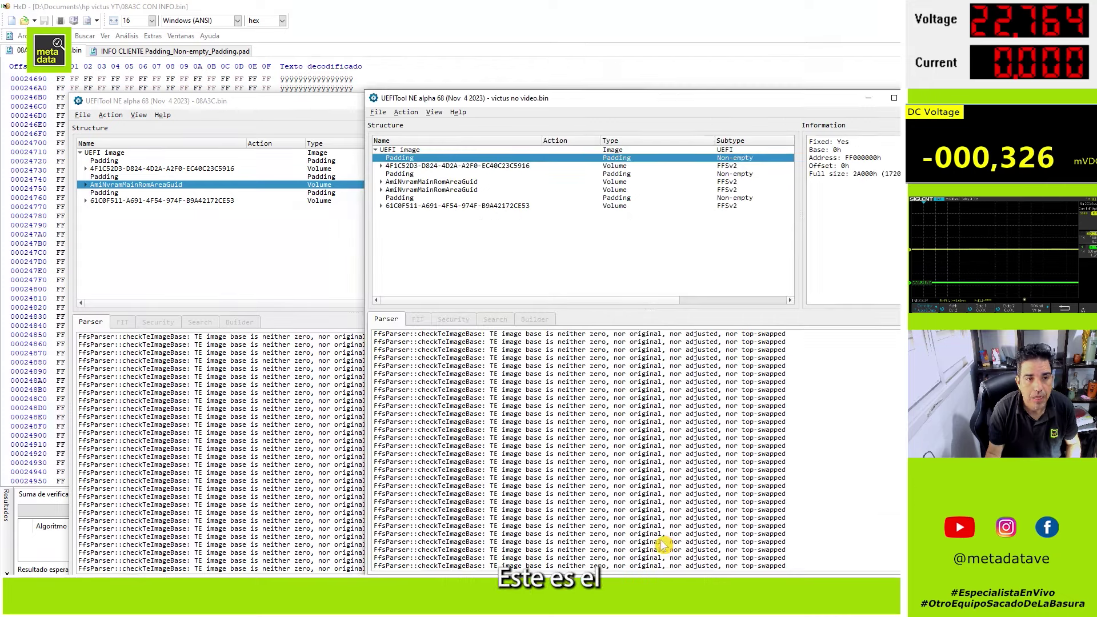
click(380, 113)
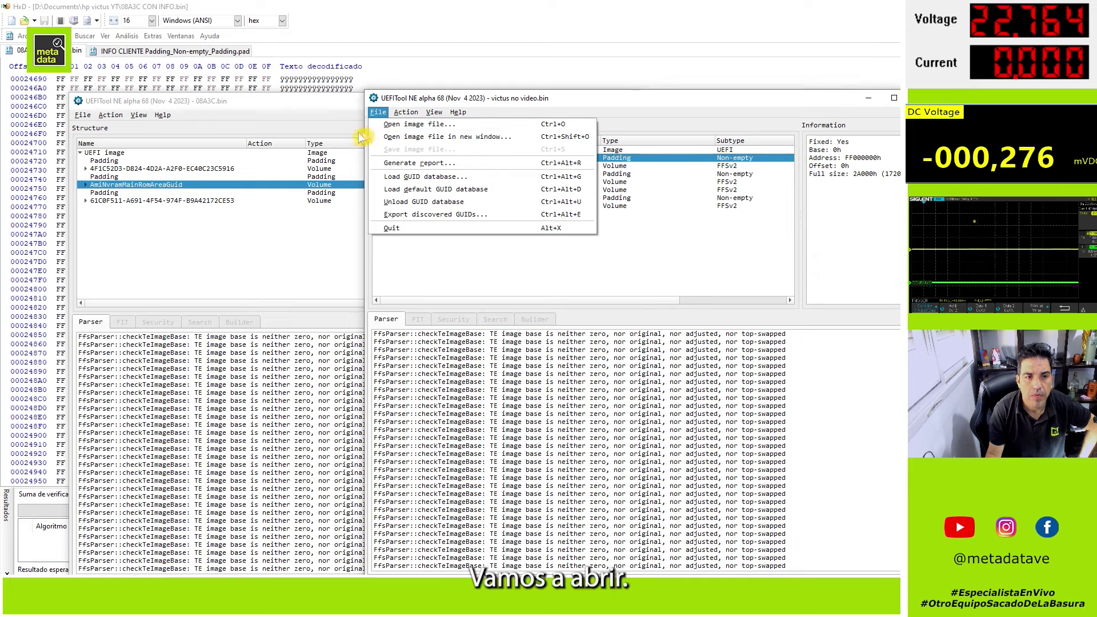
click(273, 110)
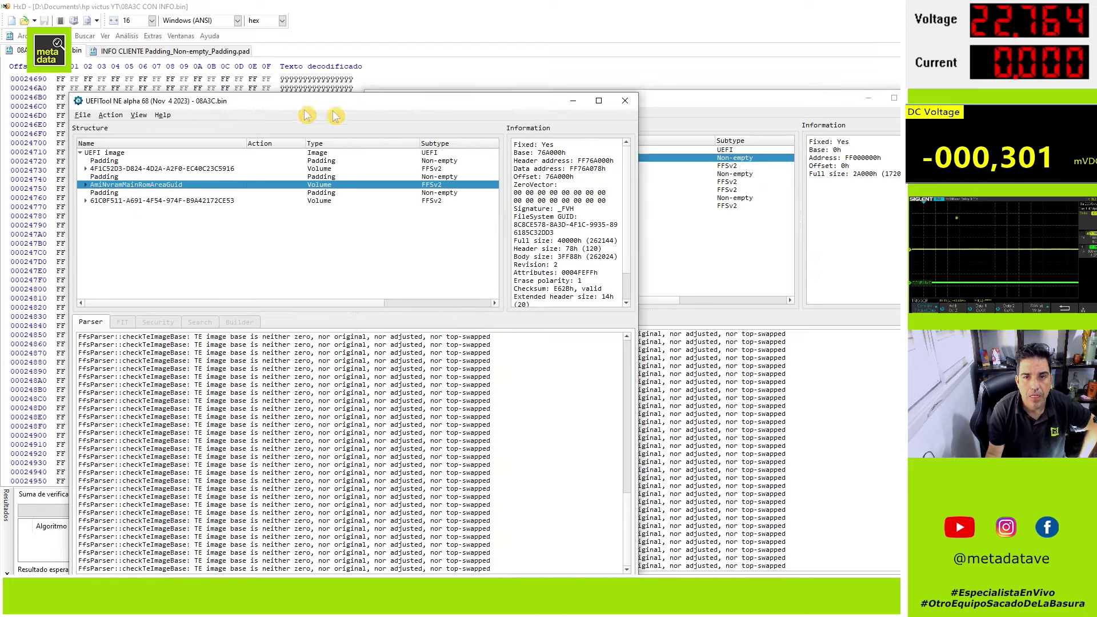
drag(672, 105, 697, 103)
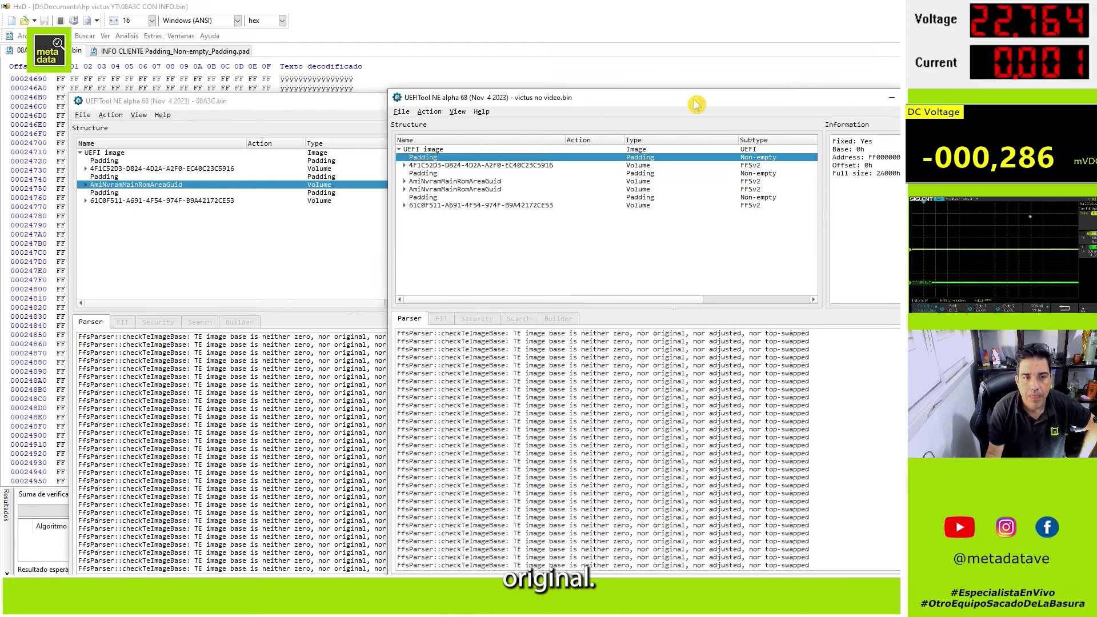
click(83, 115)
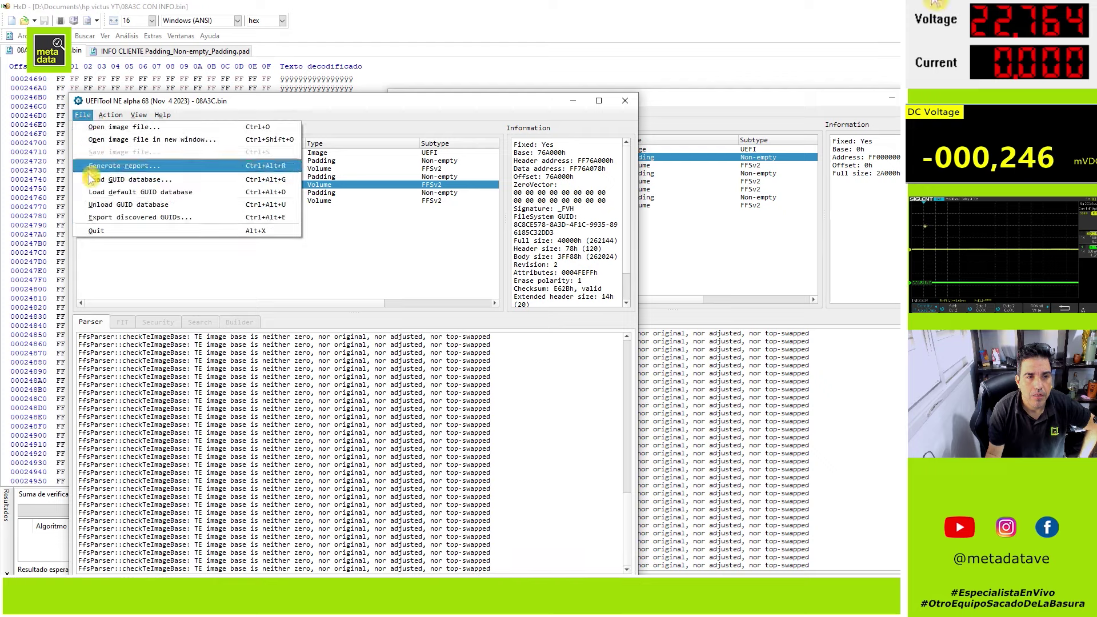
click(105, 227)
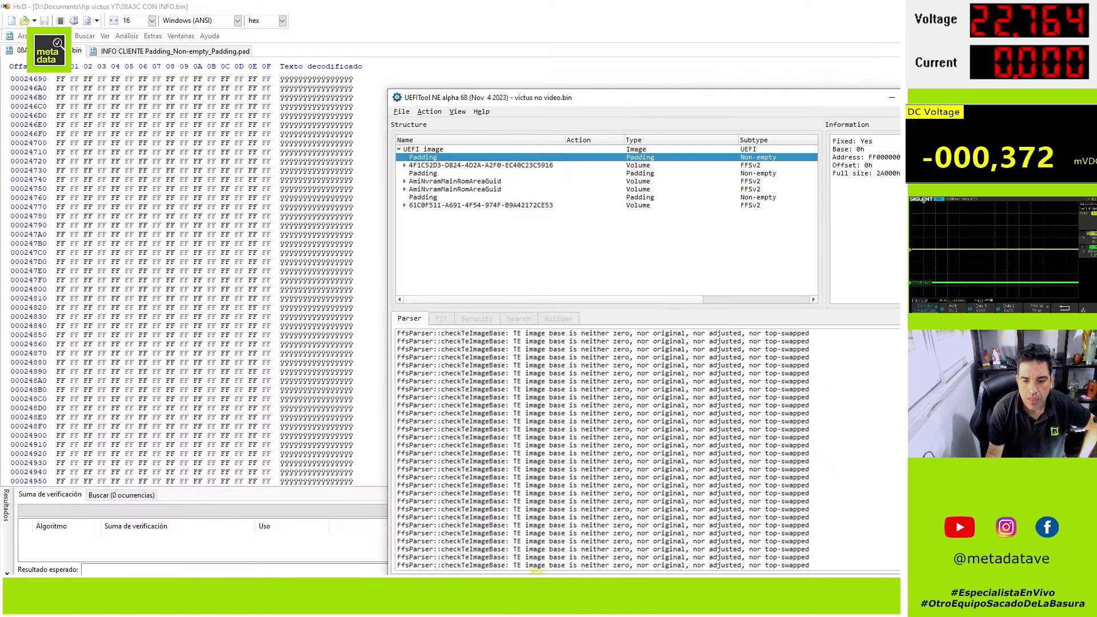
Start a new UEFITool window and load 08A3C CON INFO.bin into it from the hp victus YT folder
right_click(468, 532)
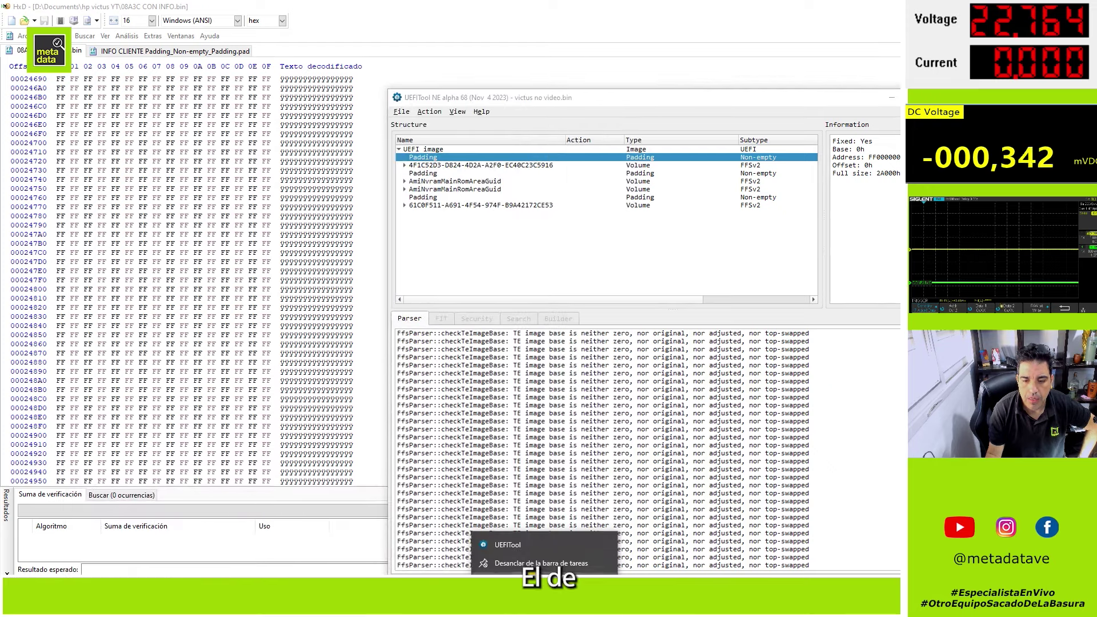
click(535, 554)
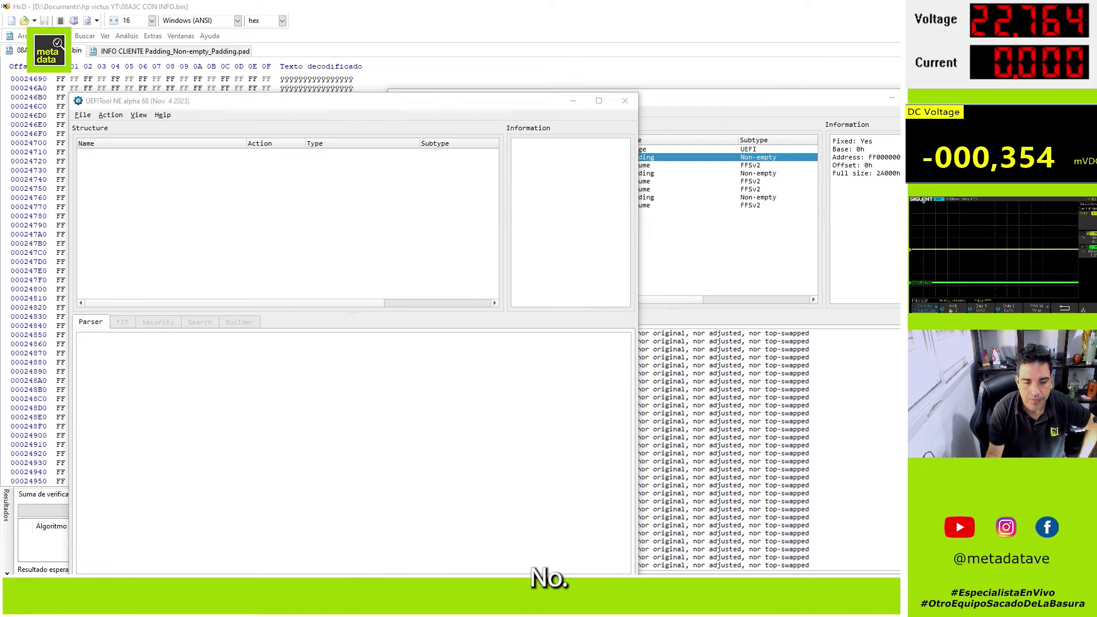
mouse_move(288, 543)
click(374, 548)
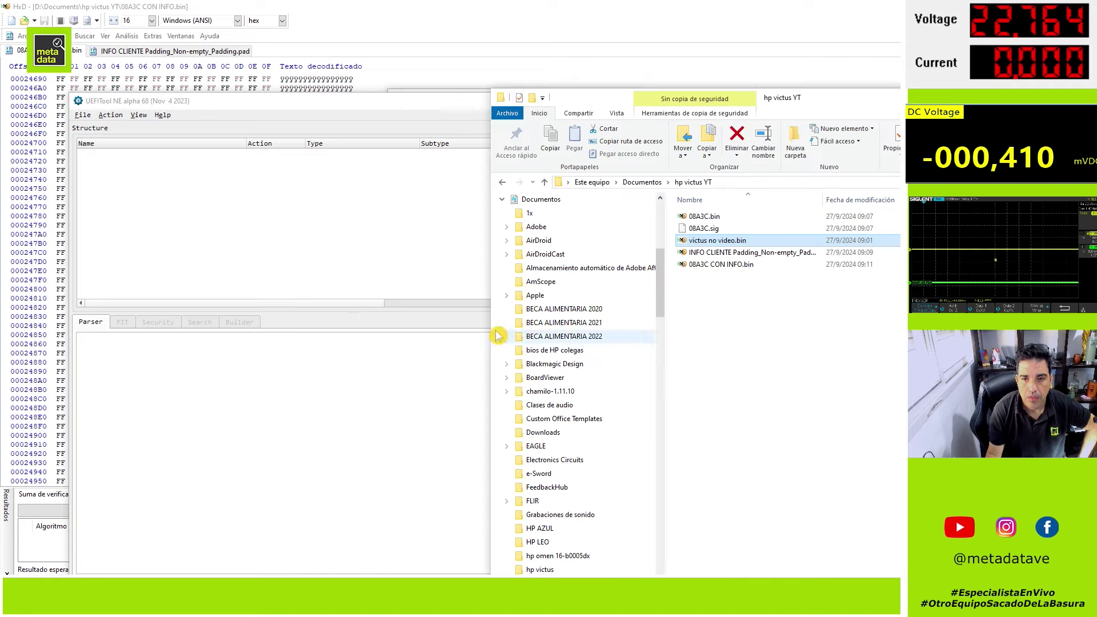
click(706, 253)
click(701, 265)
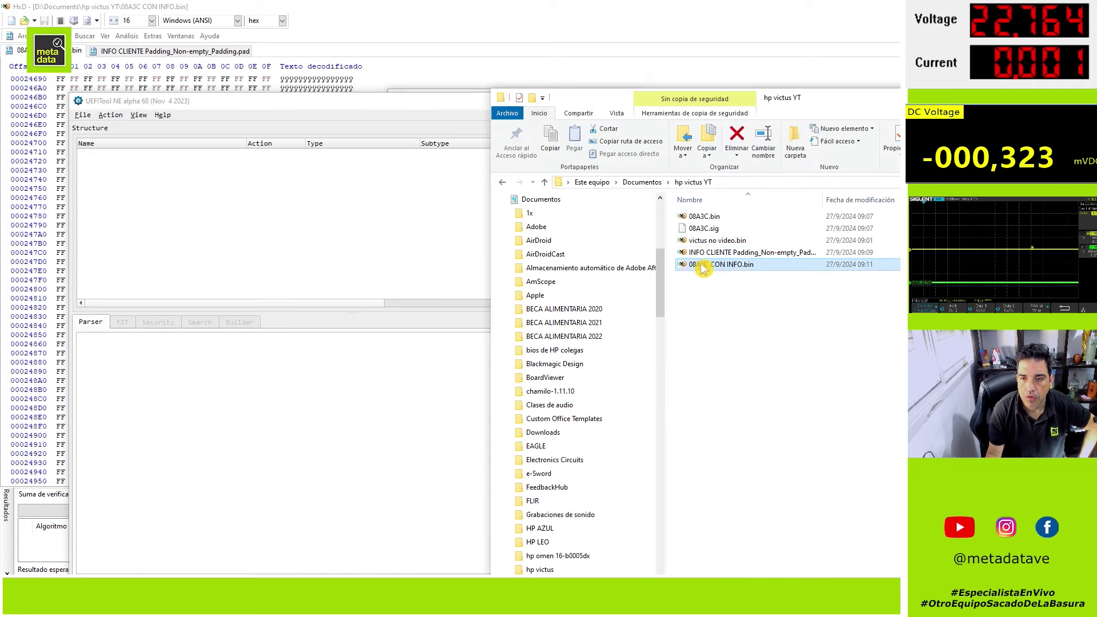
drag(702, 270, 333, 209)
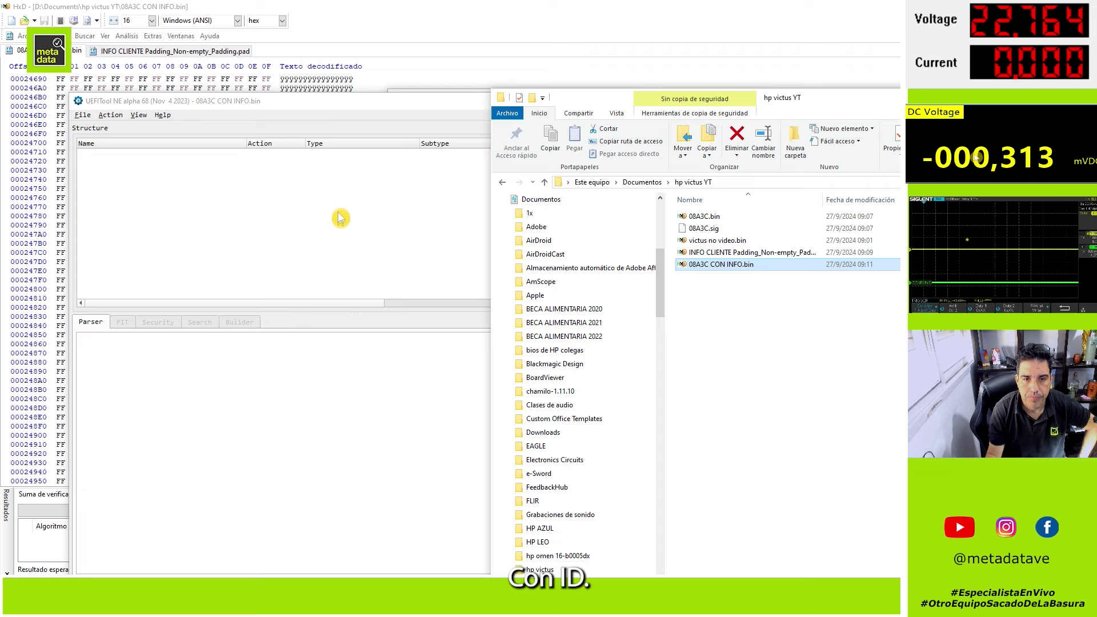
Clear the folder window away and reposition the victus no video.bin window beside the 08A3C CON INFO.bin window
click(392, 119)
drag(857, 113, 468, 160)
click(857, 141)
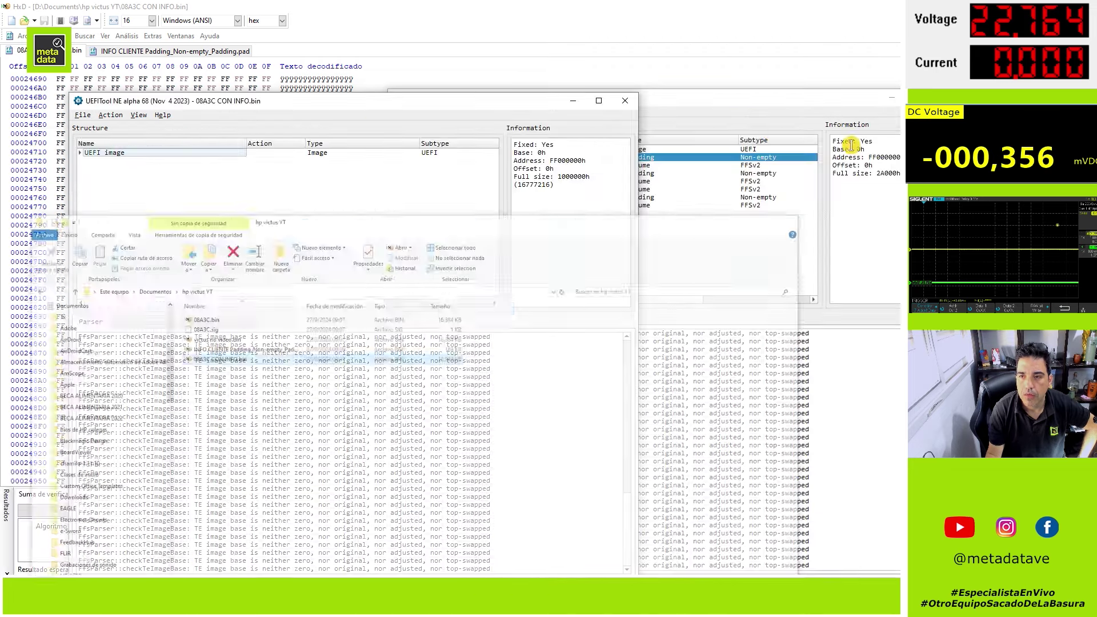
drag(743, 103, 674, 71)
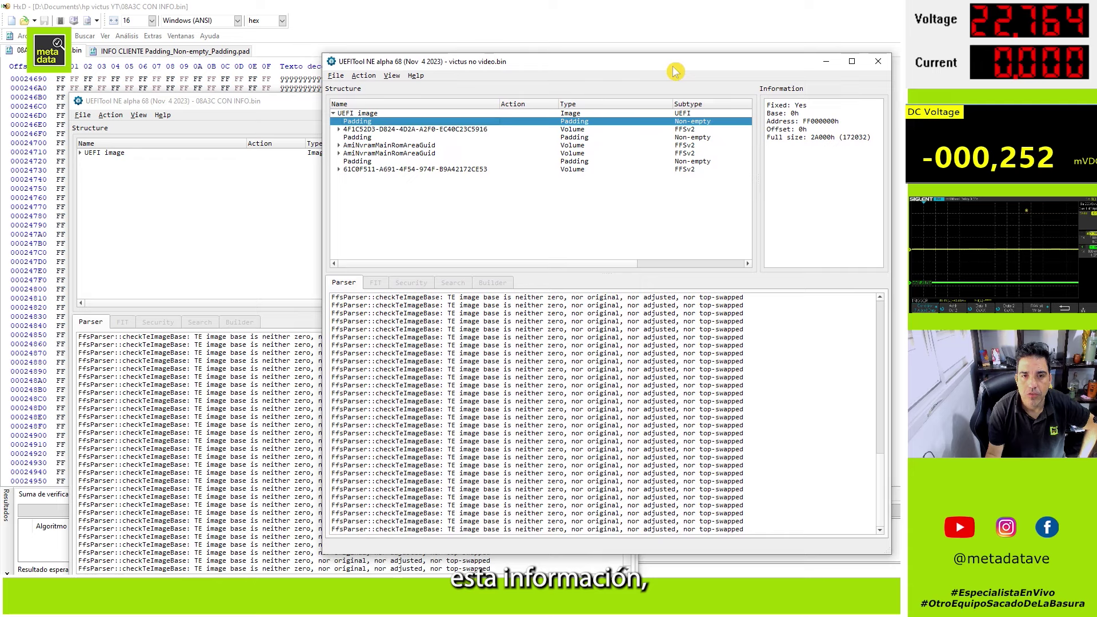
Check both AmiNvramMainRomAreaGuid volumes' details and extract the first as is to Volume_FFSv2_AmiNvramMainRomAreaGuid 76A000.vol in the hp victus YT folder
click(396, 146)
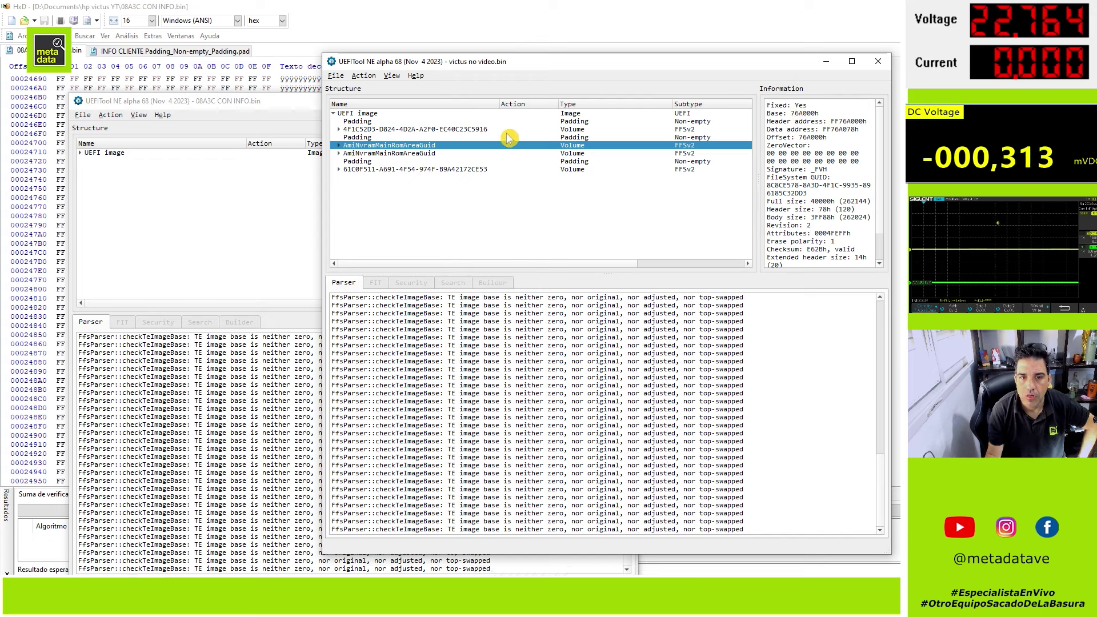
click(475, 153)
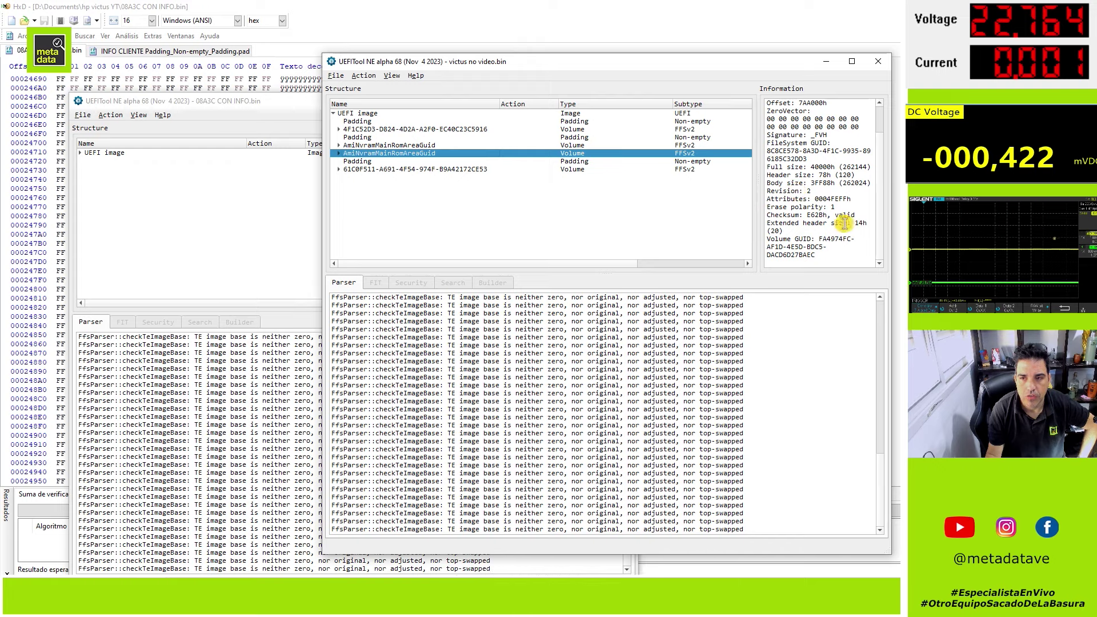
click(444, 146)
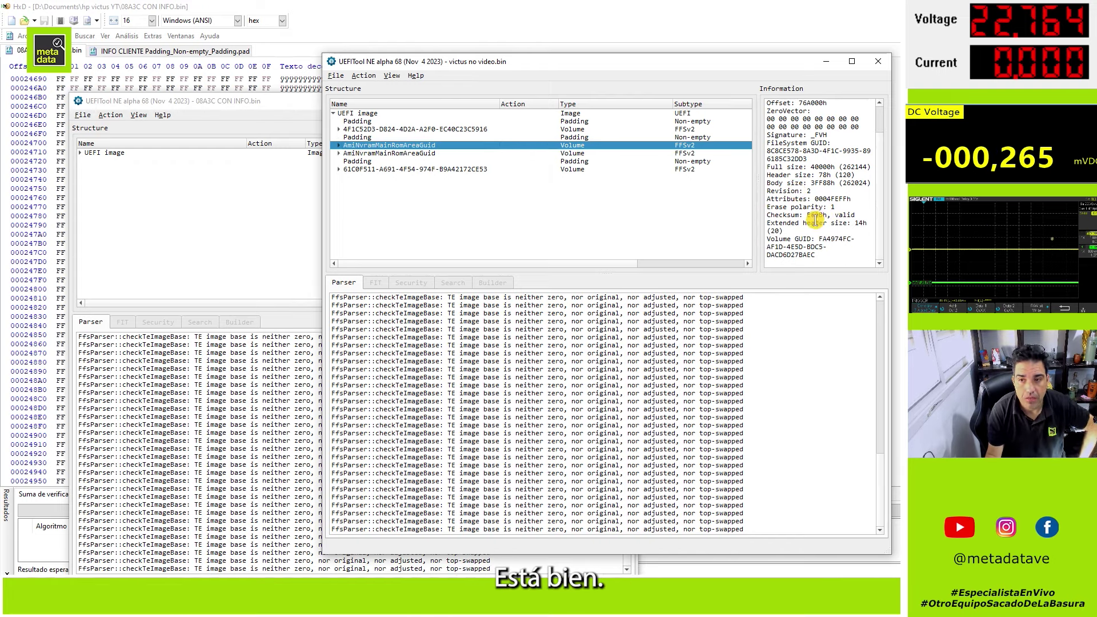
scroll(815, 220, up, 2)
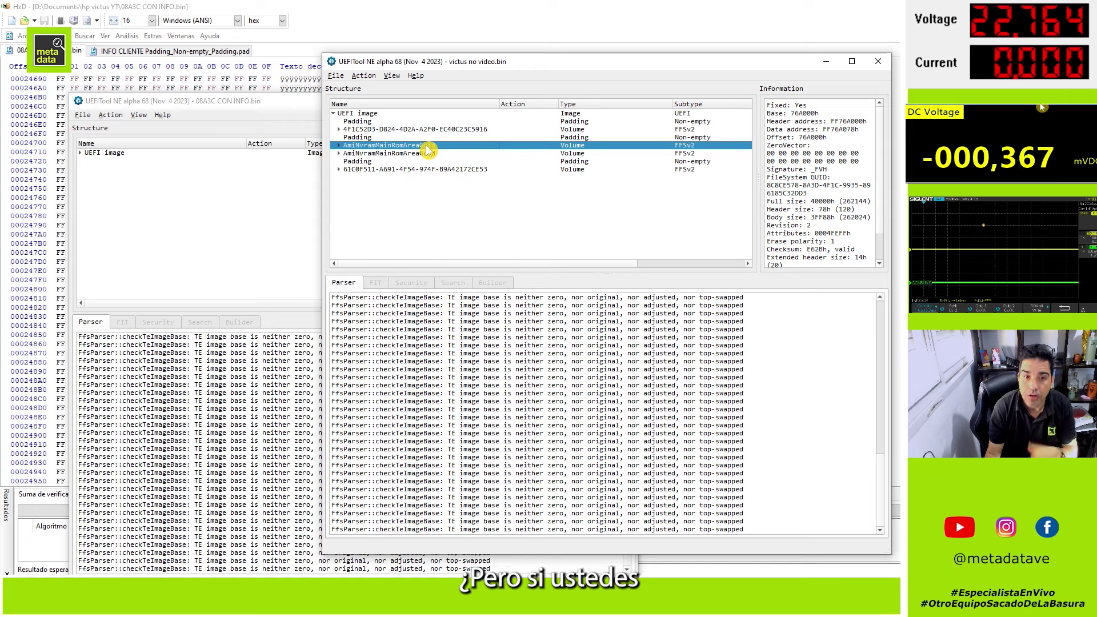
right_click(377, 148)
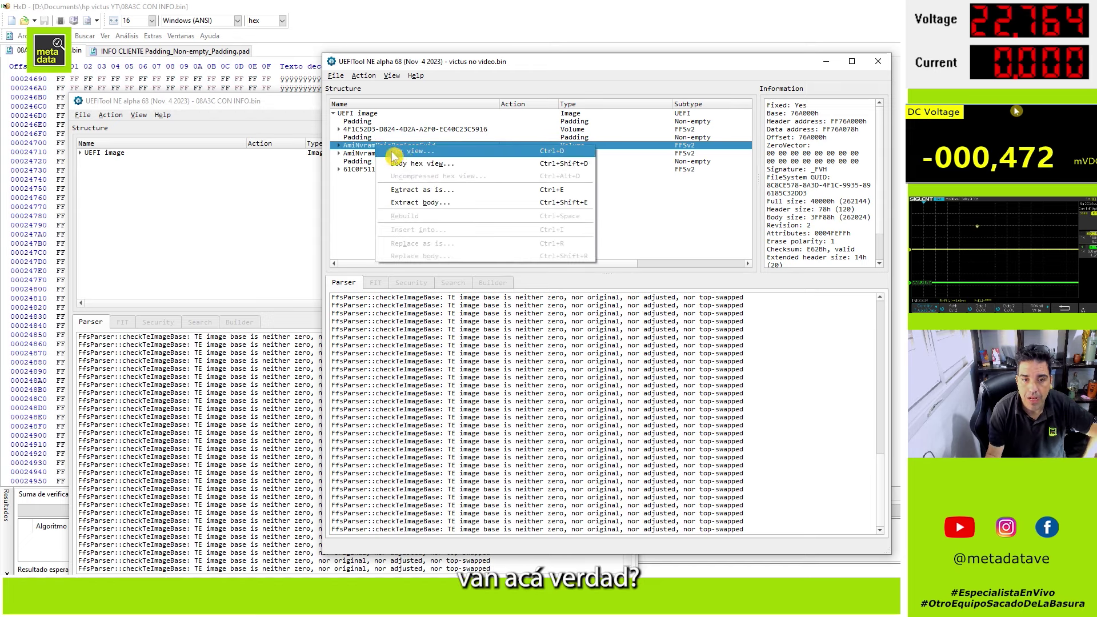
click(418, 193)
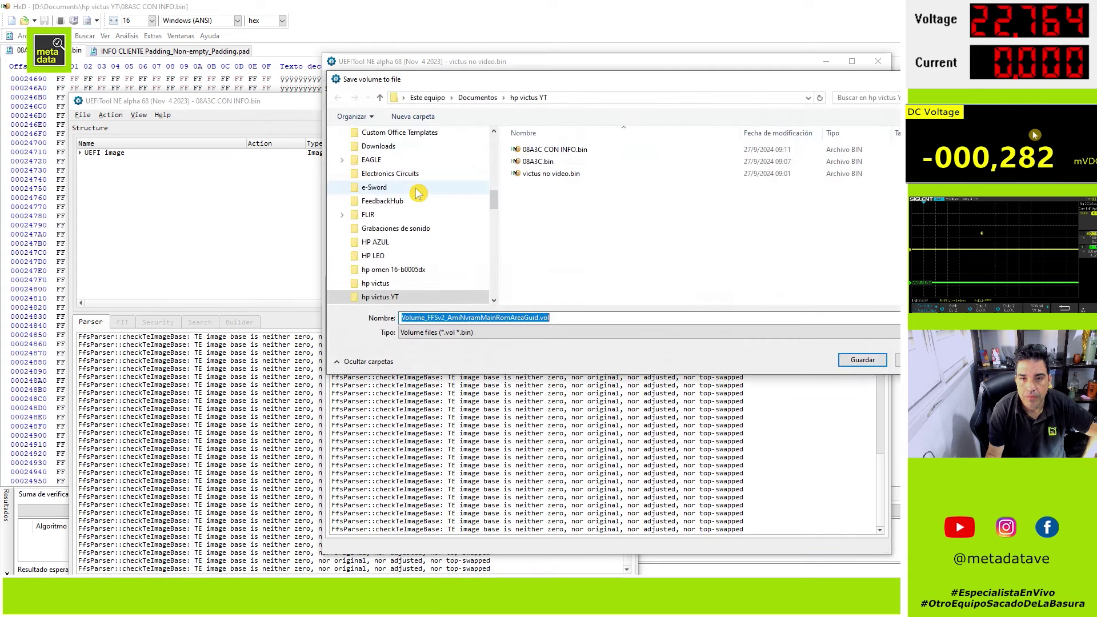
click(541, 319)
drag(628, 80, 574, 224)
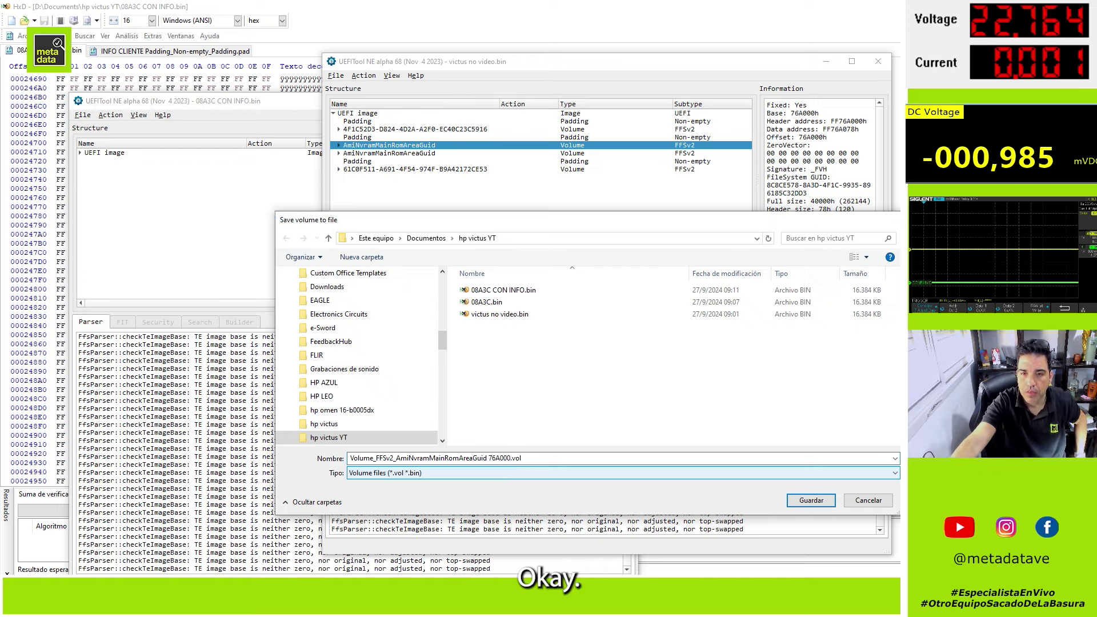
key(Return)
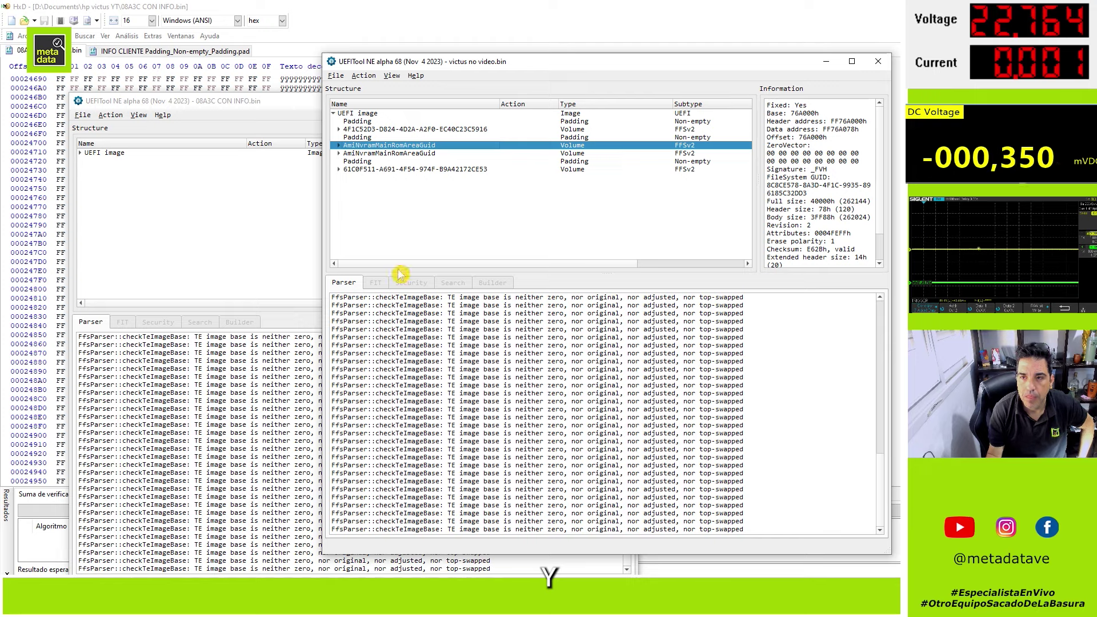
Extract the second AmiNvramMainRomAreaGuid volume as is, naming the file Volume_FFSv2_AmiNvramMainRomAreaGuid 7AA000.vol
click(402, 153)
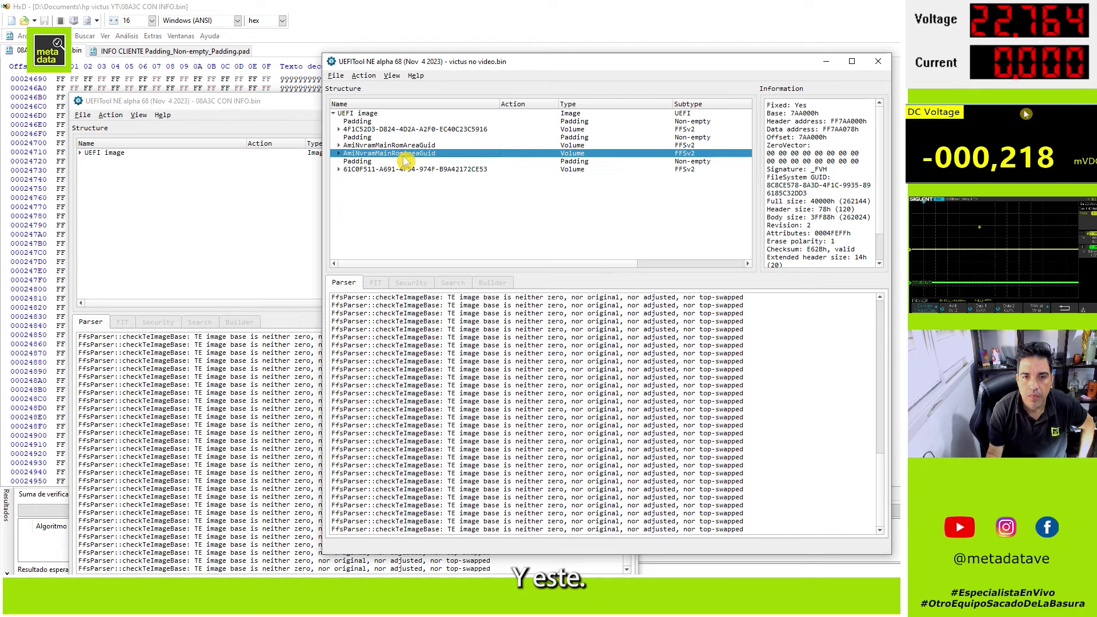
right_click(403, 154)
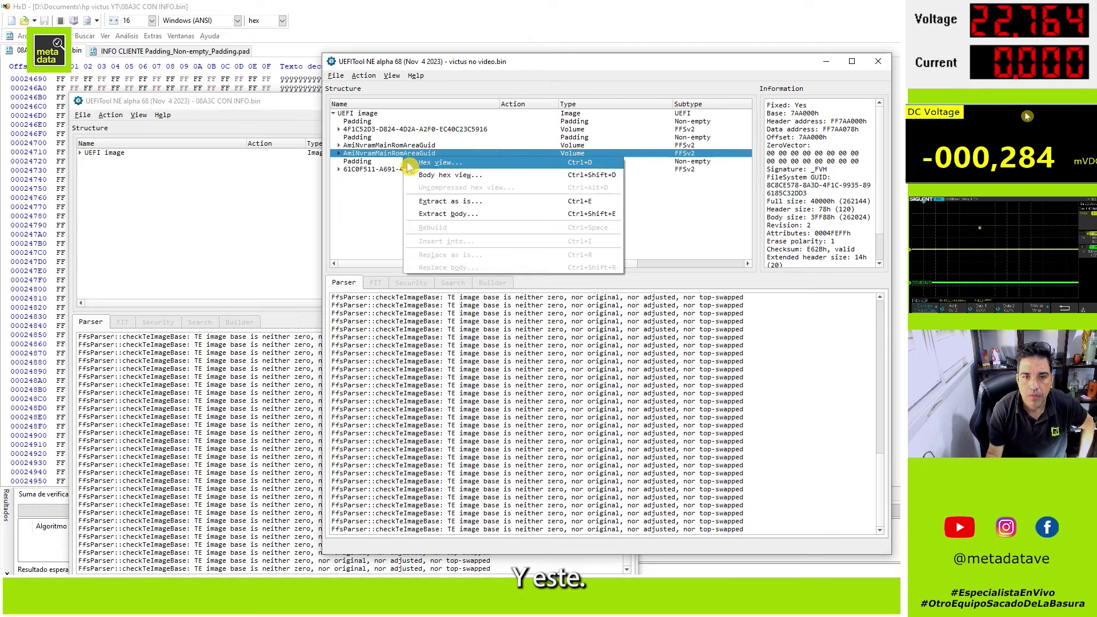
click(428, 203)
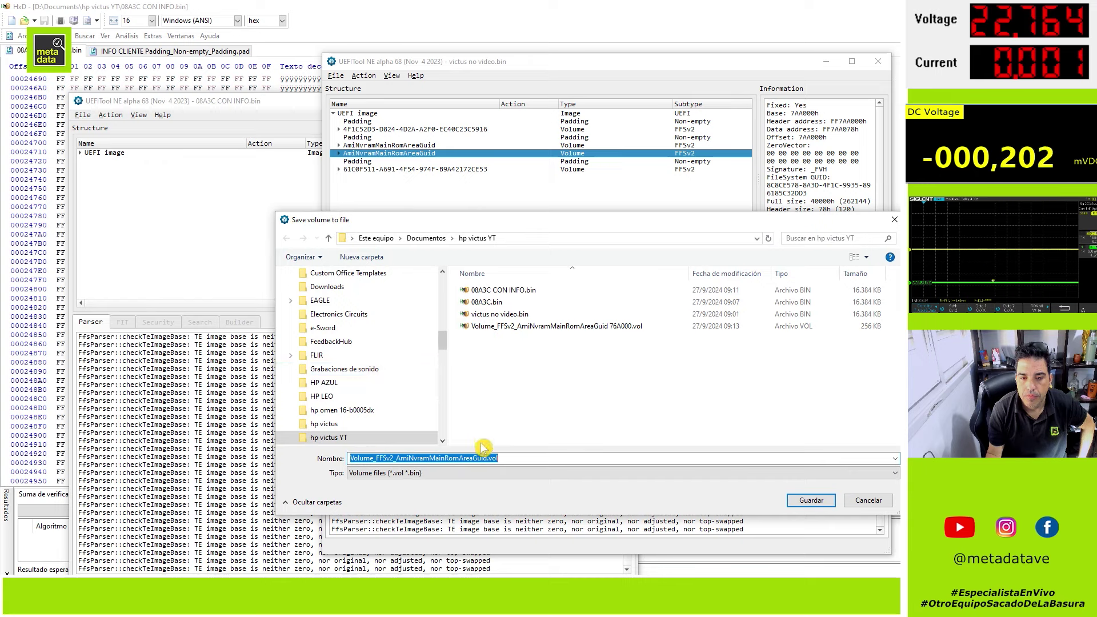
click(487, 459)
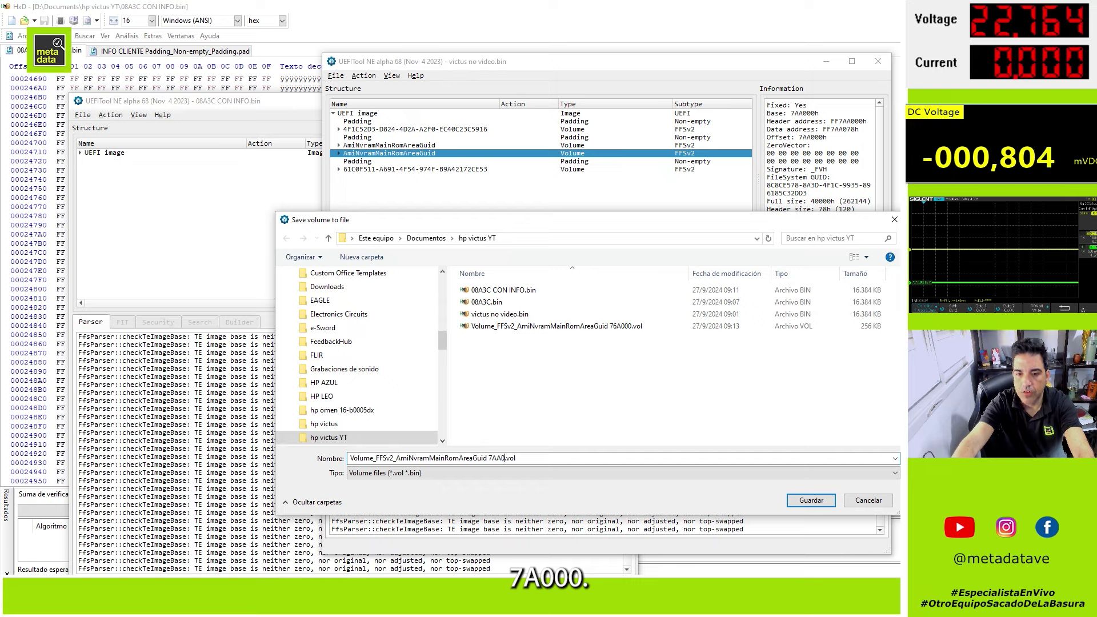
key(Return)
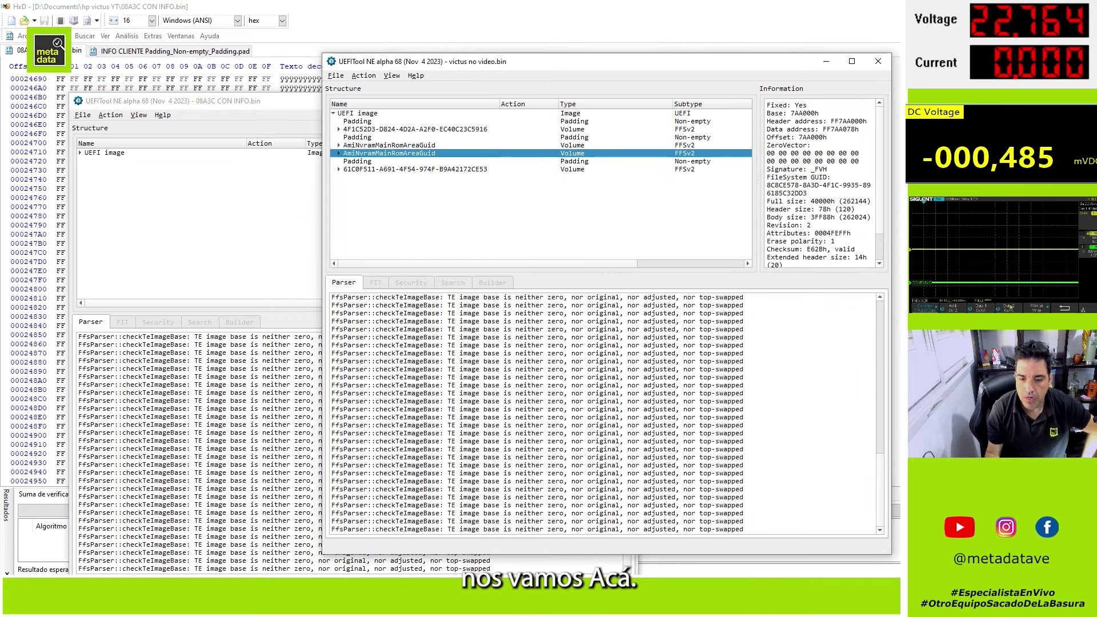
Switch to HxD, close the INFO CLIENTE padding file and open Volume_FFSv2_AmiNvramMainRomAreaGuid 76A000.vol
key(alt+Tab)
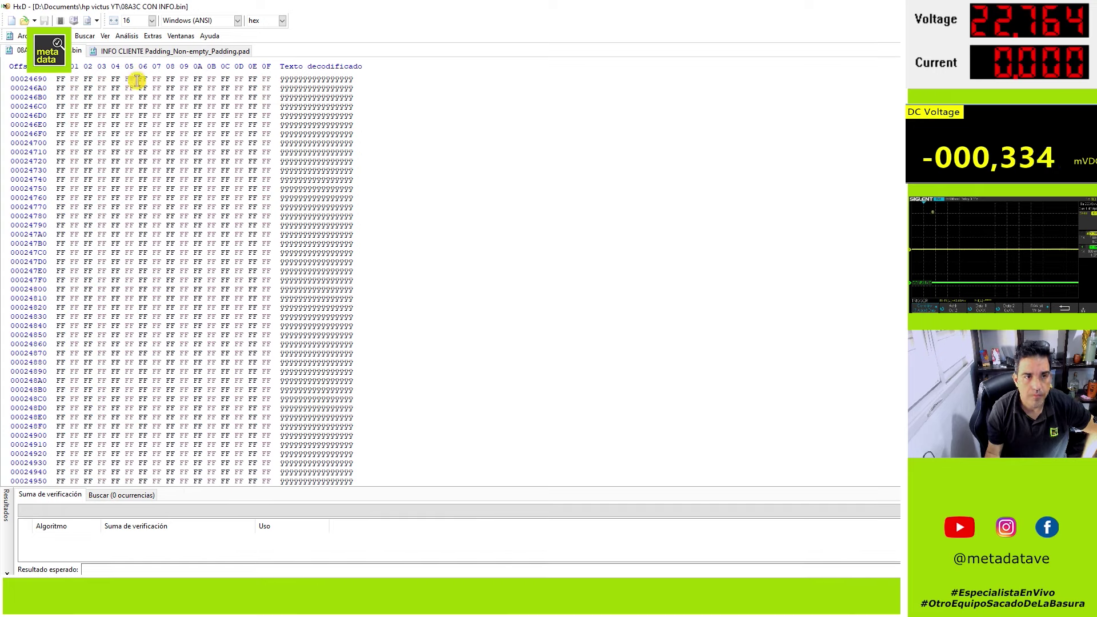
click(123, 52)
right_click(121, 53)
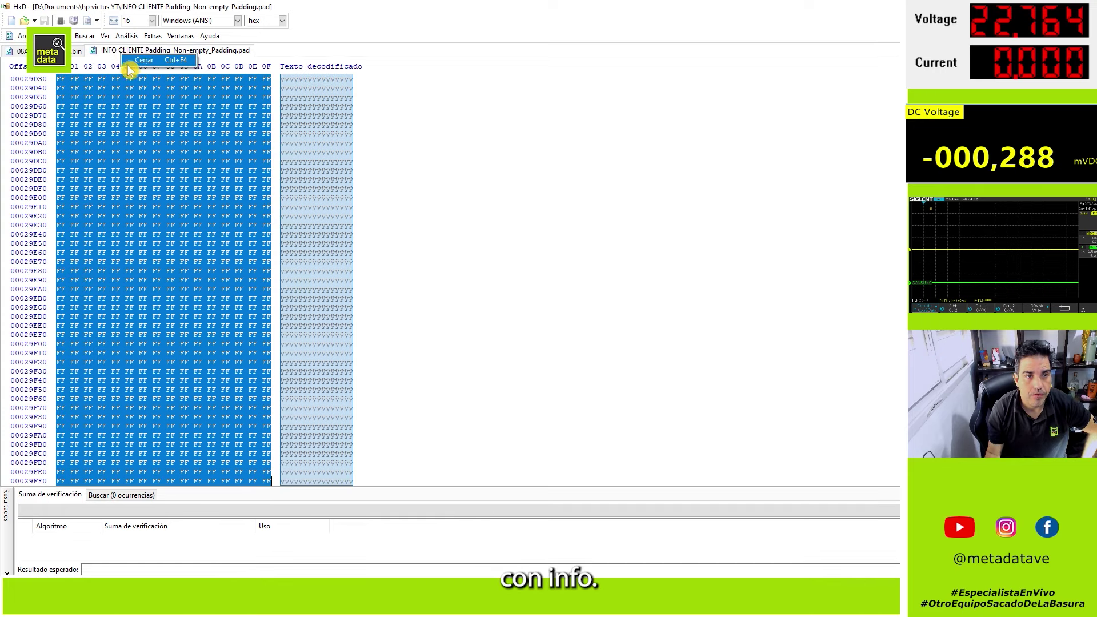
click(142, 60)
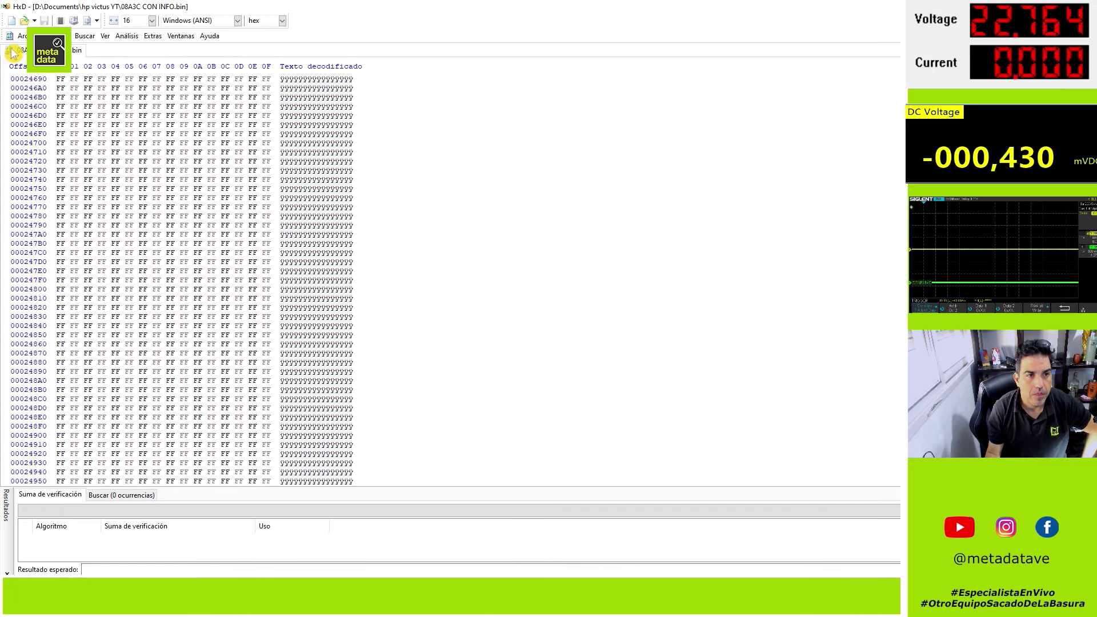
click(22, 36)
click(46, 60)
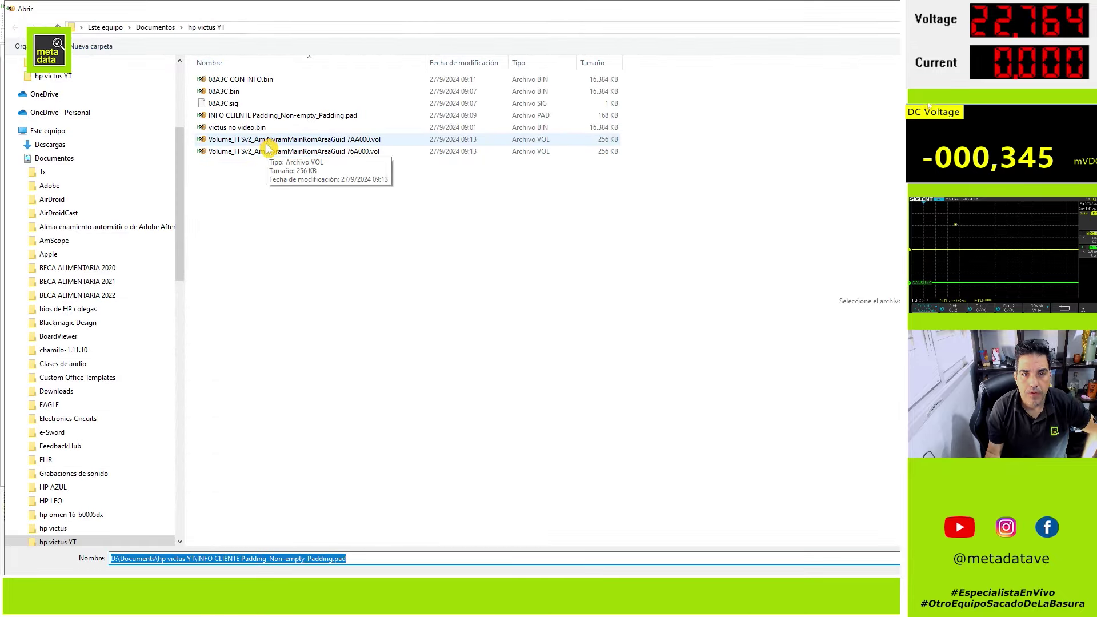
double_click(273, 154)
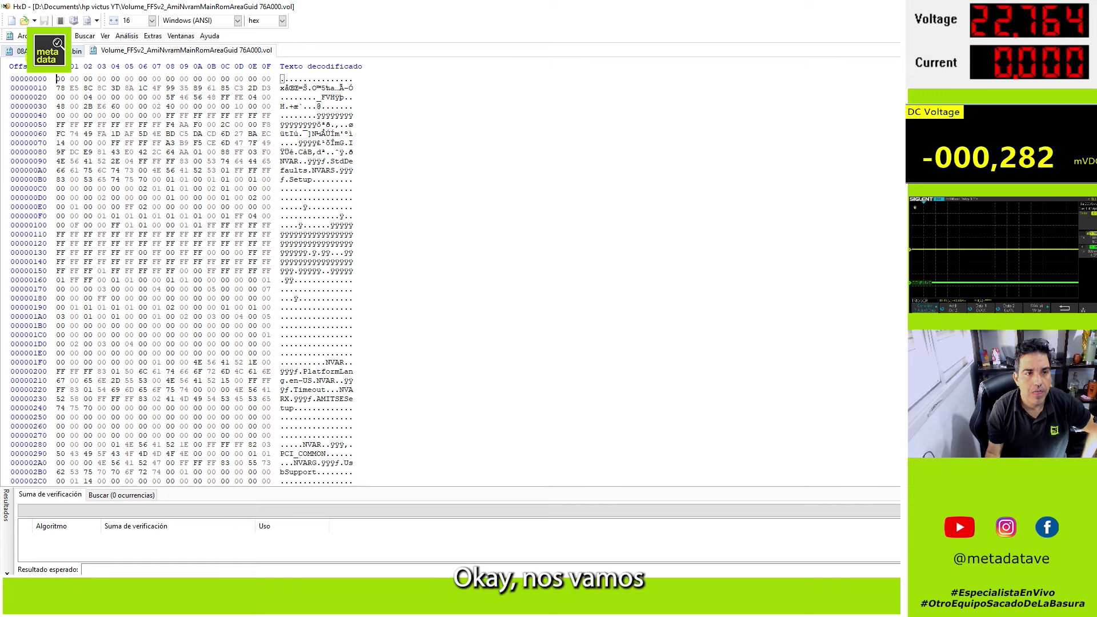
Go to hexadecimal offset 76A000, counted from the beginning, in 08A3C CON INFO.bin
click(77, 51)
click(83, 36)
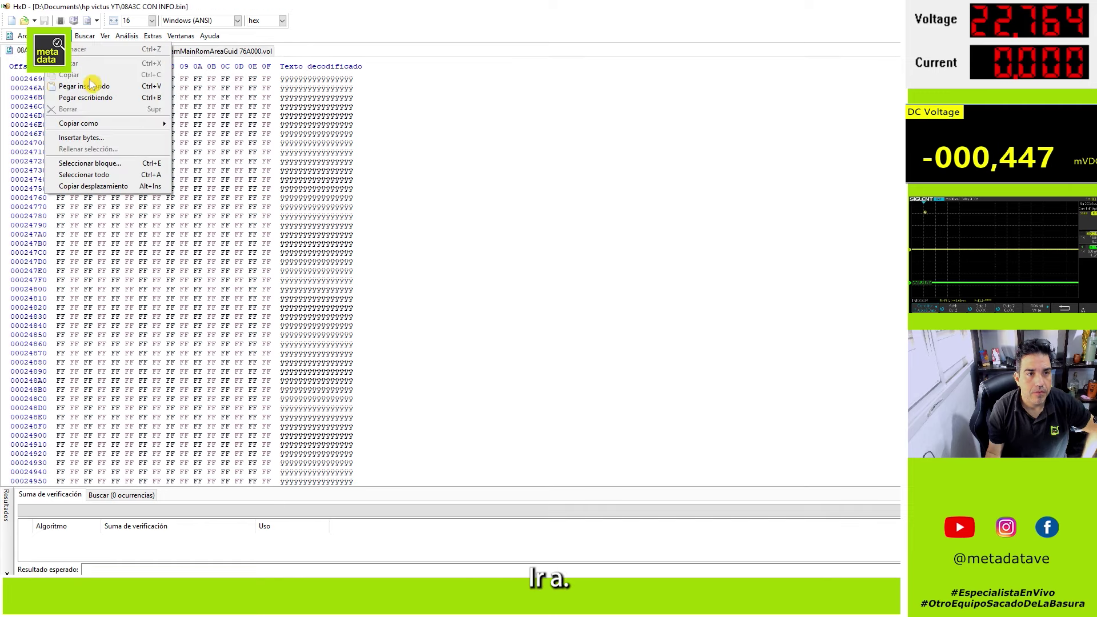
click(94, 97)
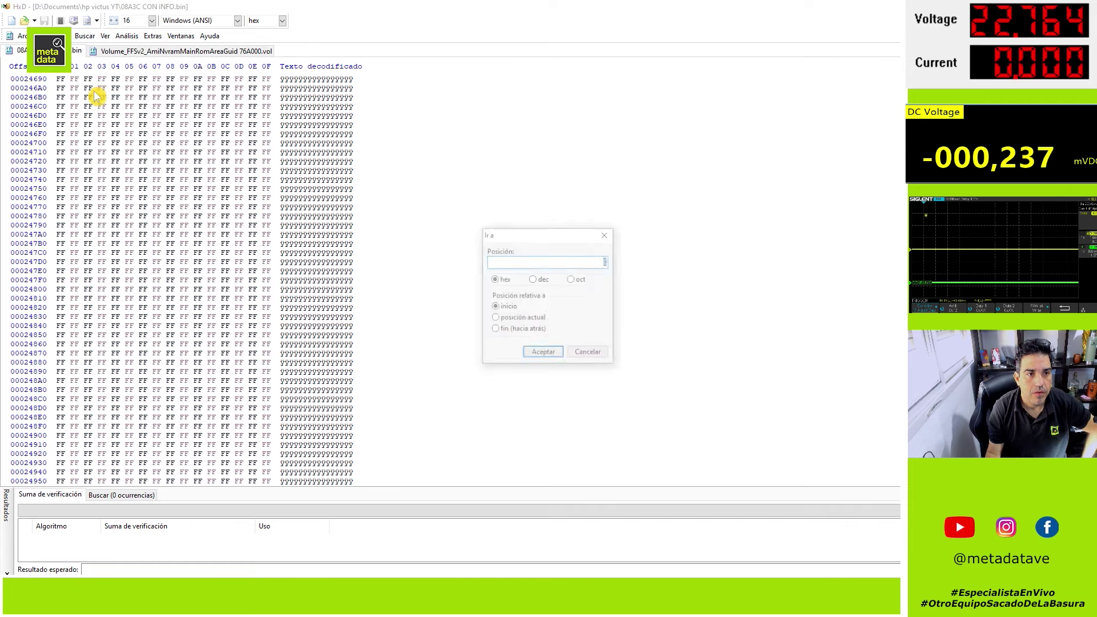
text(76A000)
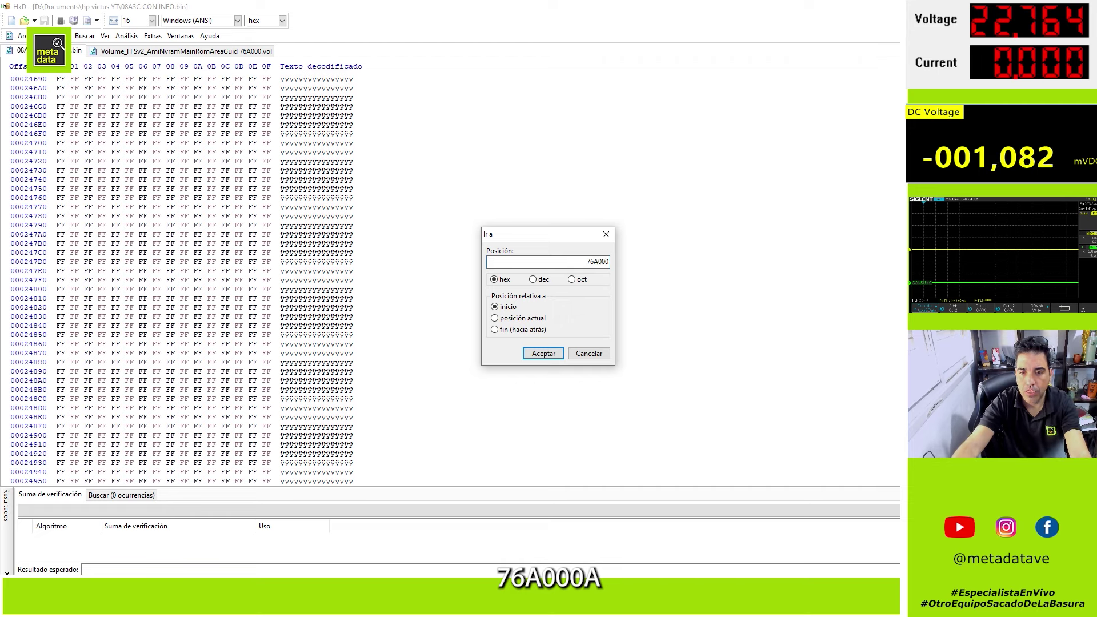
key(Return)
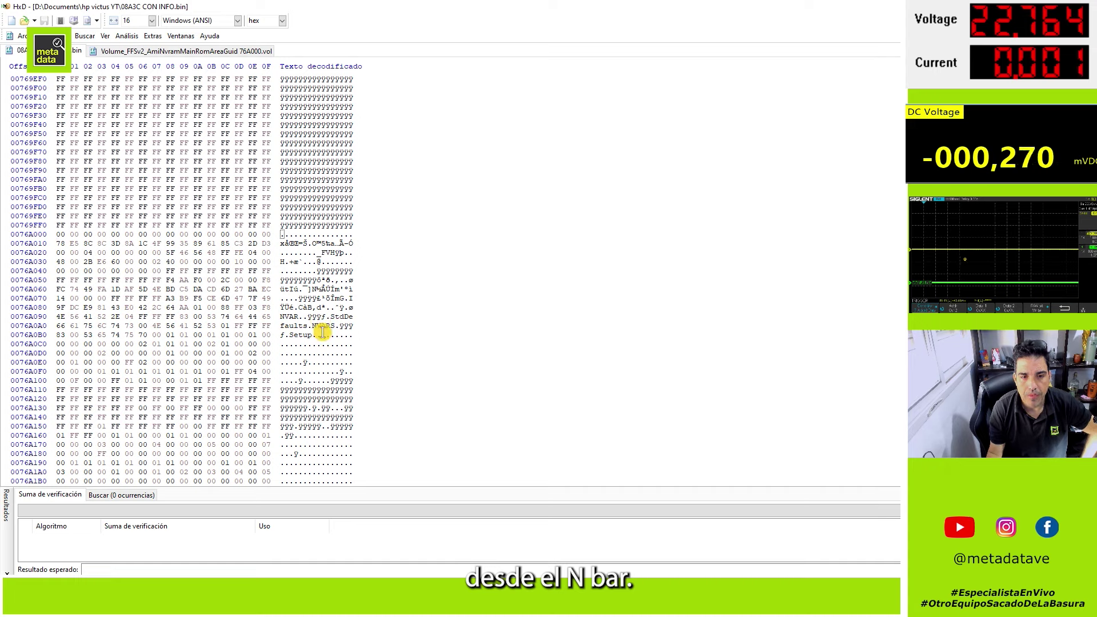
Select and copy the entire contents of Volume_FFSv2_AmiNvramMainRomAreaGuid 76A000.vol
click(207, 54)
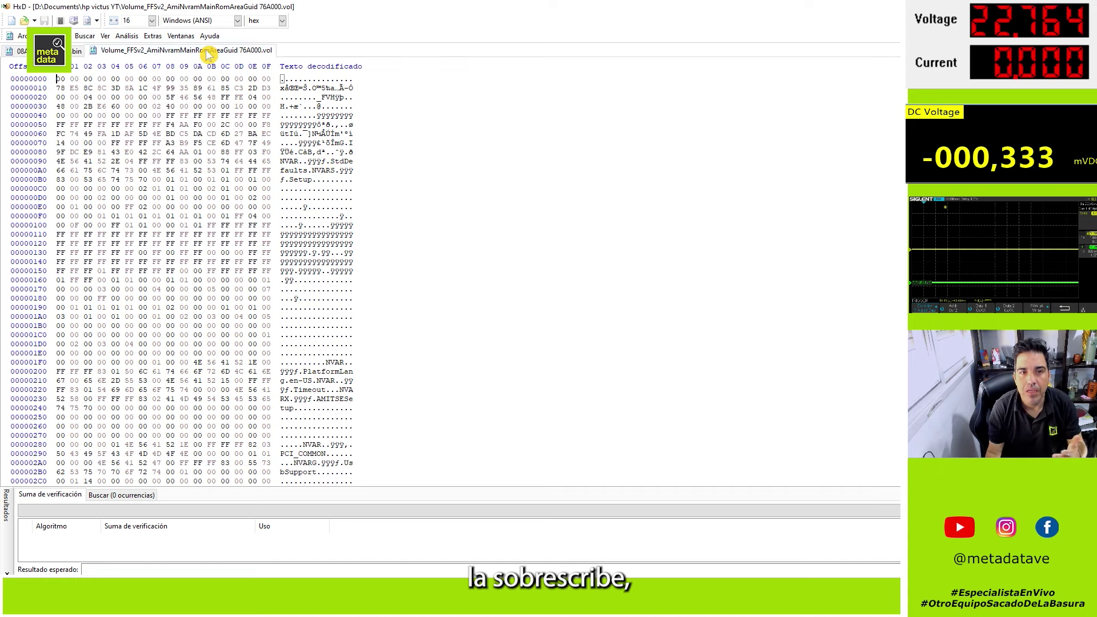
click(57, 35)
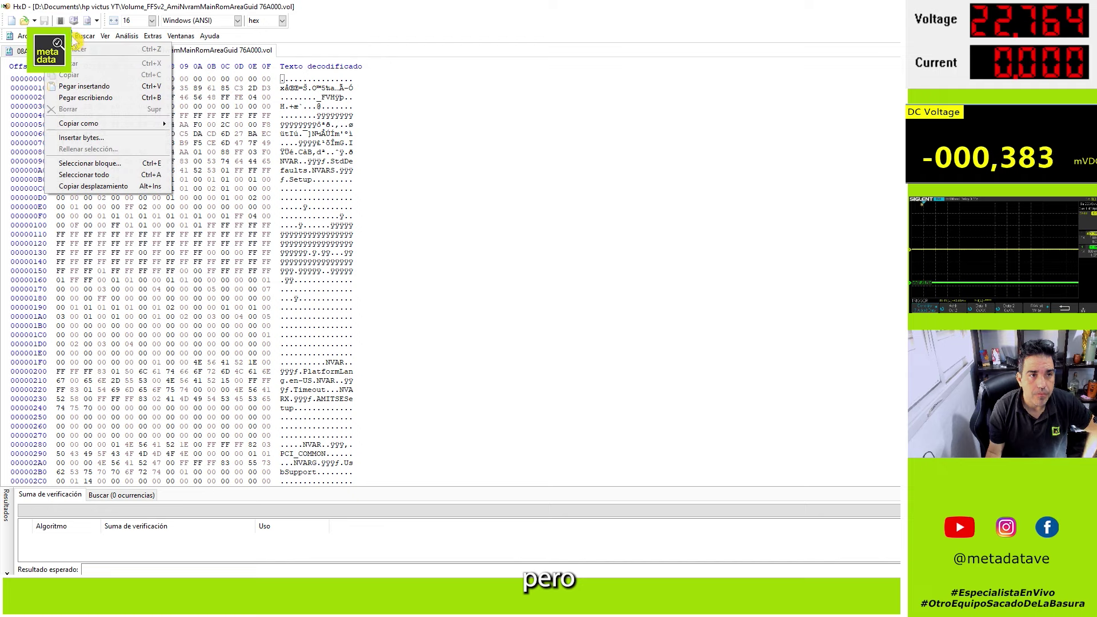
mouse_move(80, 38)
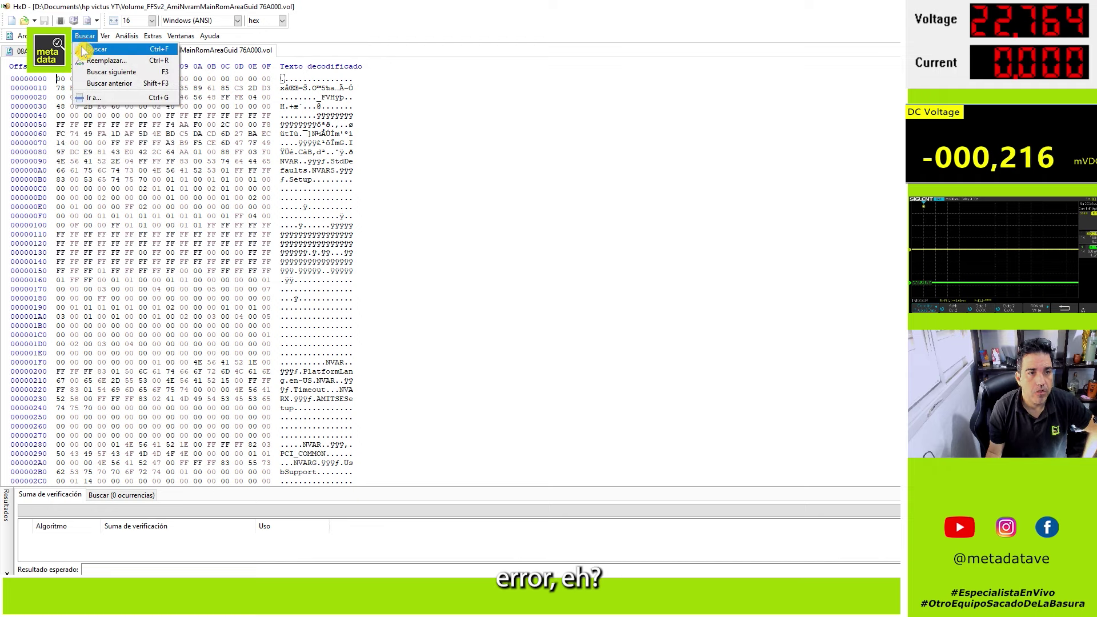
click(379, 28)
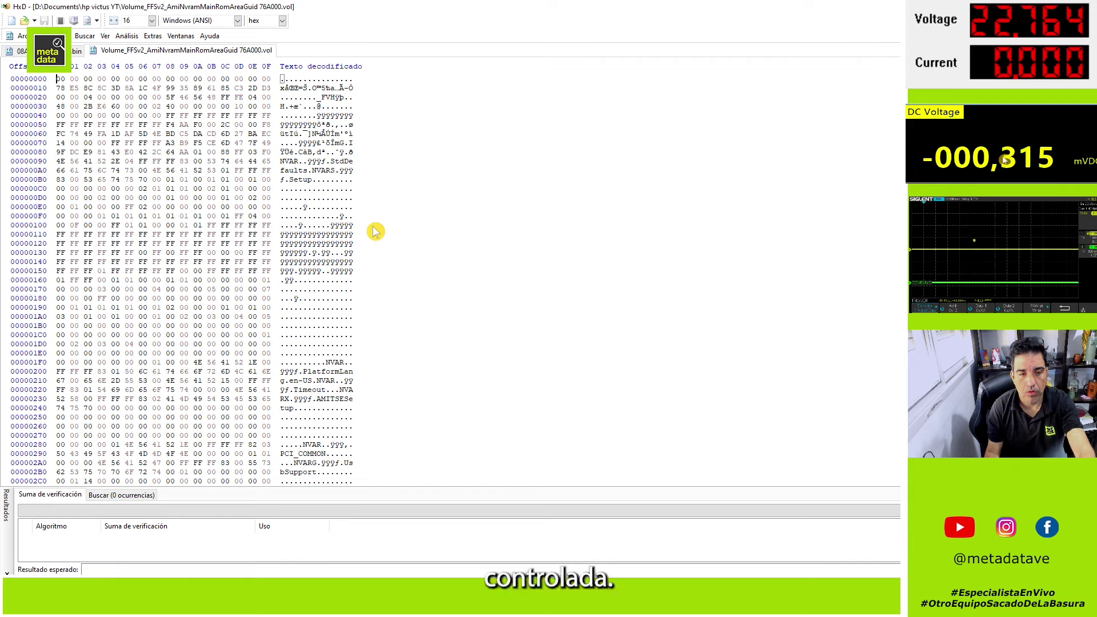
key(ctrl+a)
right_click(221, 218)
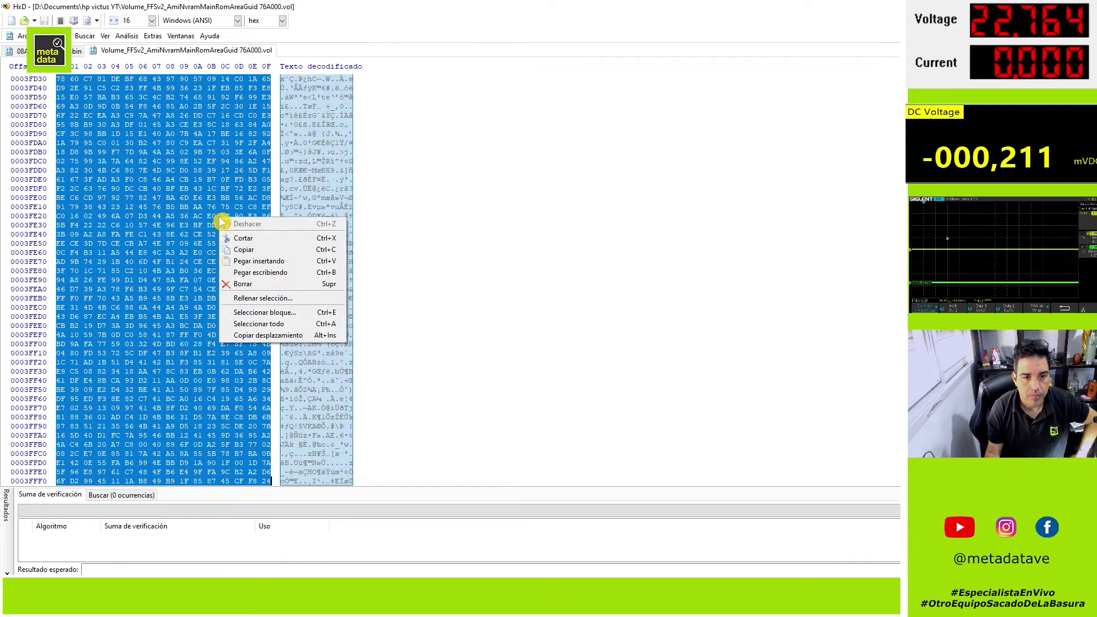
click(246, 249)
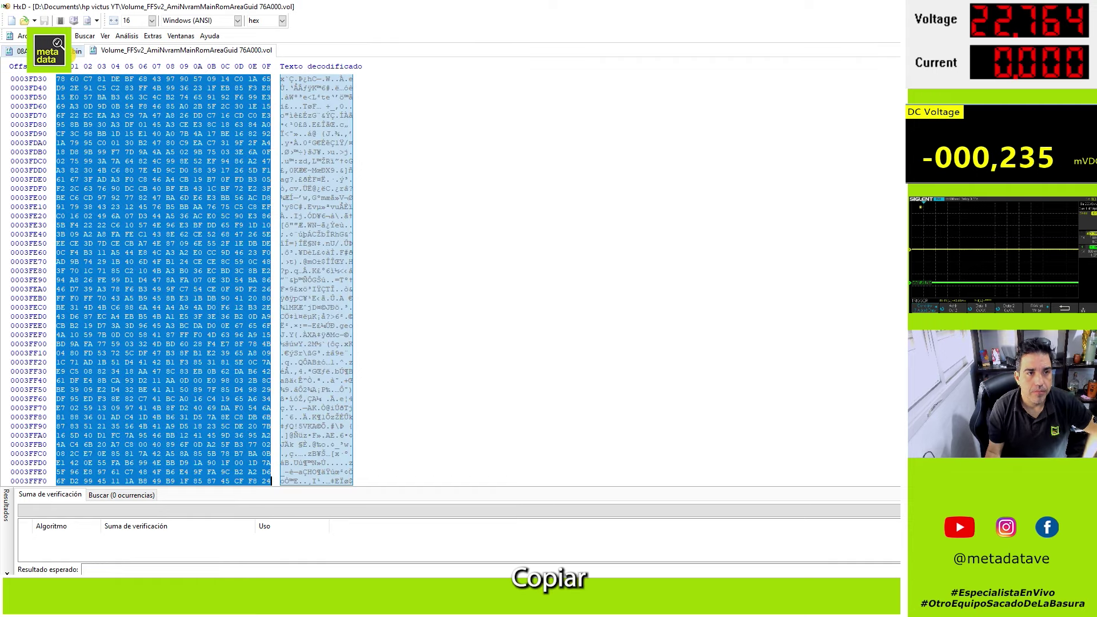
Paste the copied volume over the existing bytes in 08A3C CON INFO.bin, overwriting from offset 76A000
click(74, 50)
click(60, 232)
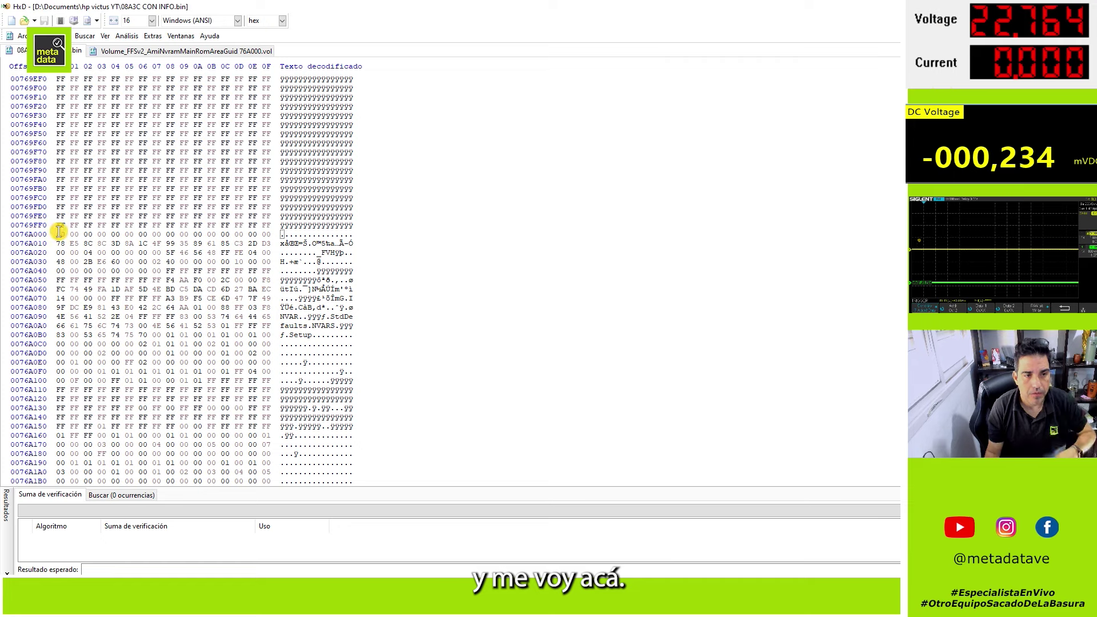
right_click(58, 233)
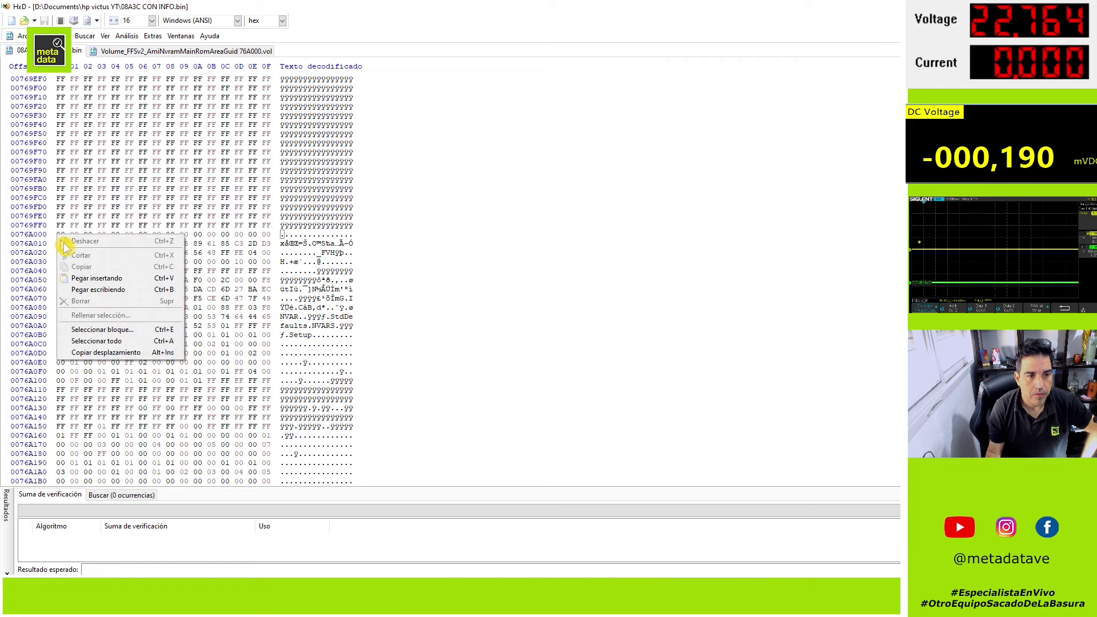
click(105, 291)
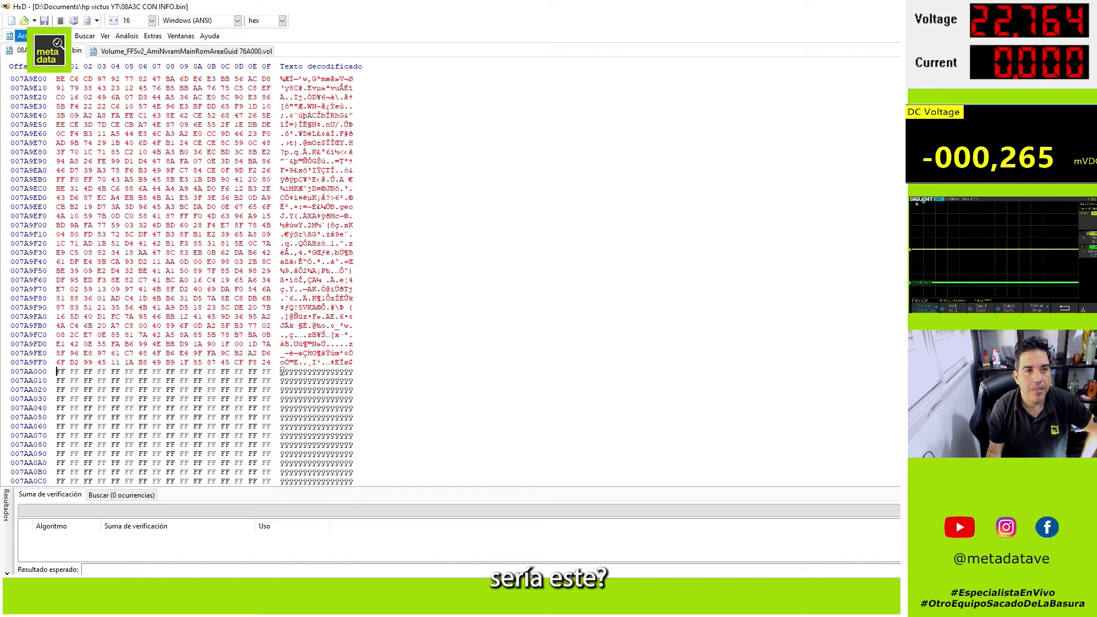
Open Volume_FFSv2_AmiNvramMainRomAreaGuid 7AA000.vol from the hp victus YT folder
click(23, 35)
click(40, 56)
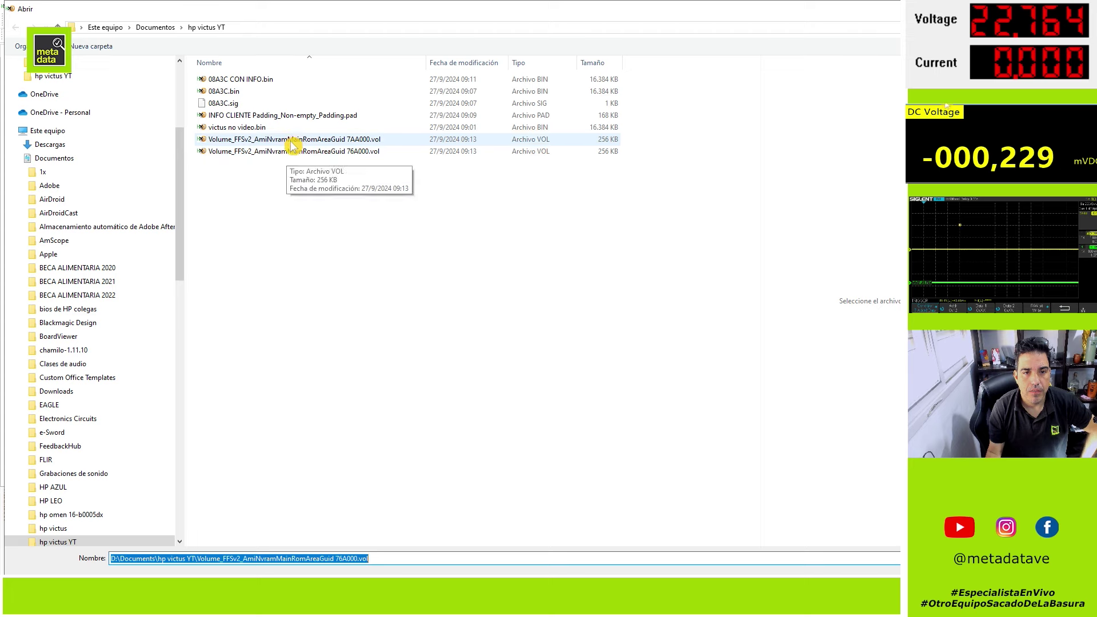
double_click(289, 140)
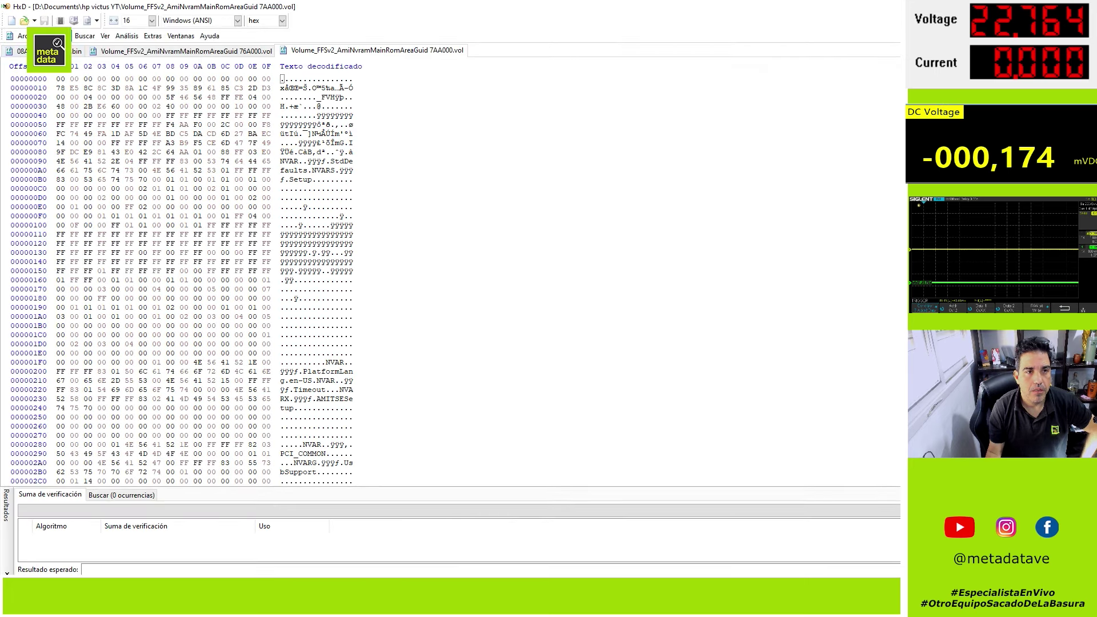
Select and copy the entire contents of Volume_FFSv2_AmiNvramMainRomAreaGuid 7AA000.vol
click(58, 36)
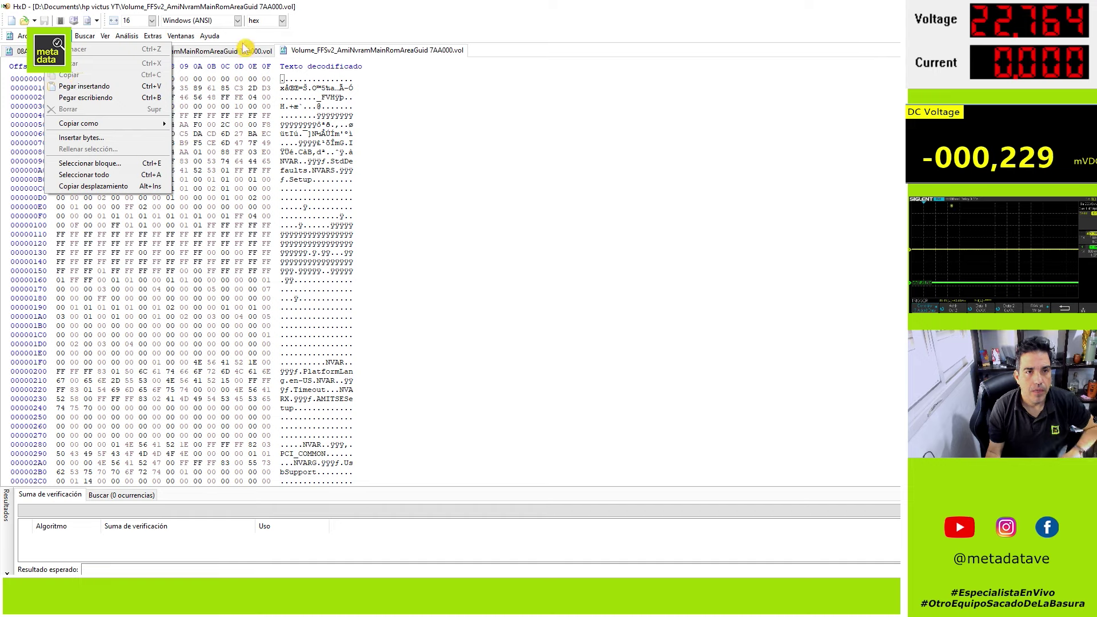
click(364, 22)
key(ctrl+a)
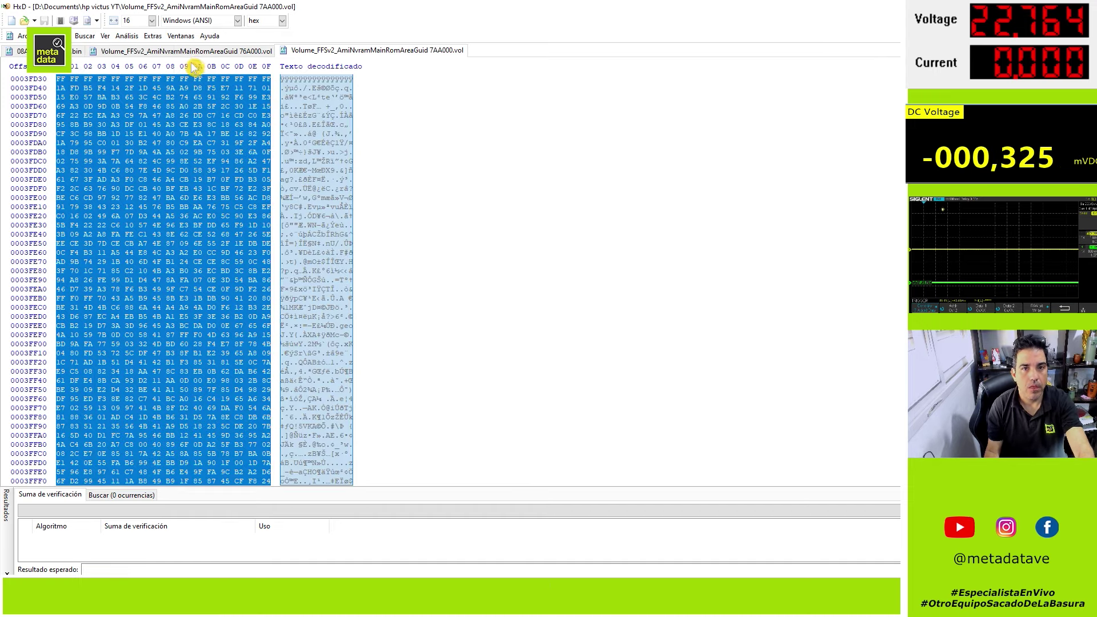
click(77, 51)
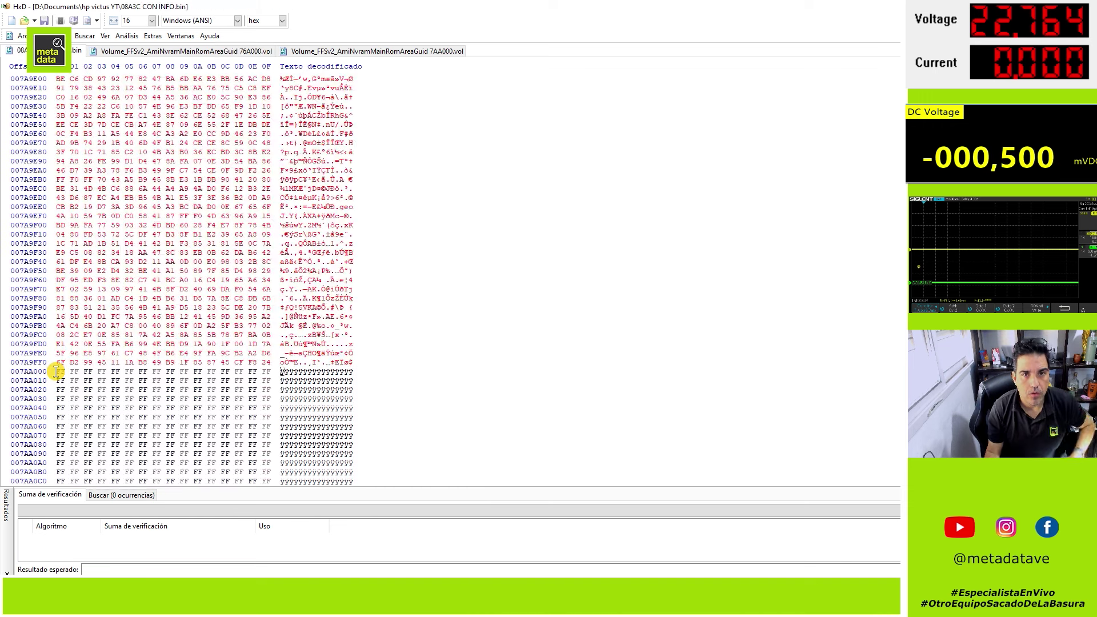
click(380, 51)
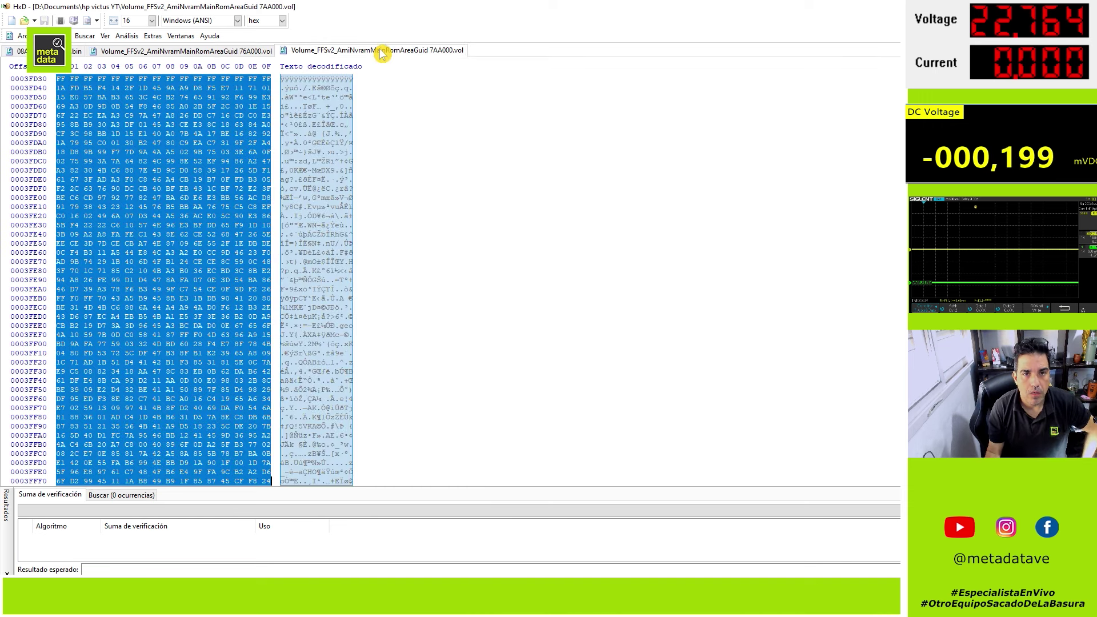
Paste the copied 7AA000 volume over the existing bytes in 08A3C CON INFO.bin, overwriting from offset 7AA000
key(ctrl+Tab)
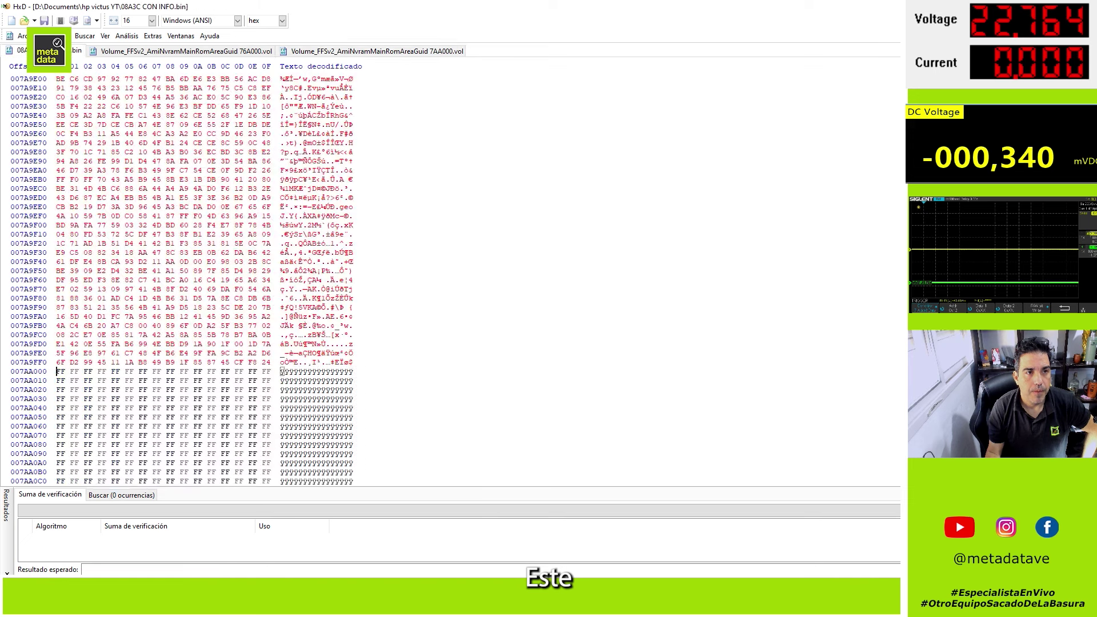
right_click(58, 371)
click(87, 426)
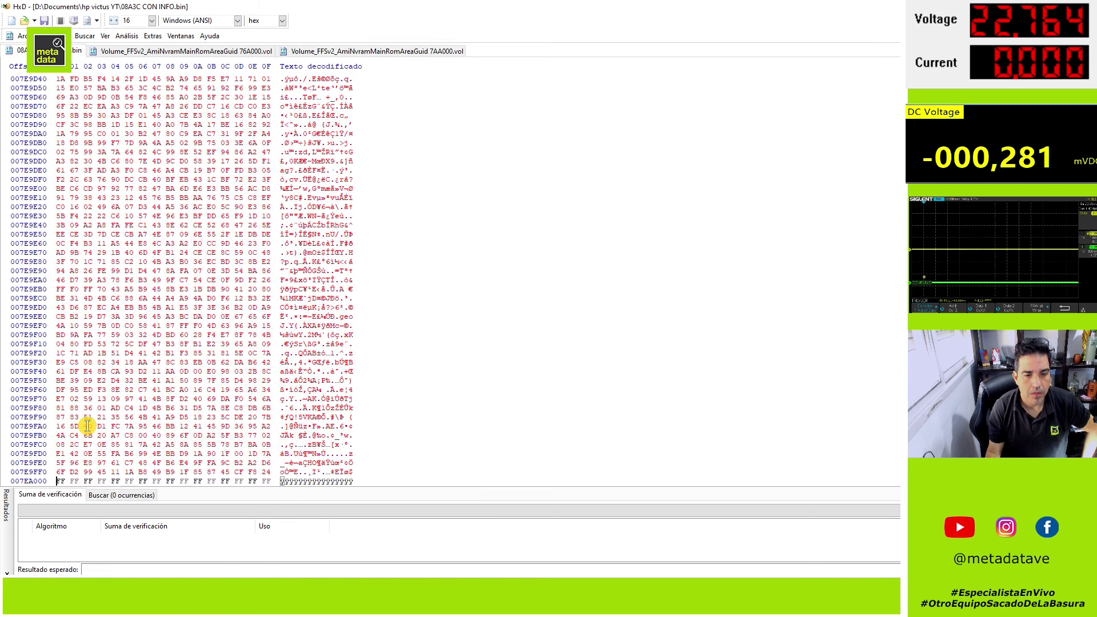
Save the modified image as a new file named 08A3C CON INFO Y NVAR AMBOS.bin in the hp victus YT folder
click(22, 35)
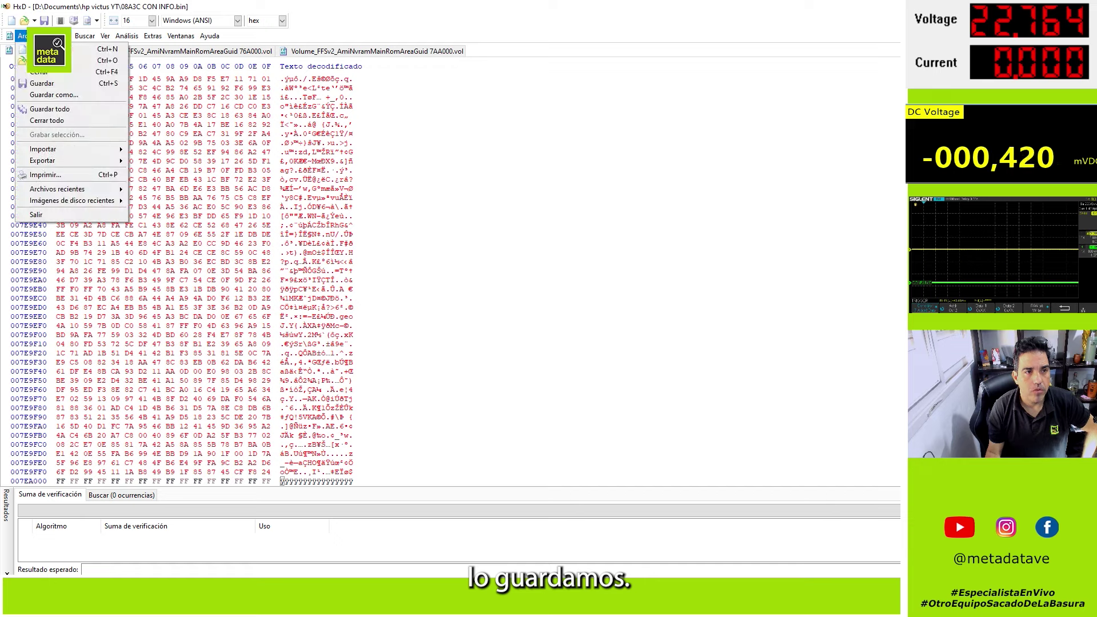
click(55, 95)
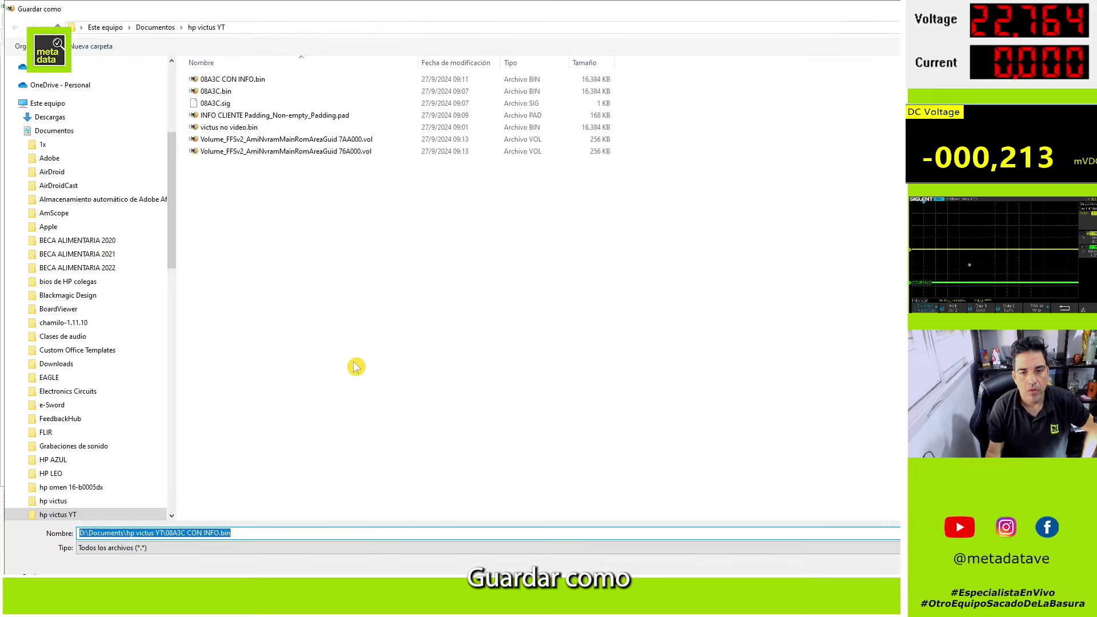
click(218, 533)
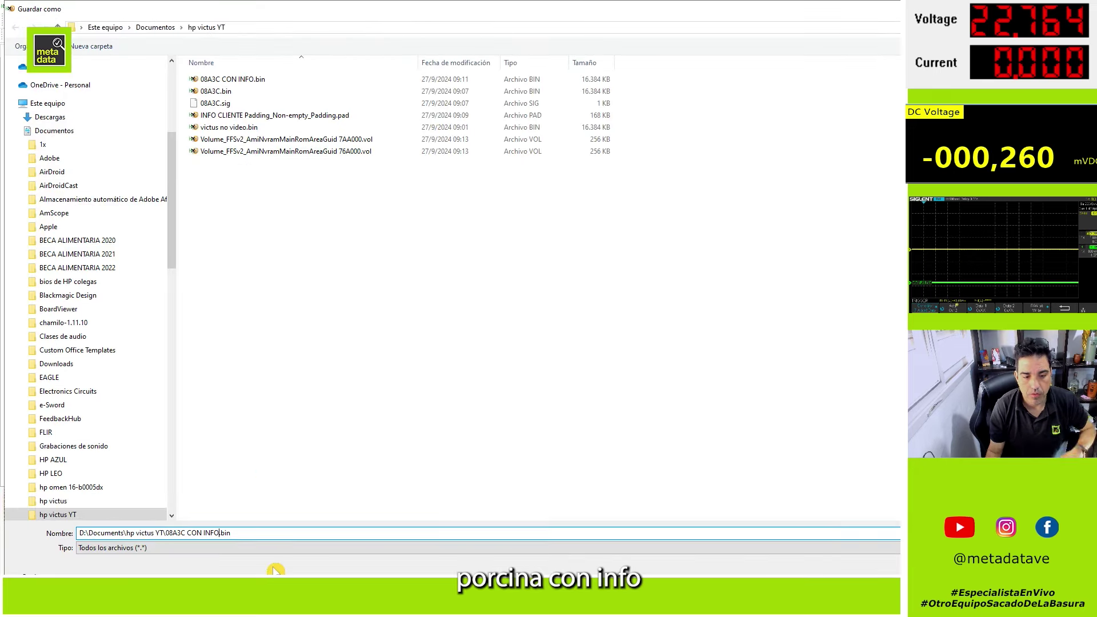
text(Y NVA)
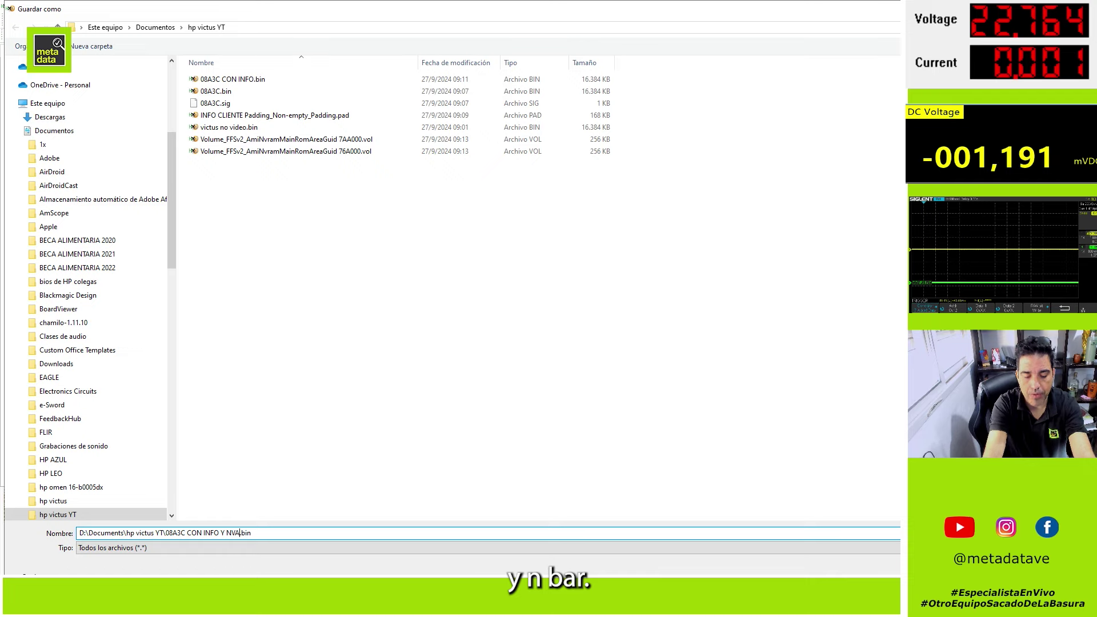
text(R AMBO)
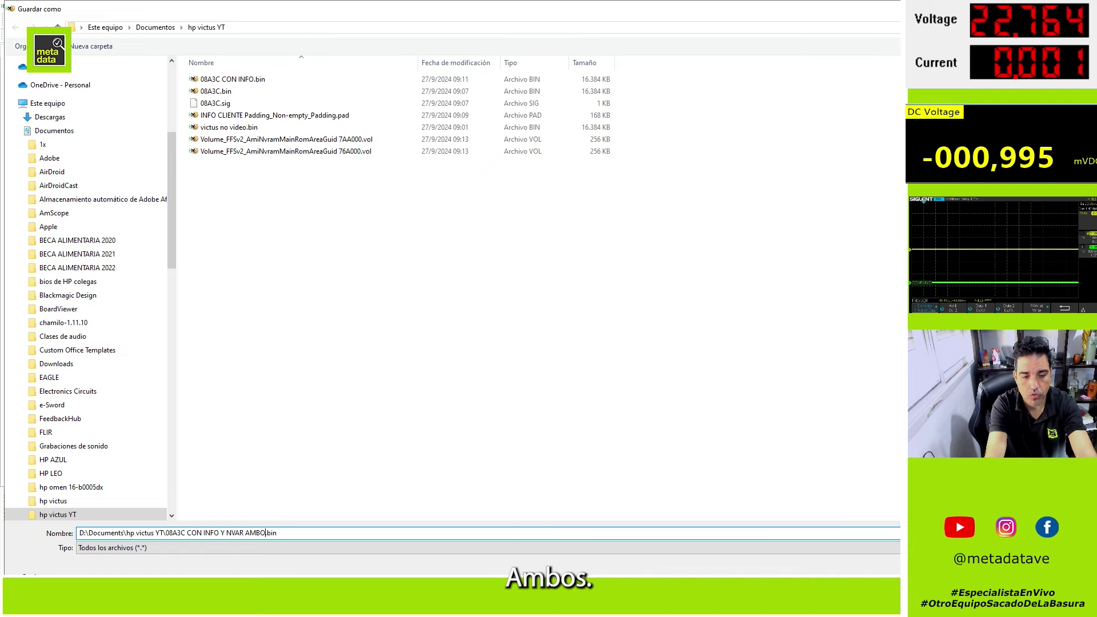
text(S)
key(Return)
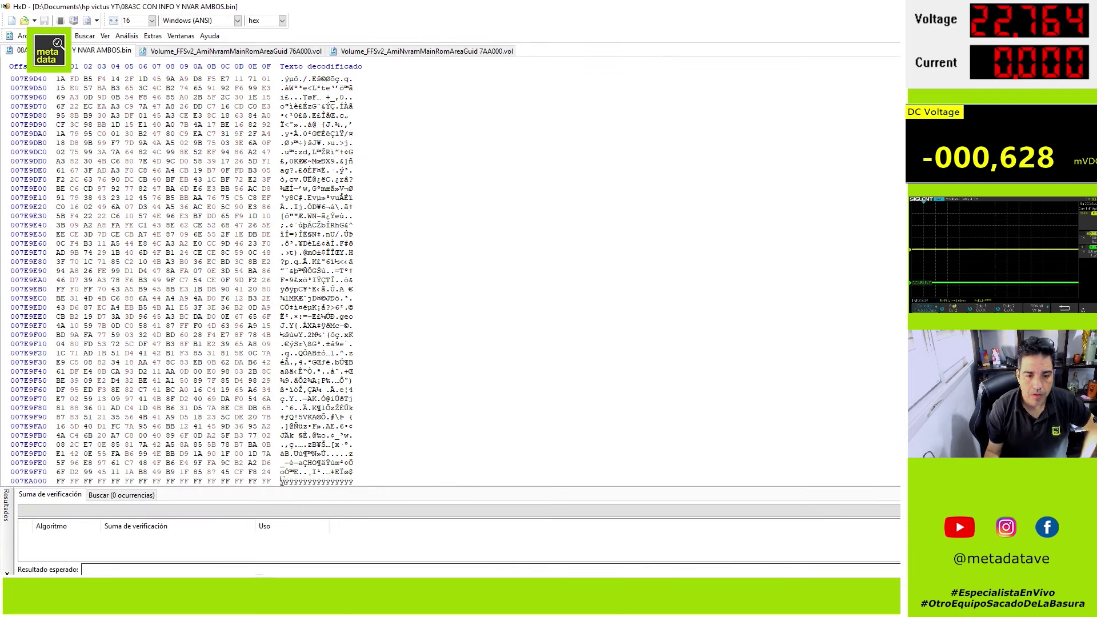
Check the size of 08A3C CON INFO Y NVAR AMBOS.bin against the other BIOS files in the hp victus YT folder
scroll(120, 240, down, 2)
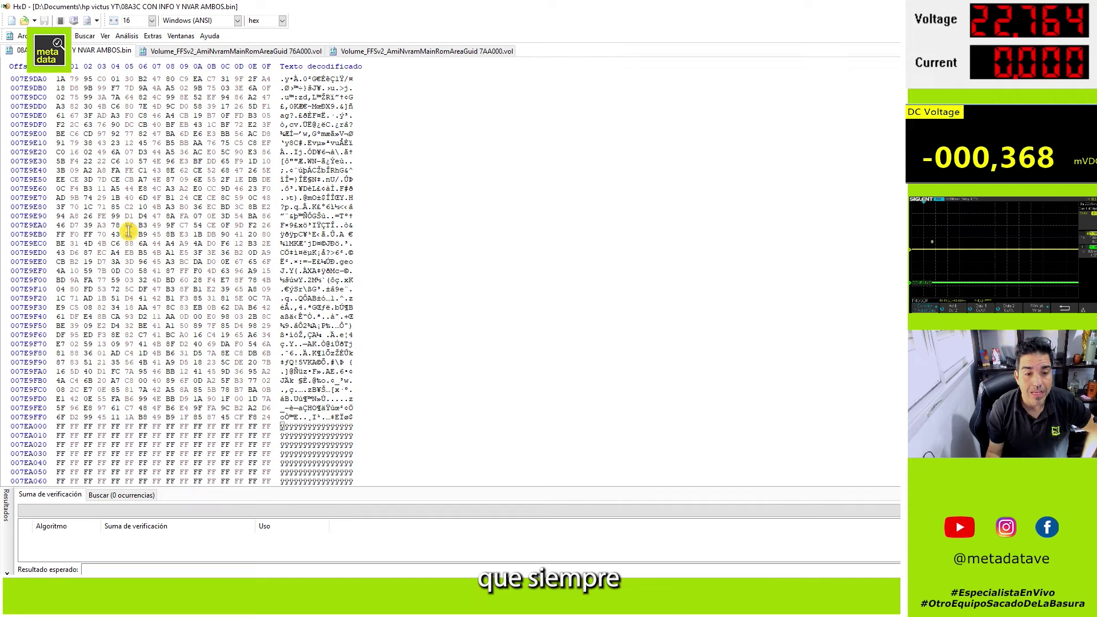
click(23, 35)
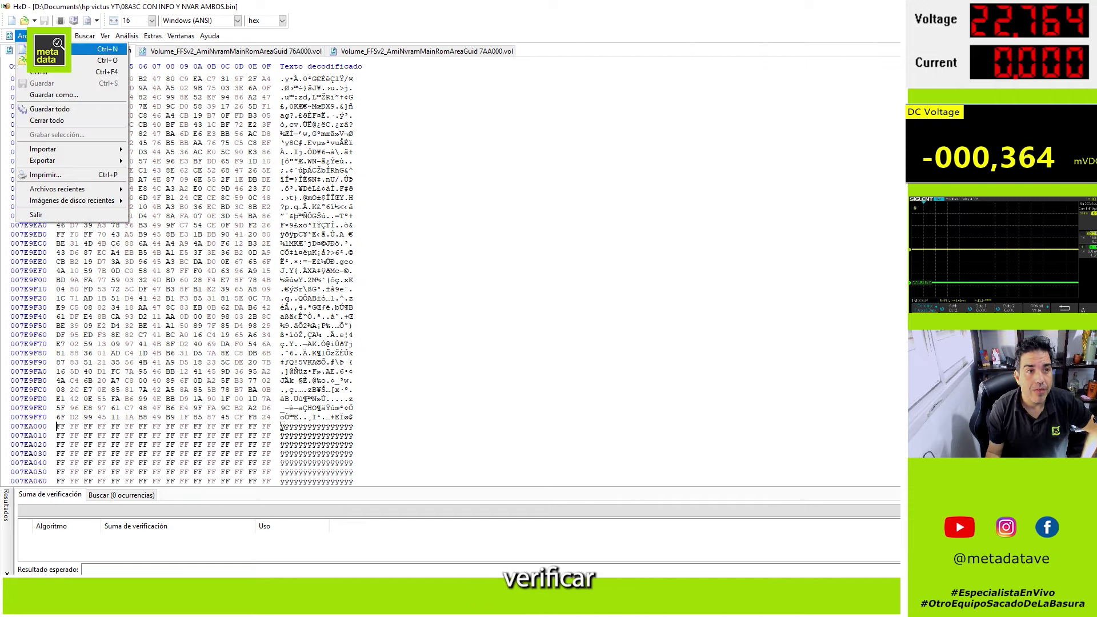
click(43, 60)
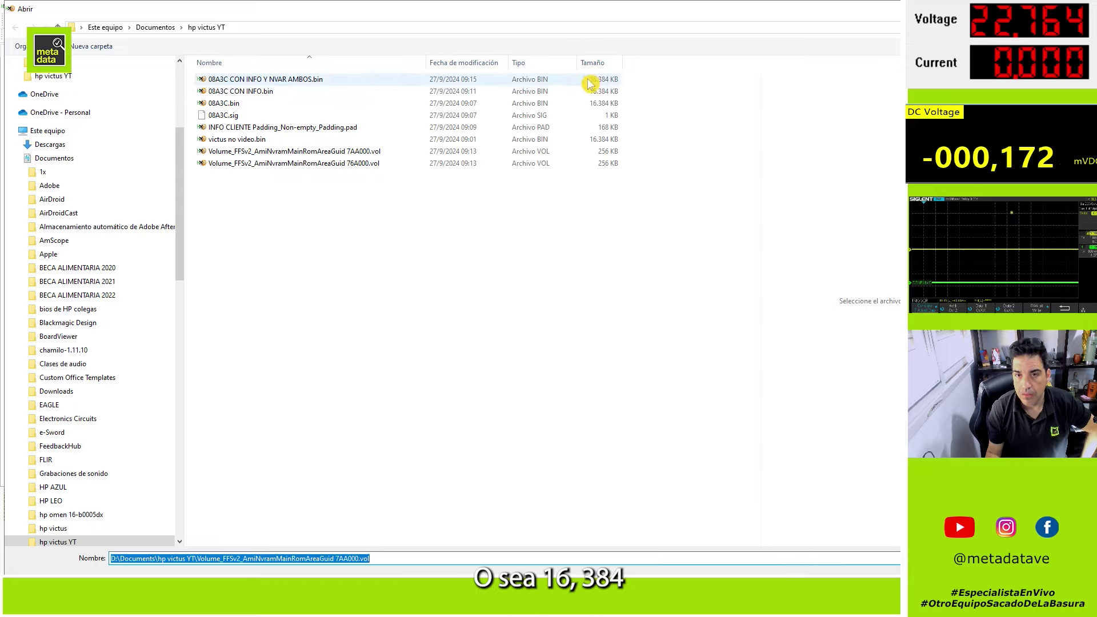
key(Return)
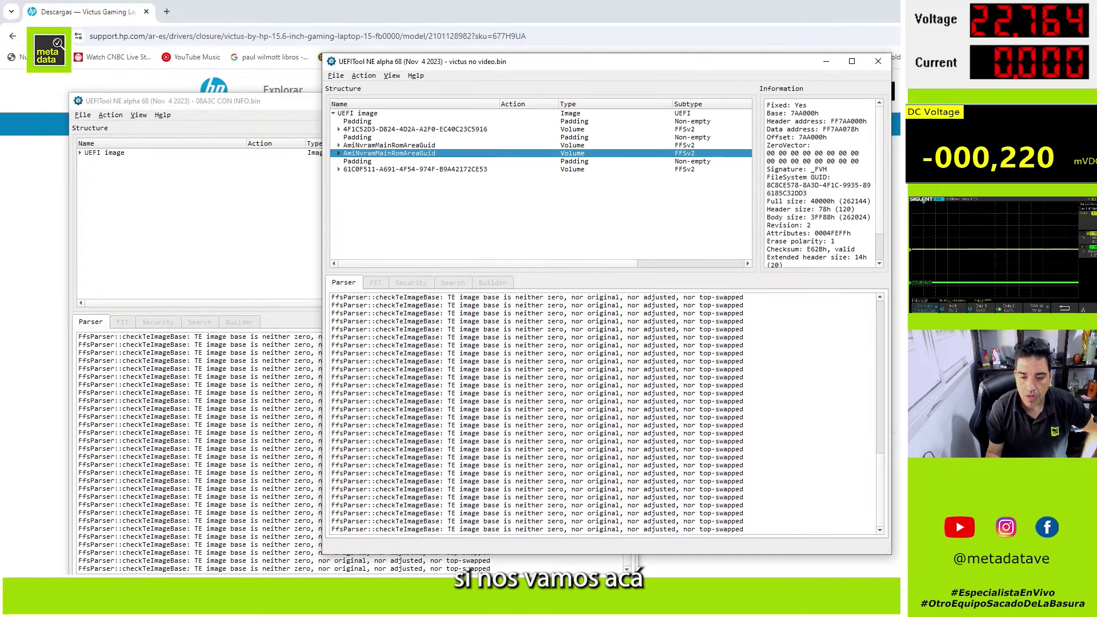
Open a new UEFITool window and load 08A3C CON INFO Y NVAR AMBOS.bin into it from the hp victus YT folder
right_click(545, 604)
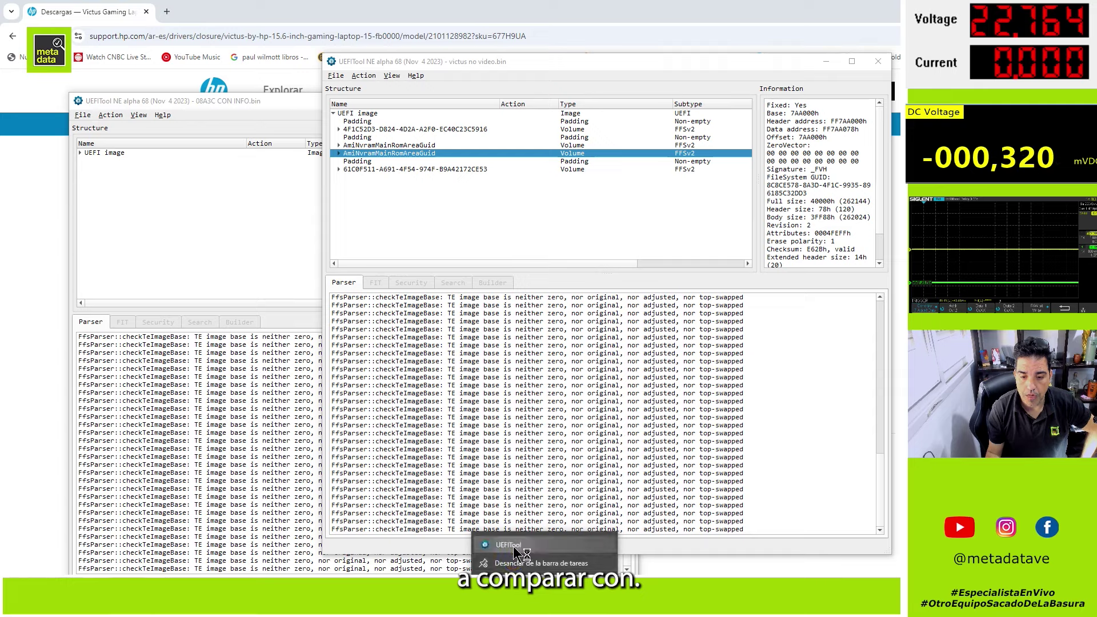
click(507, 545)
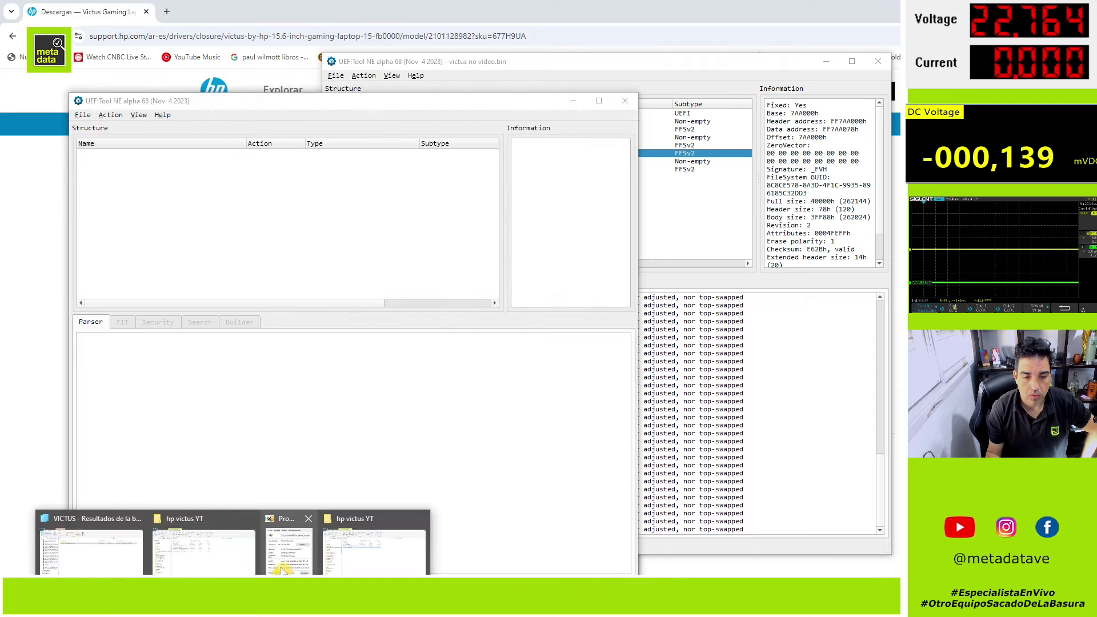
click(366, 551)
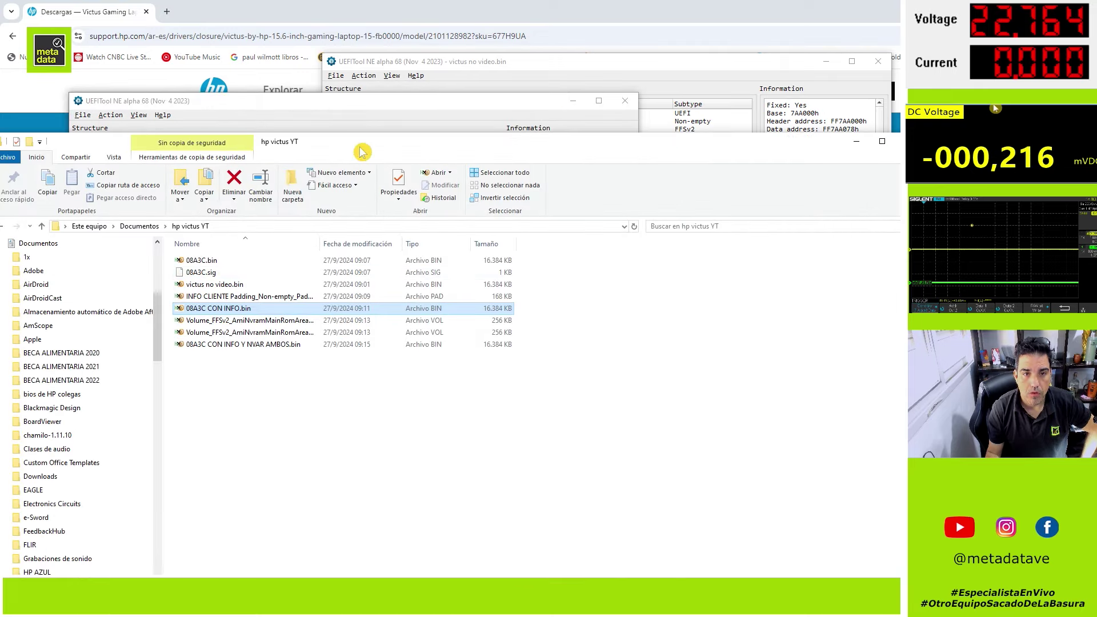
drag(361, 151, 704, 237)
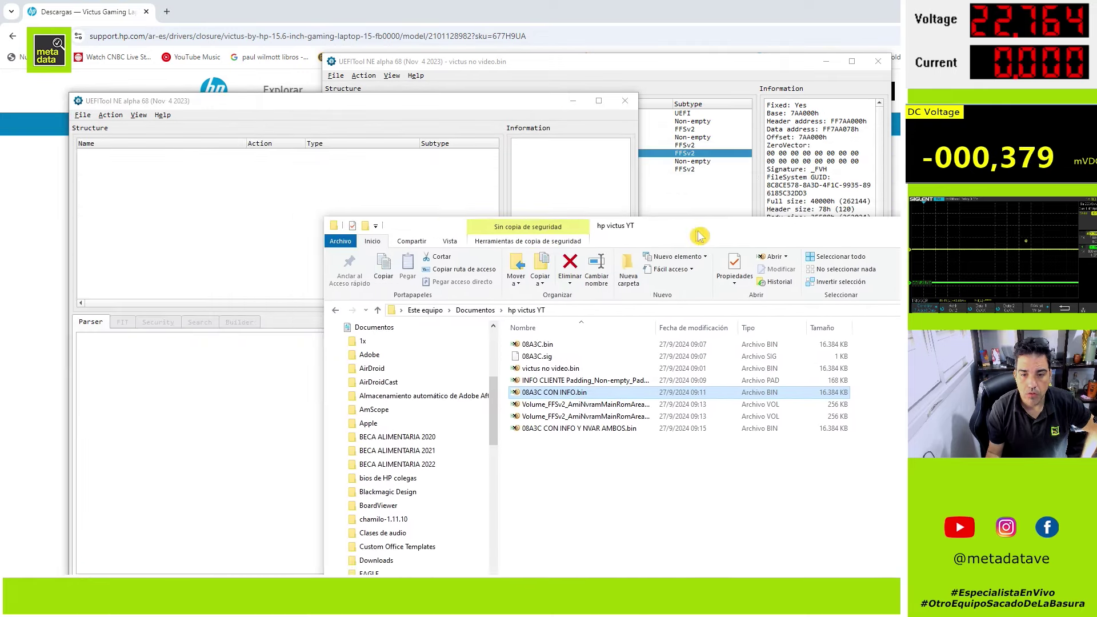
click(597, 432)
drag(602, 435, 228, 228)
click(289, 109)
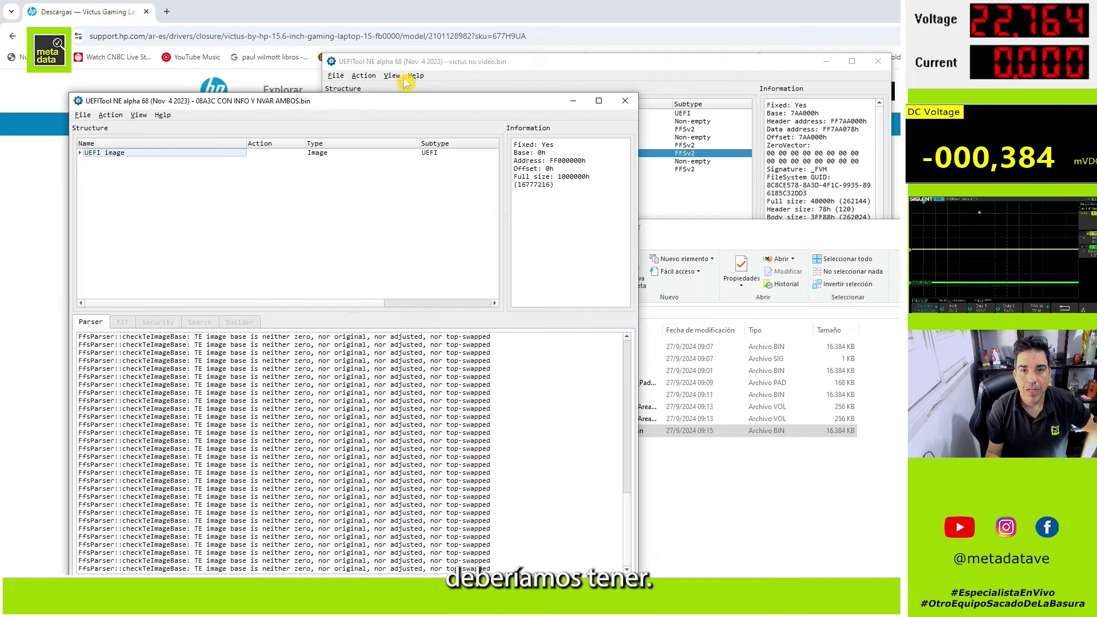
Expand the new file's UEFI image and place its window beside victus no video.bin to compare their structures
drag(438, 62, 545, 91)
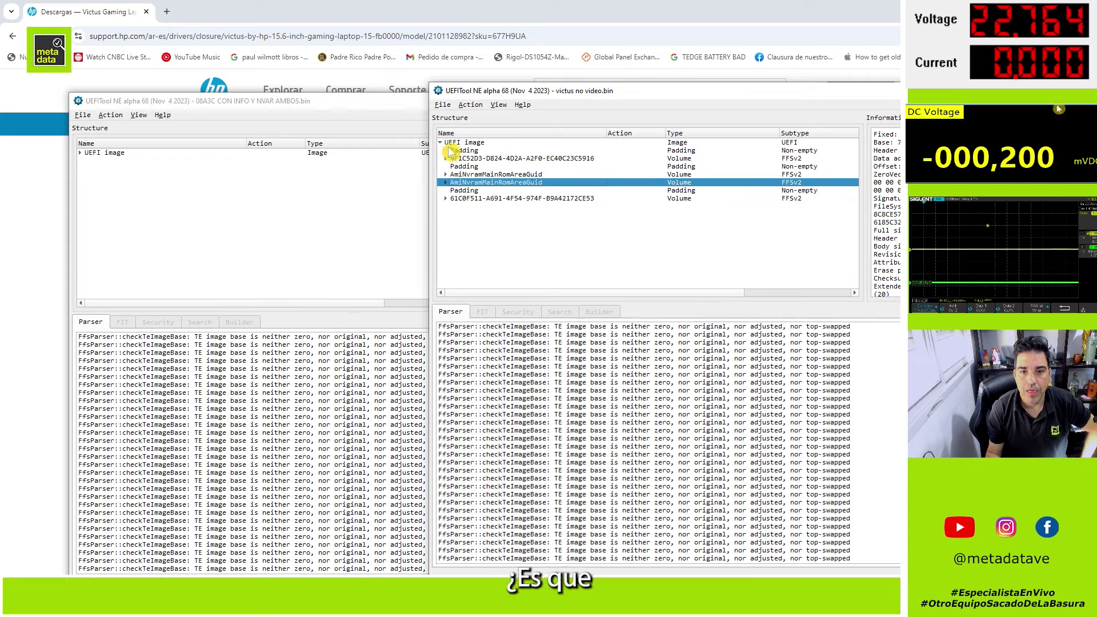
click(81, 153)
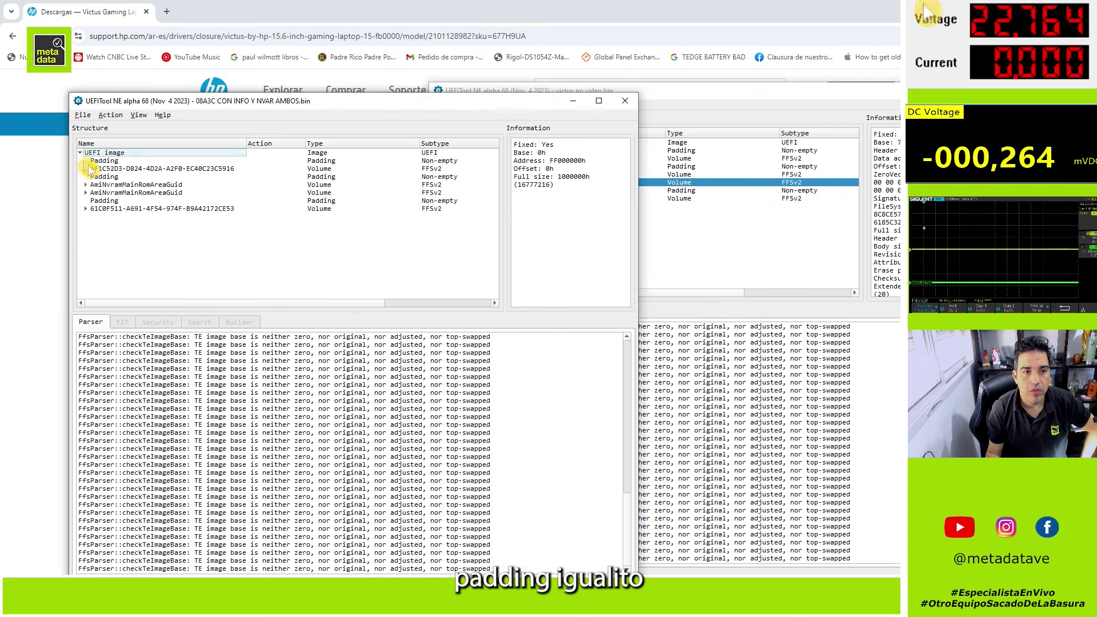
drag(696, 91, 703, 106)
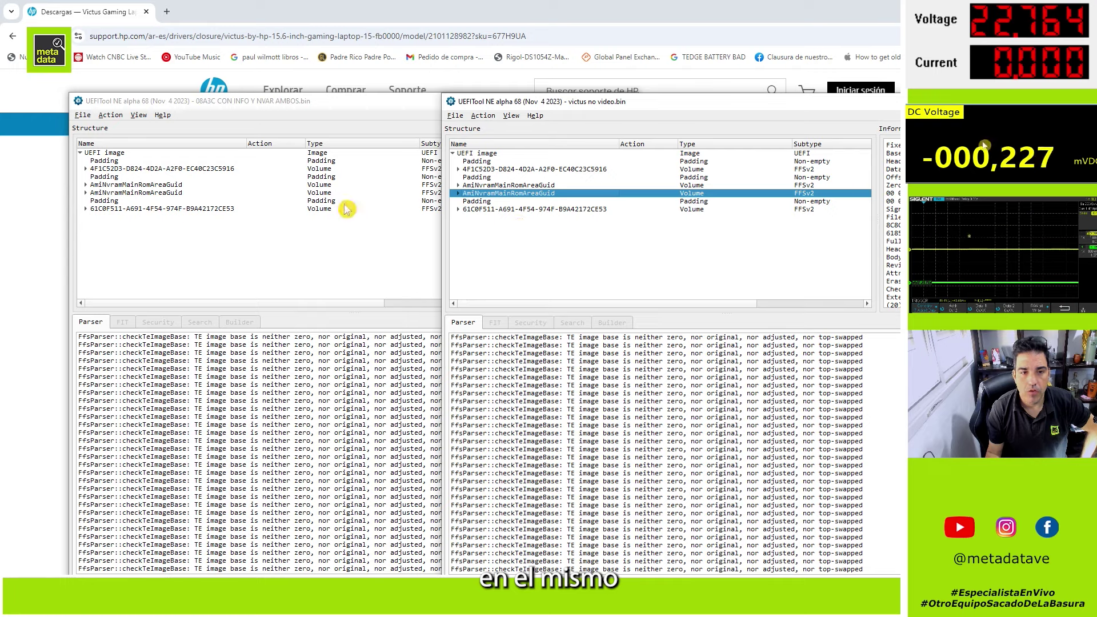
drag(306, 107, 270, 104)
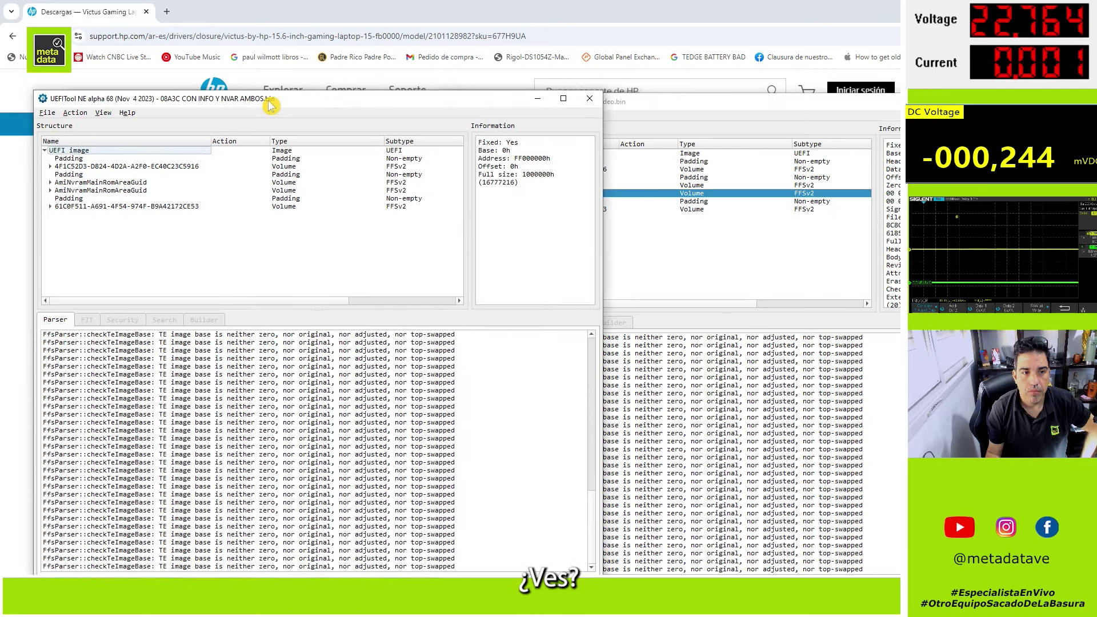
click(657, 269)
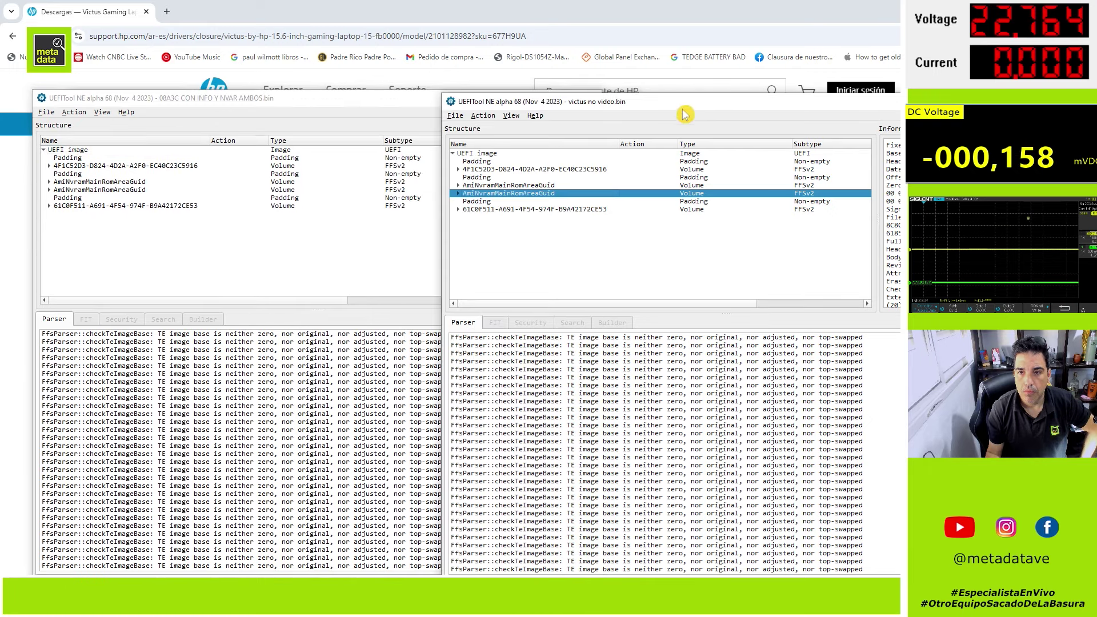
drag(684, 113, 753, 107)
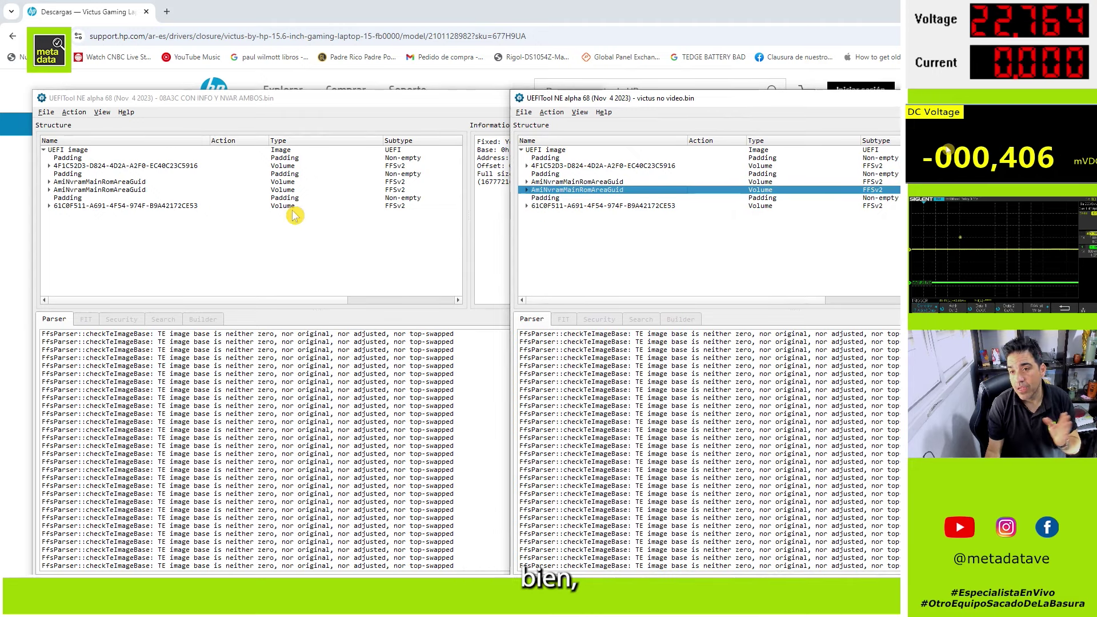
Compare the first padding and the padding before the NVRAM volumes in both images, and close the victus no video.bin window
click(534, 173)
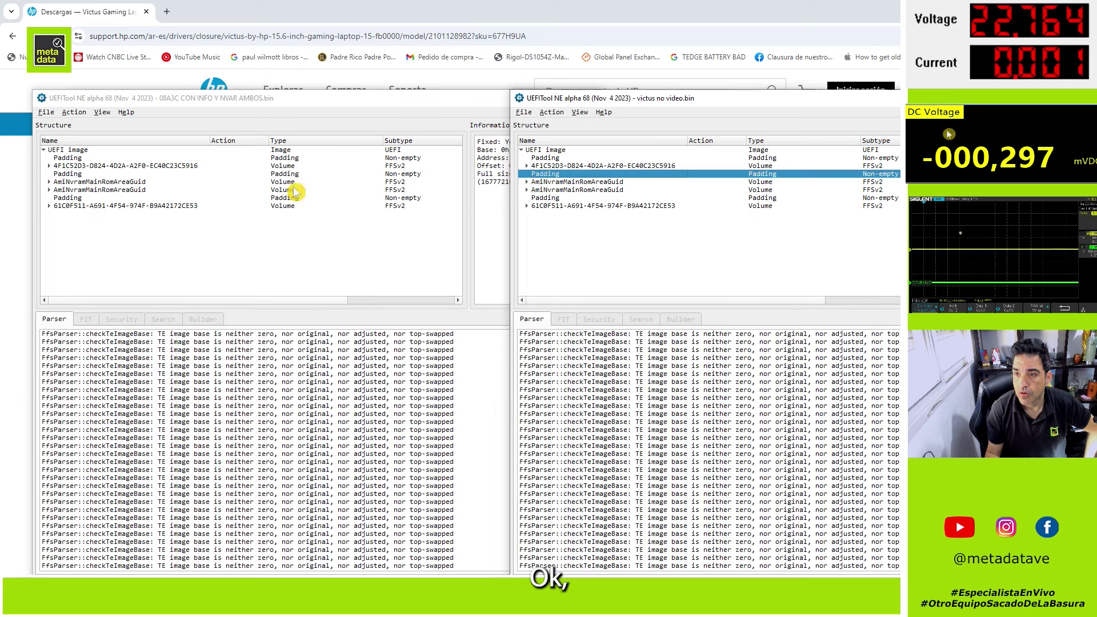
click(91, 182)
click(90, 174)
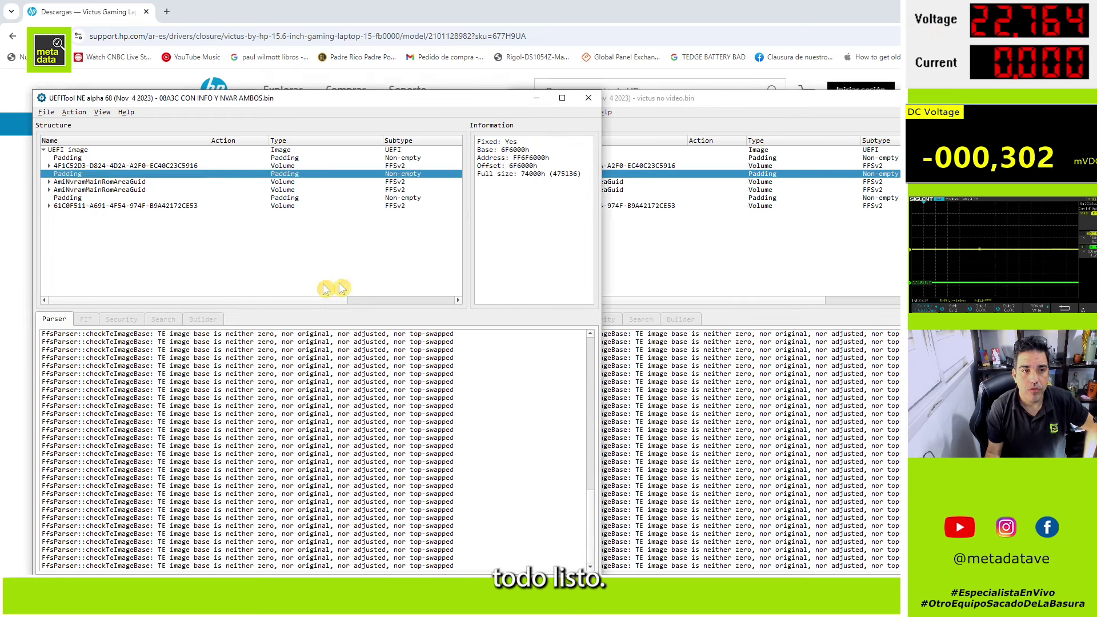
click(160, 159)
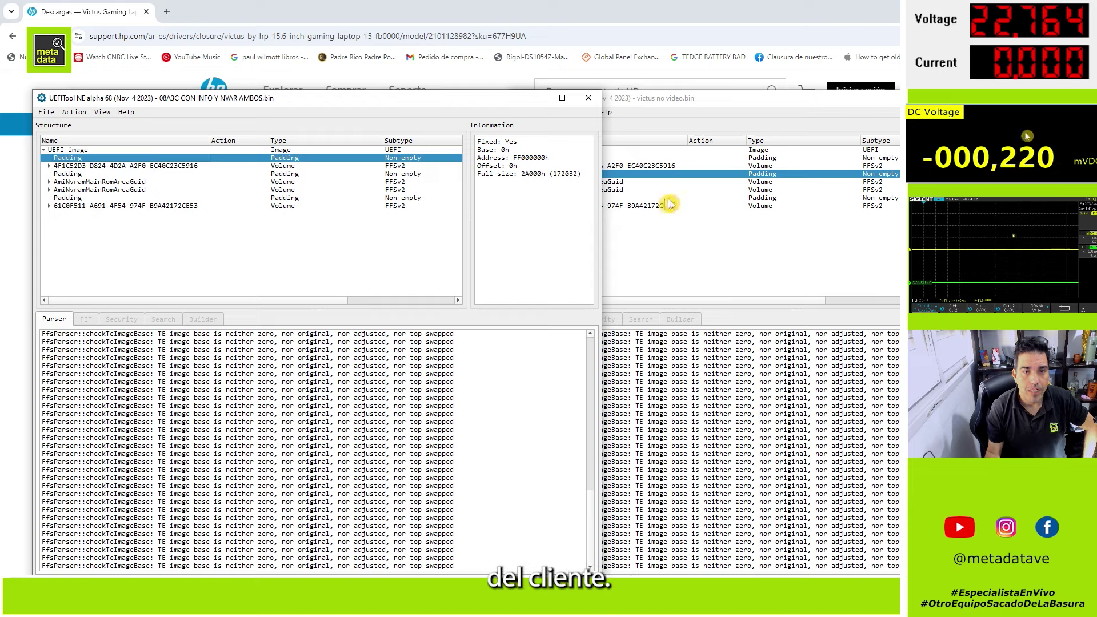
click(745, 247)
click(626, 158)
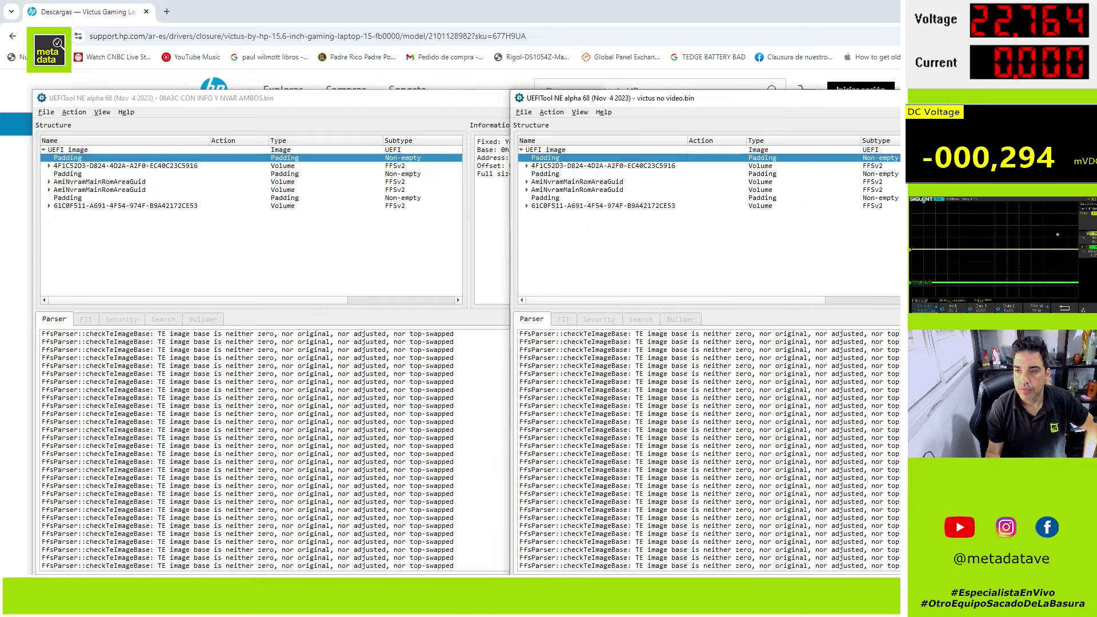
key(alt+F4)
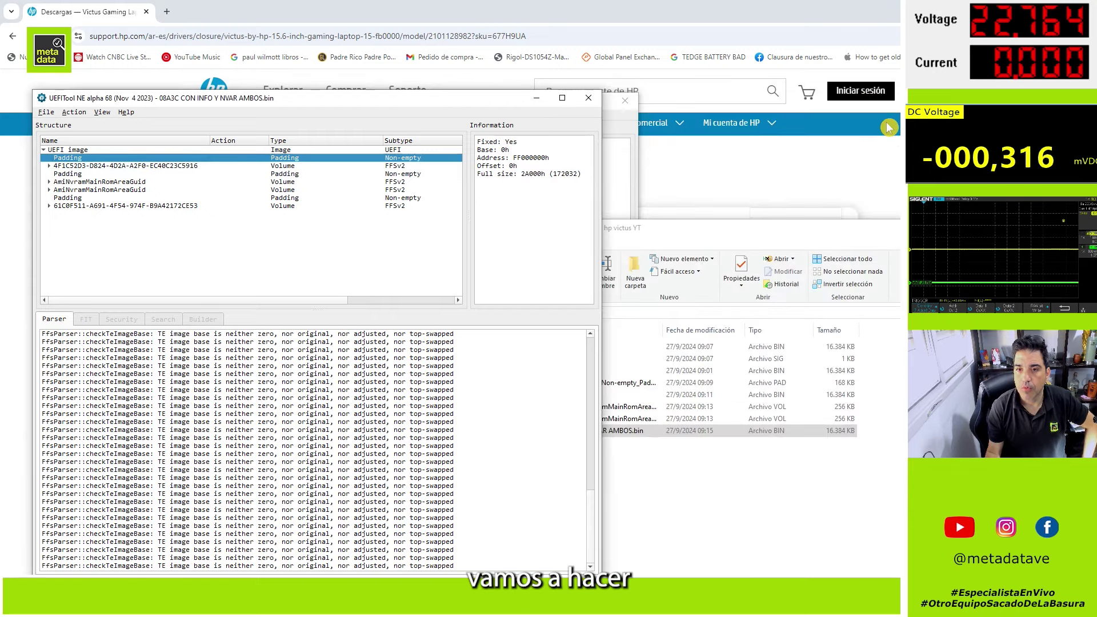
Switch to SVODprogrammer, load 08A3C CON INFO Y NVAR AMBOS.bin and start writing it to the Winbond flash chip
key(alt+Tab)
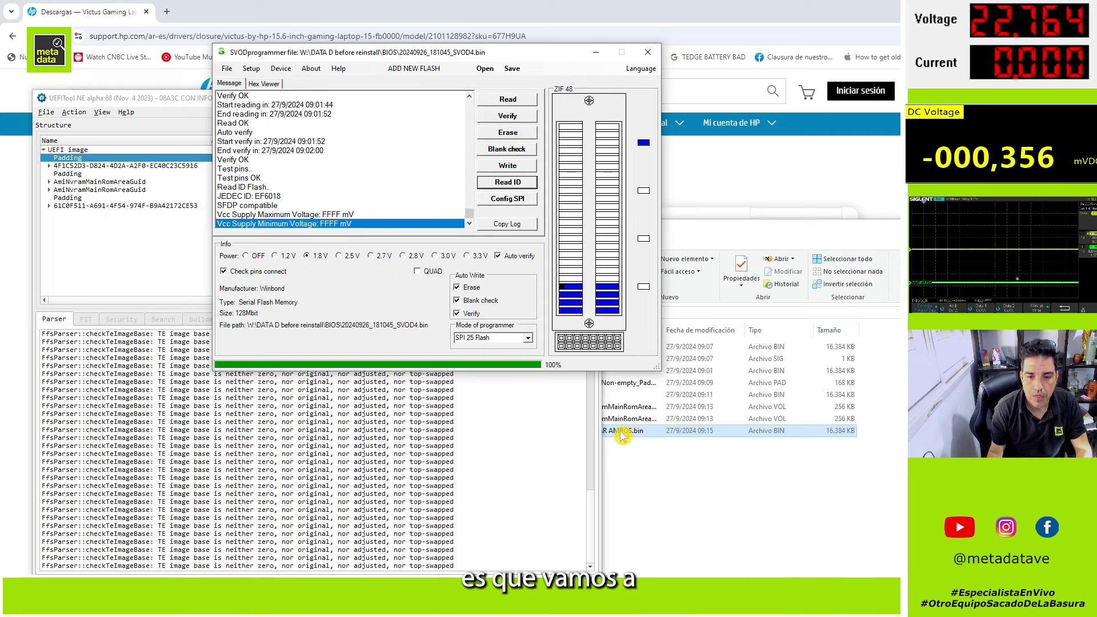
drag(622, 435, 363, 305)
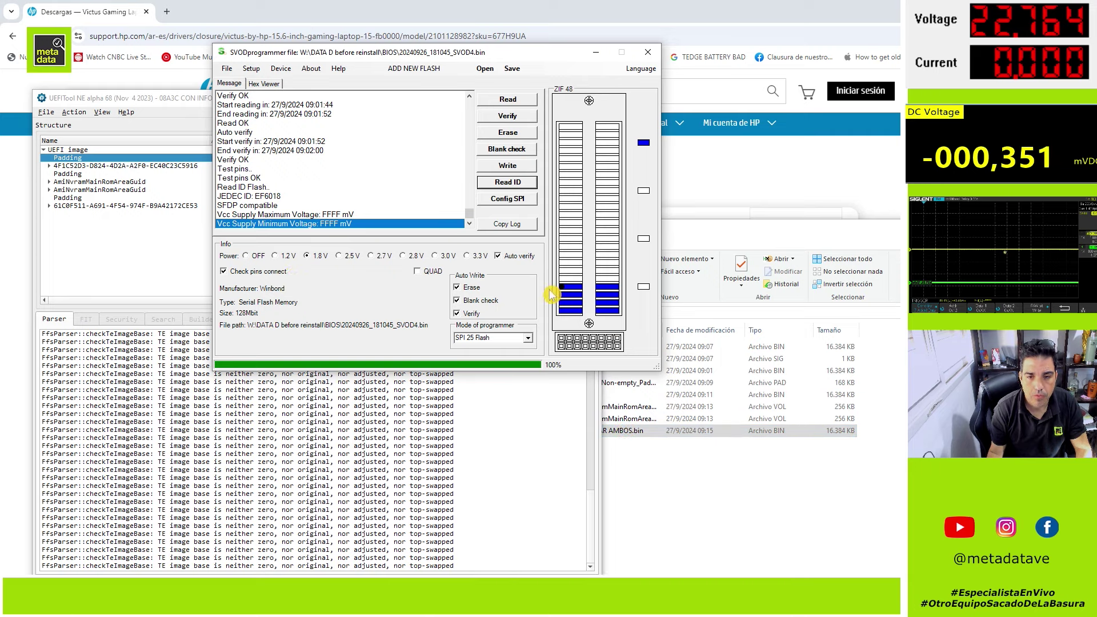
drag(620, 431, 328, 164)
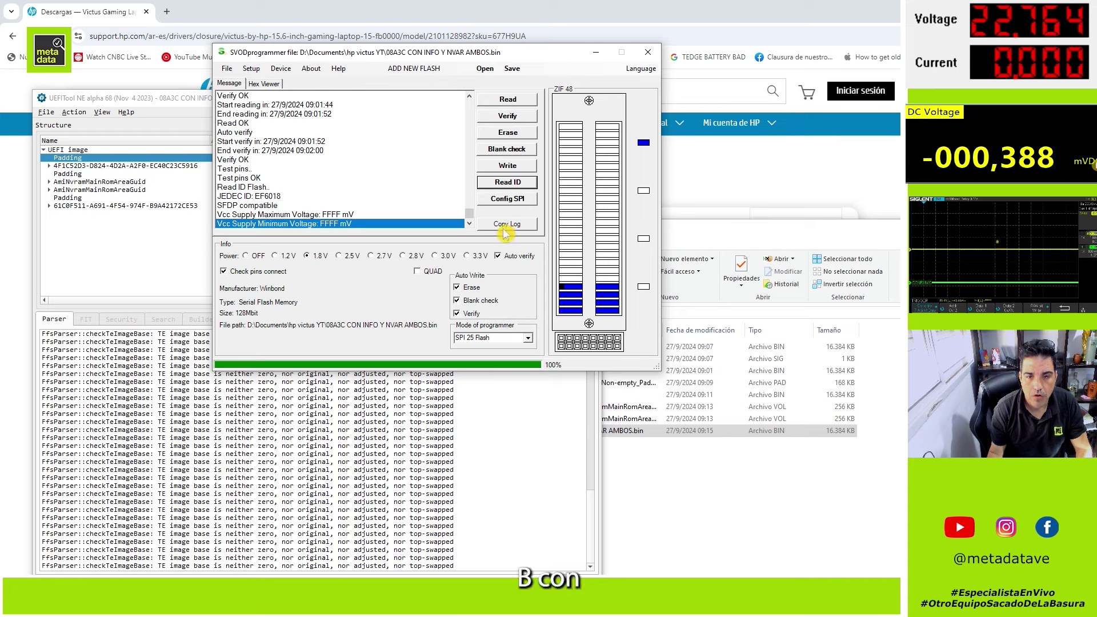
click(507, 170)
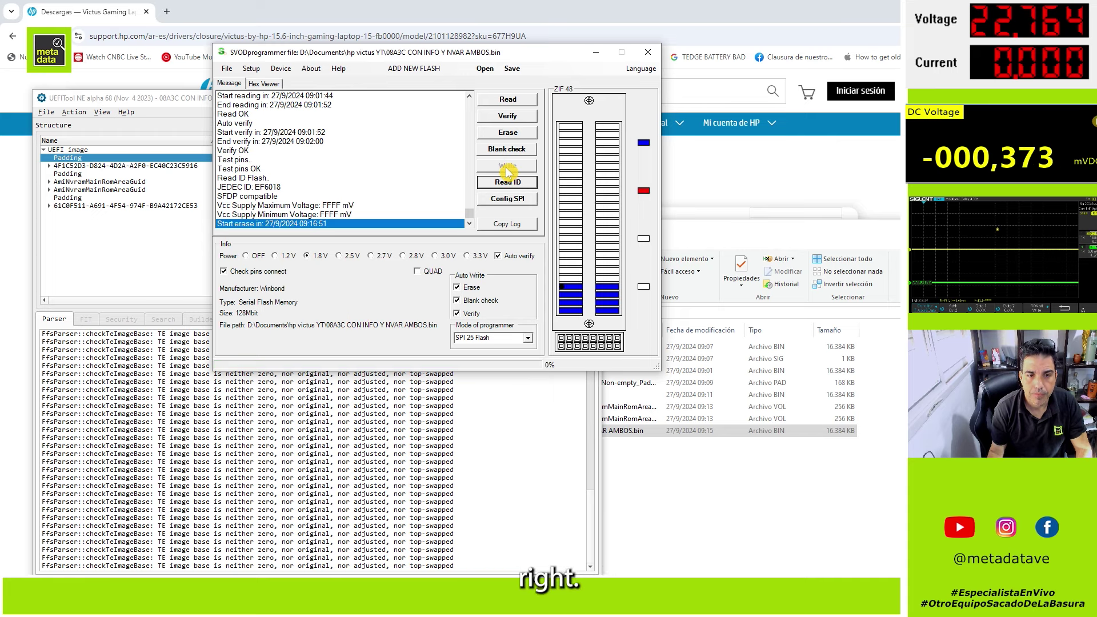